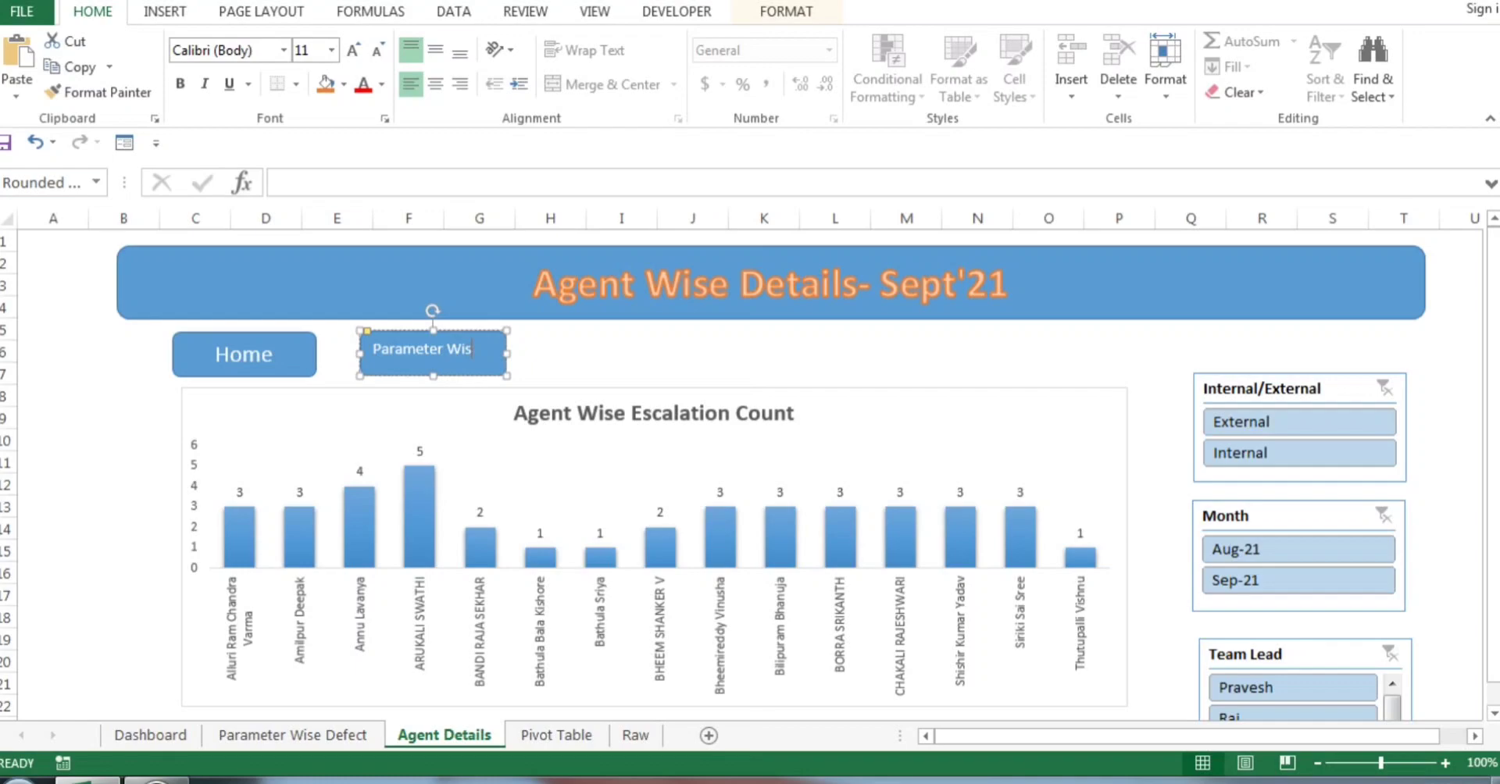
Complete the new button's label as "Parameter Wise", centre it horizontally and vertically, and set its font size to 14
type("e")
key("ctrl+a")
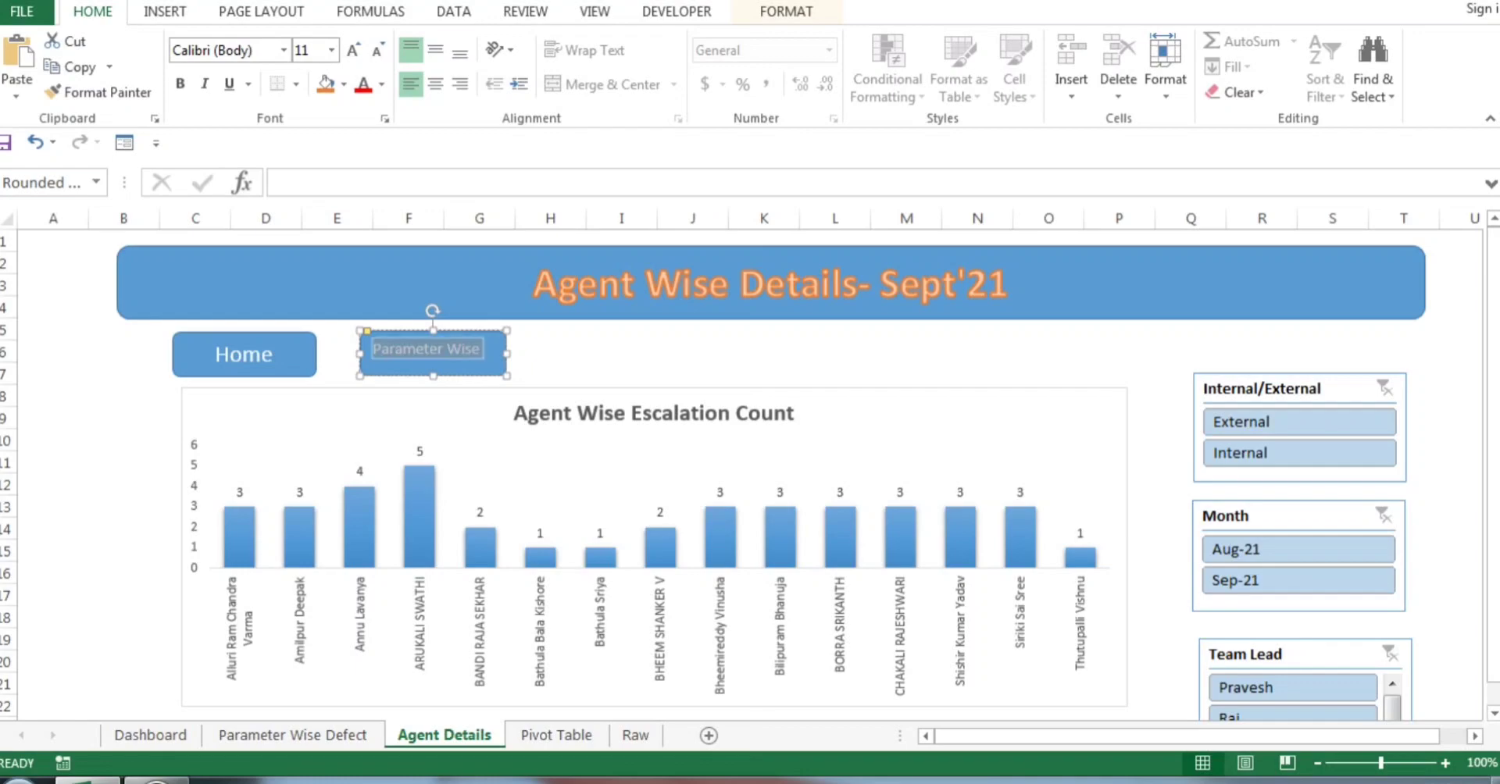
left_click(436, 84)
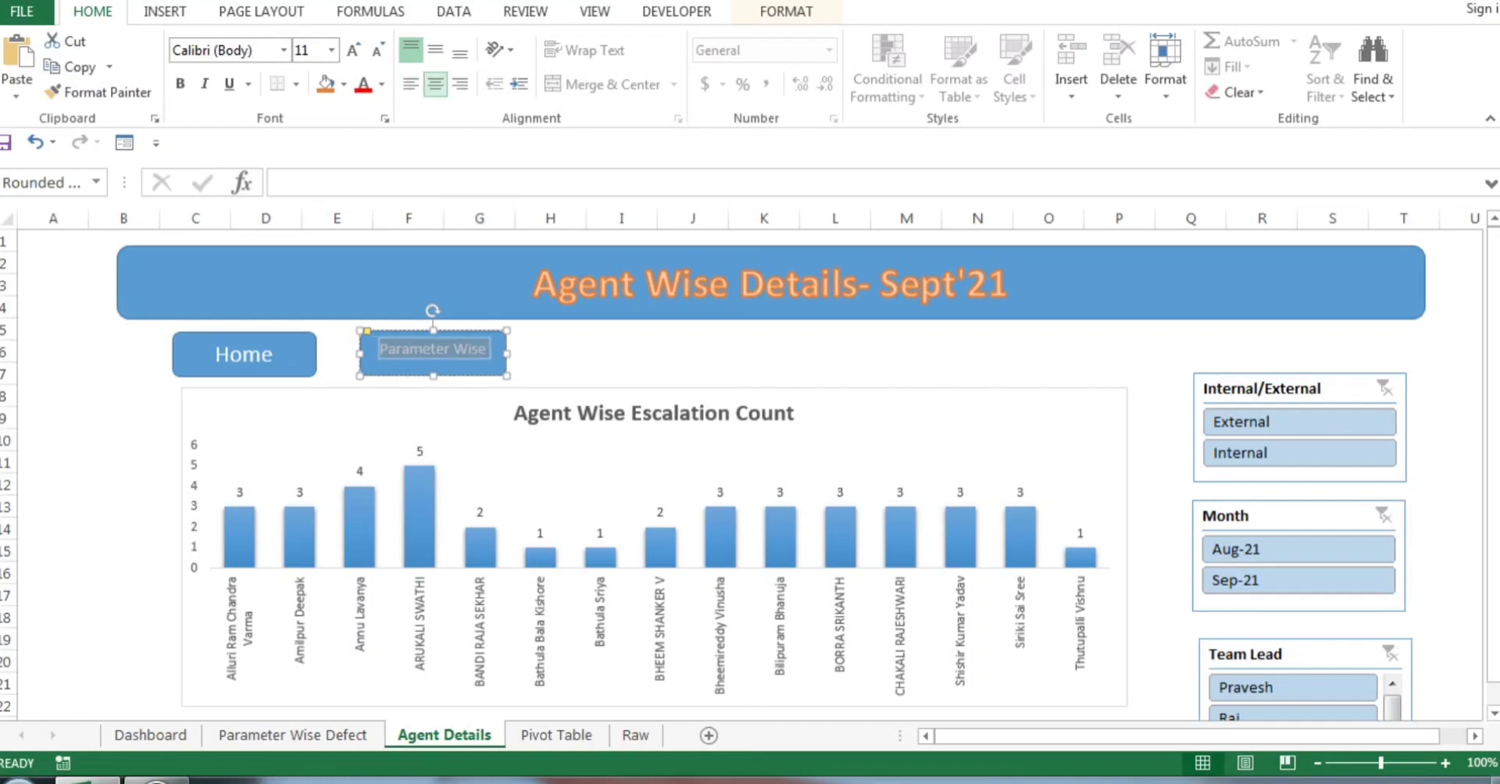
left_click(435, 50)
left_click(353, 49)
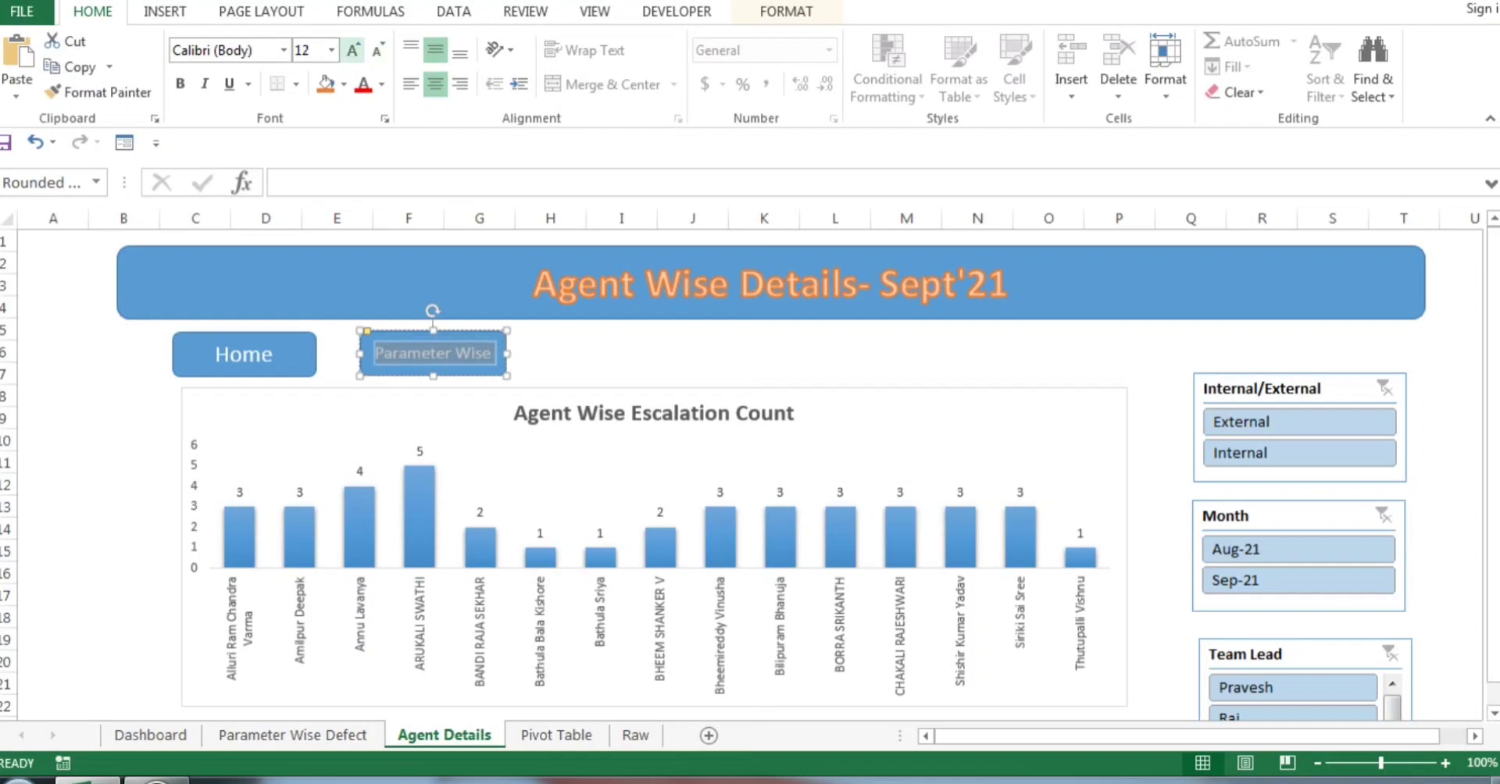
left_click(353, 49)
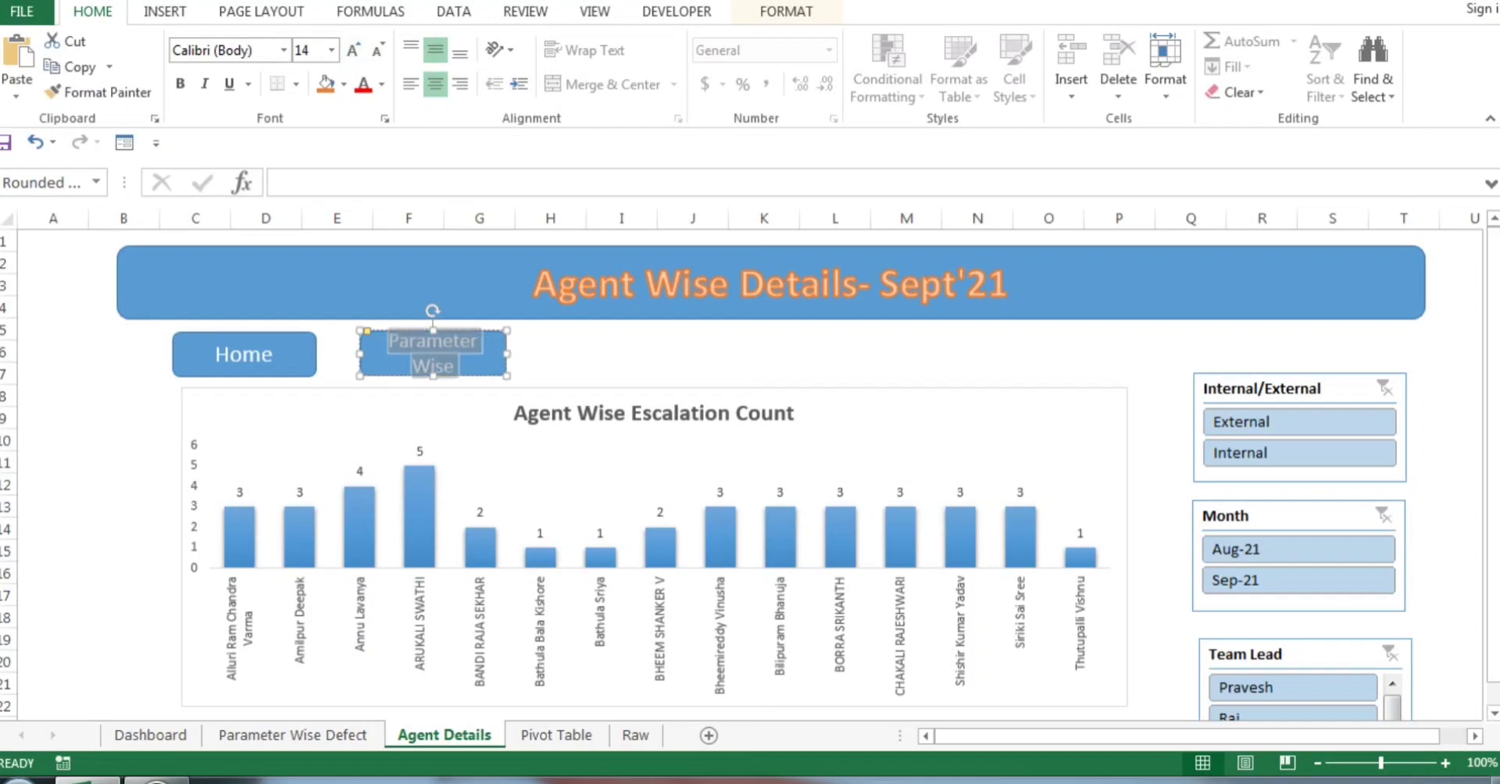
Widen the Parameter Wise button so its whole label fits on one line
left_click(551, 352)
left_click(467, 355)
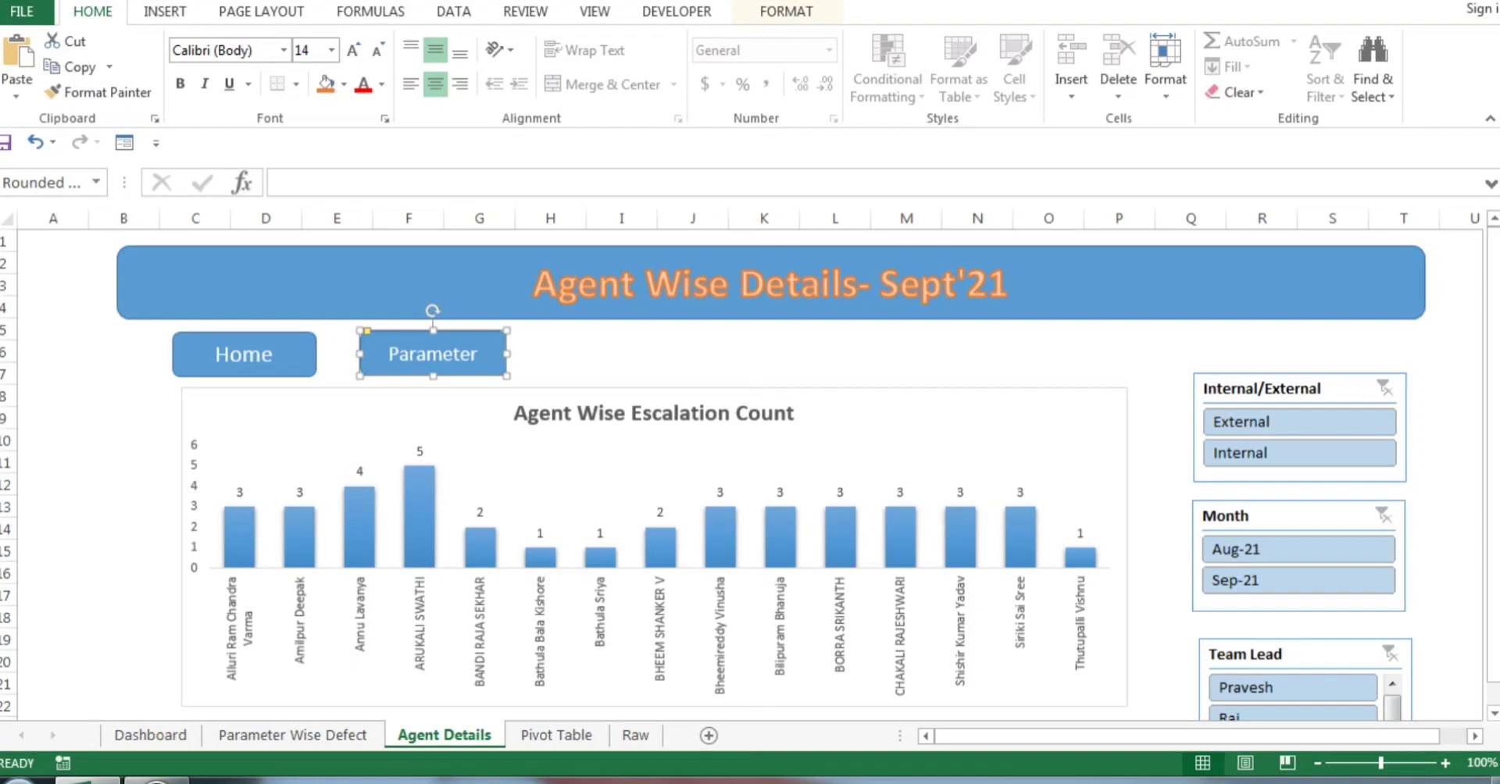
left_click_drag(507, 354, 548, 353)
left_click(622, 373)
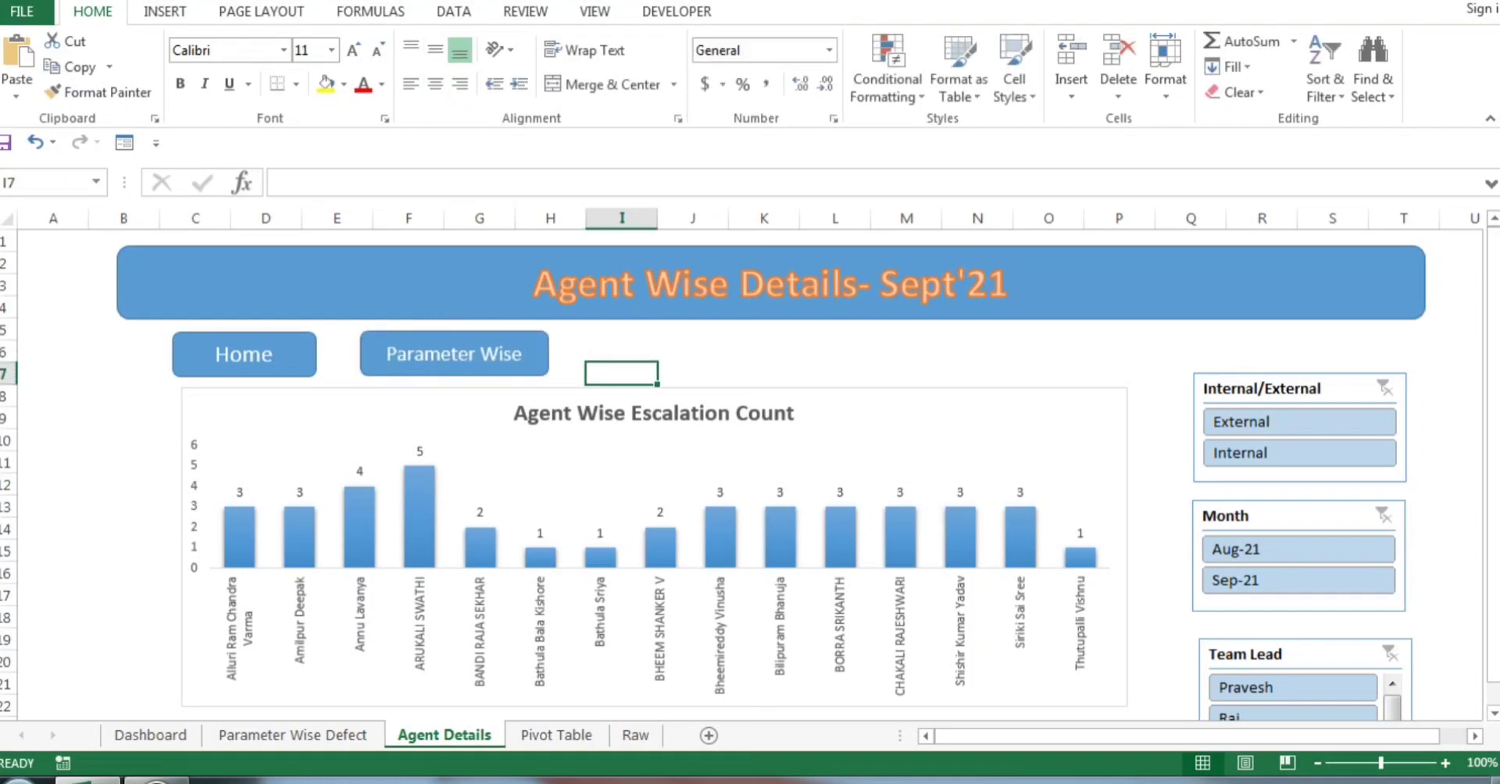
Hyperlink the Parameter Wise button to cell A1 of the 'Parameter Wise Defect' sheet in this document
right_click(497, 363)
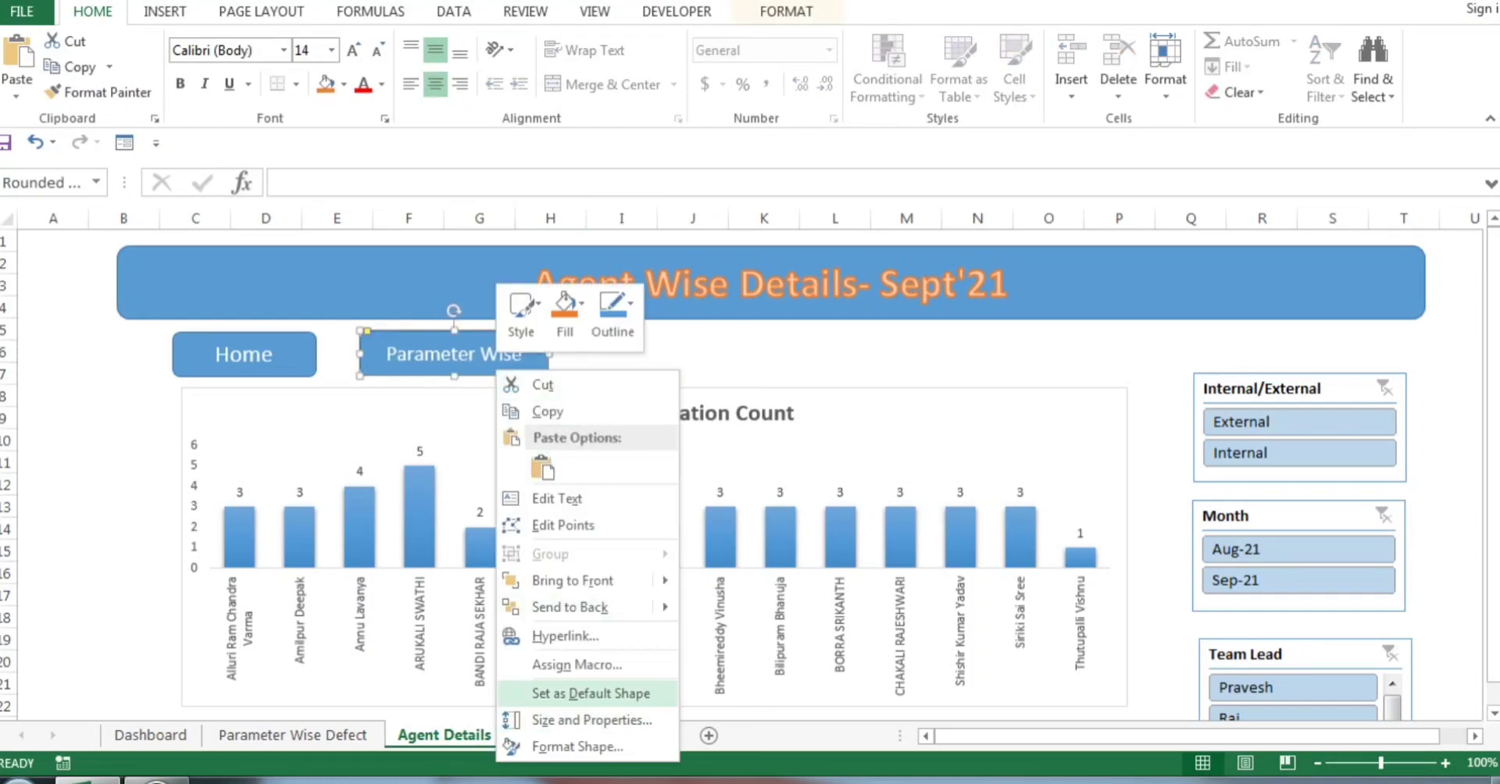
left_click(565, 636)
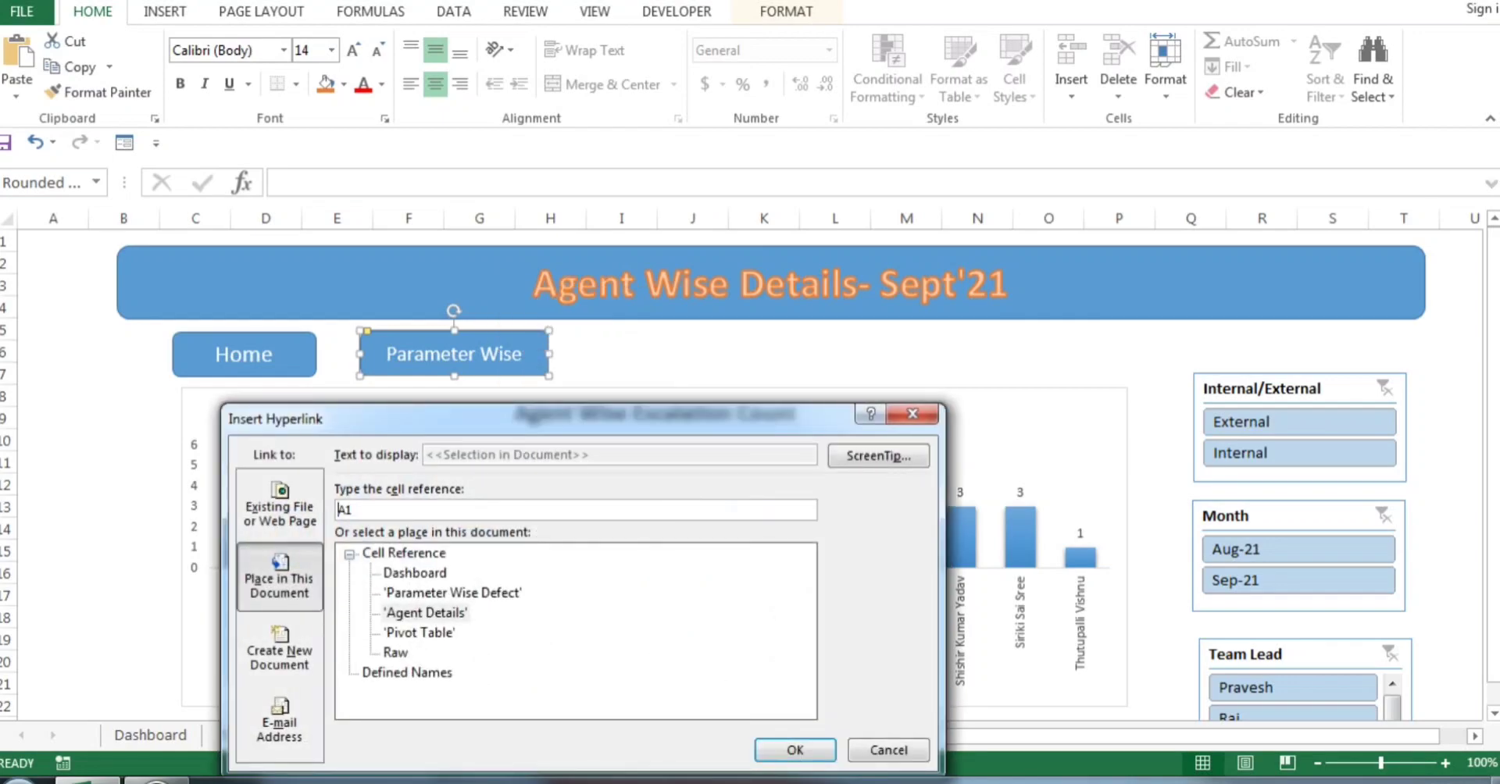
left_click(452, 594)
key("Return")
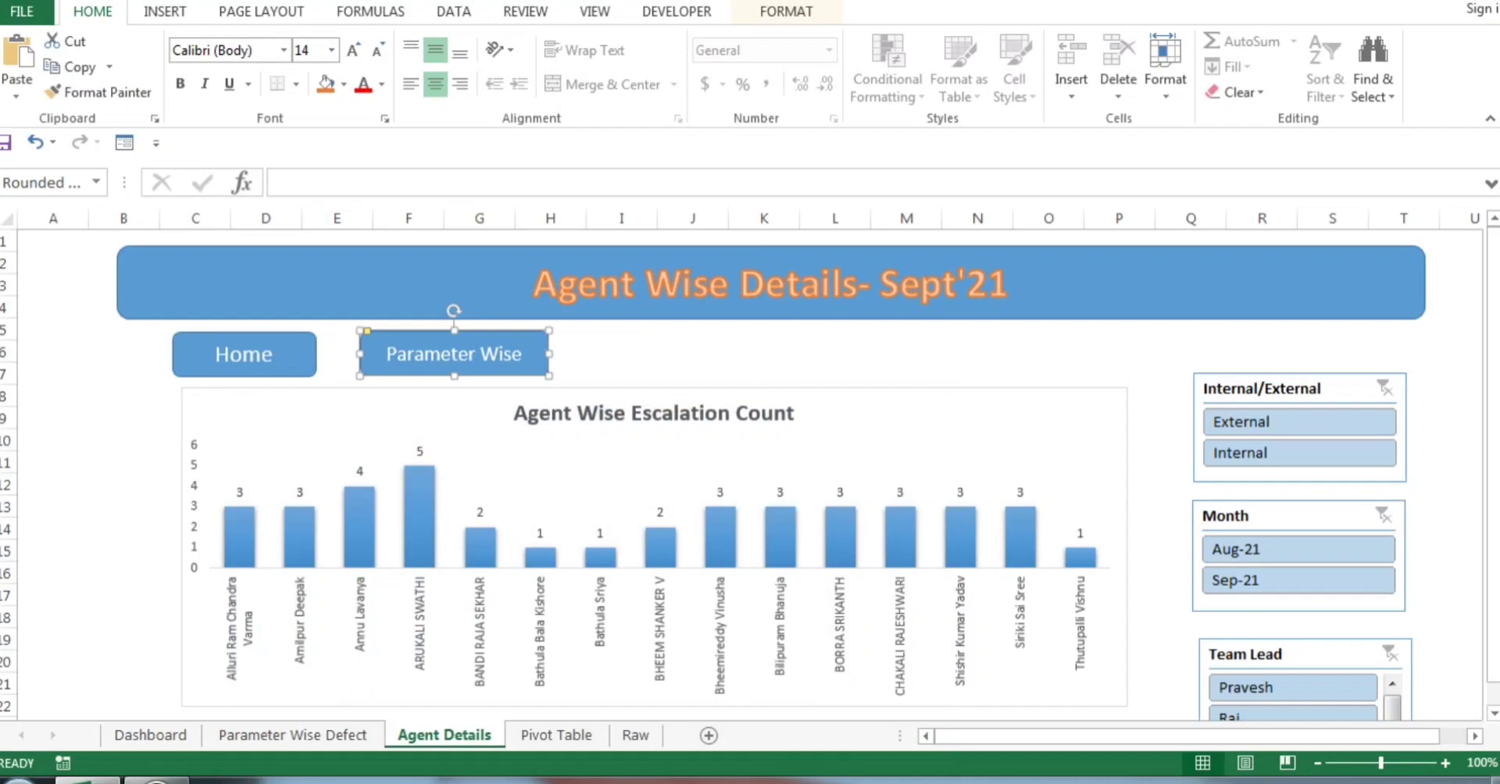
left_click(771, 283)
Test the Parameter Wise button's link on the Agent Details sheet and check the blank button on the Dashboard sheet
left_click(293, 735)
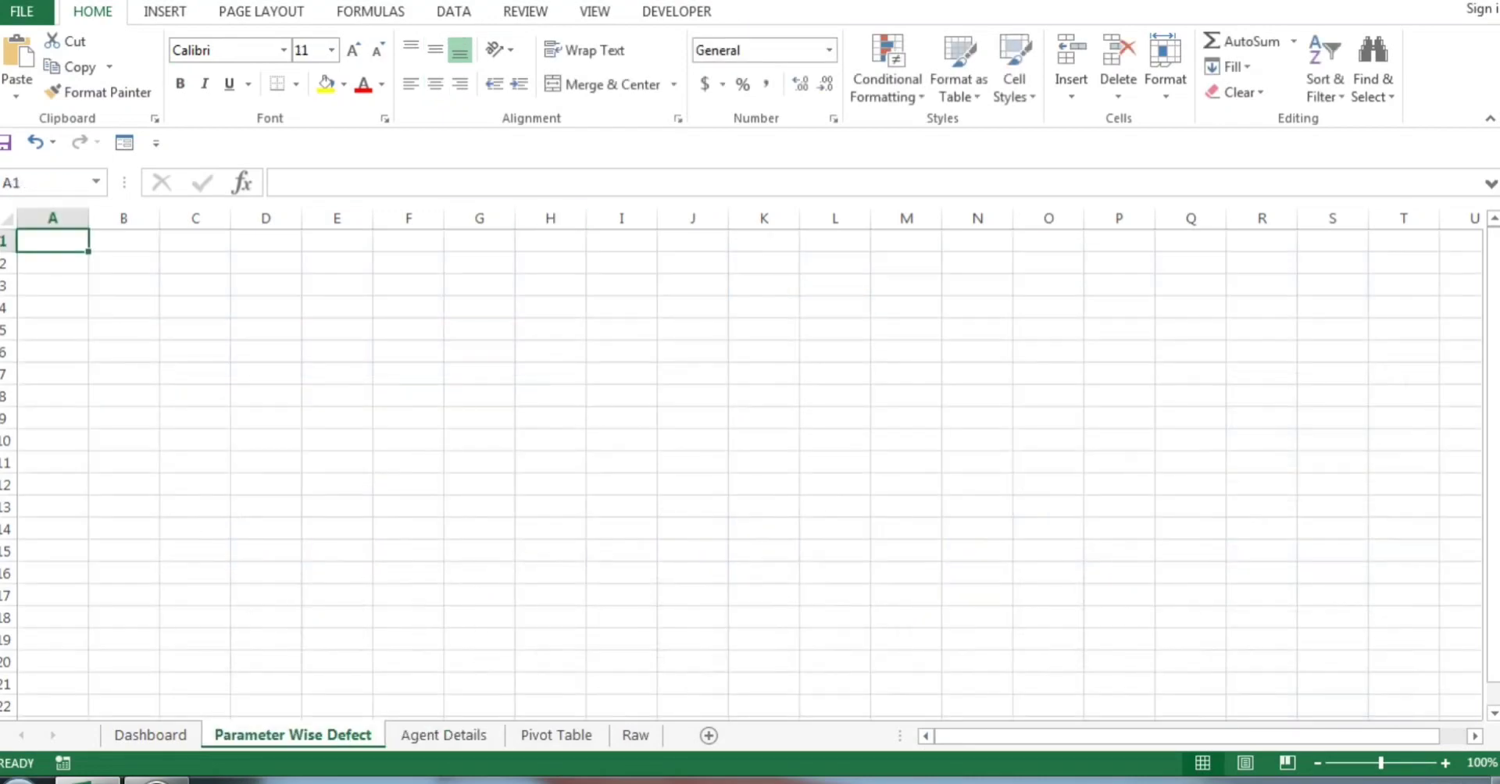
left_click(150, 735)
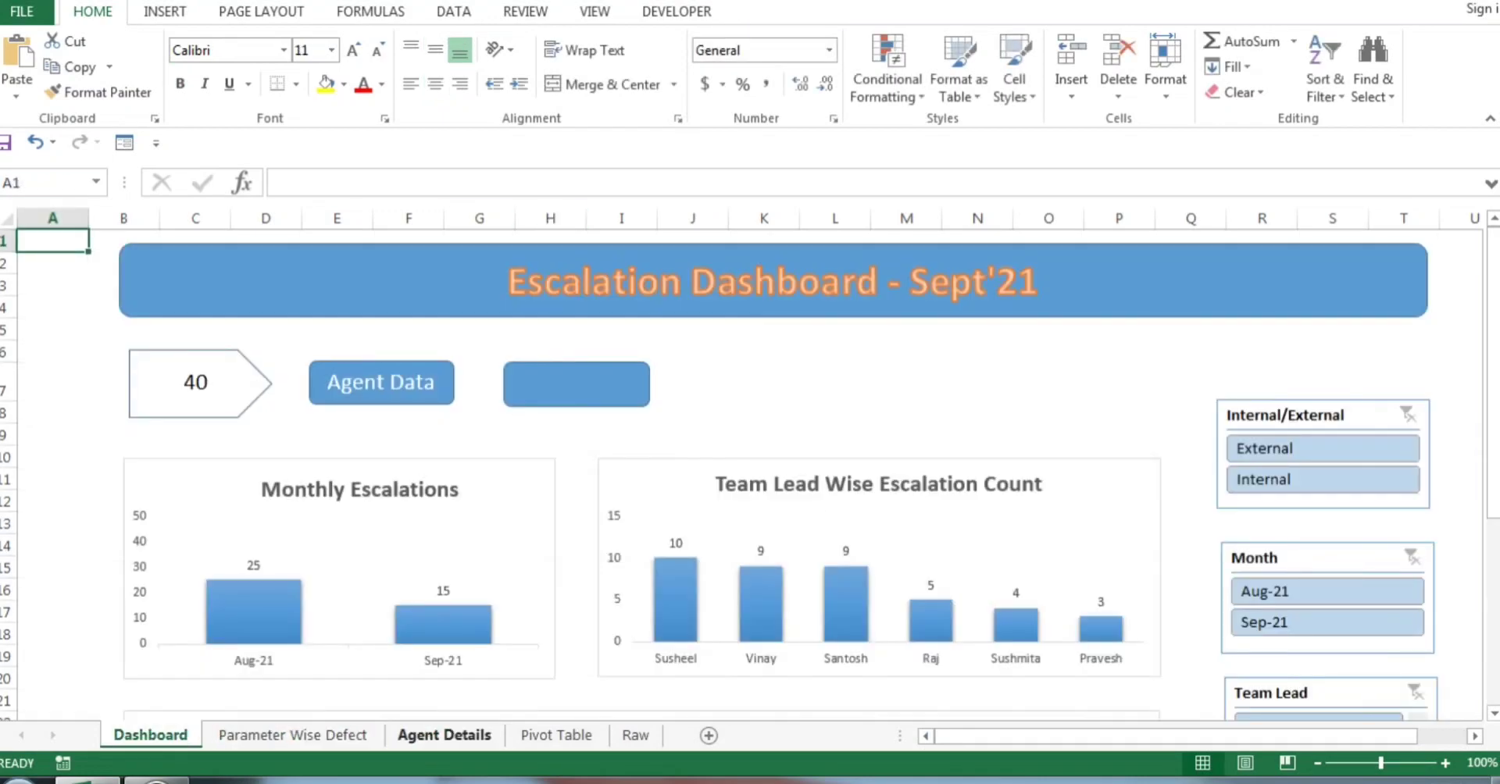
left_click(443, 735)
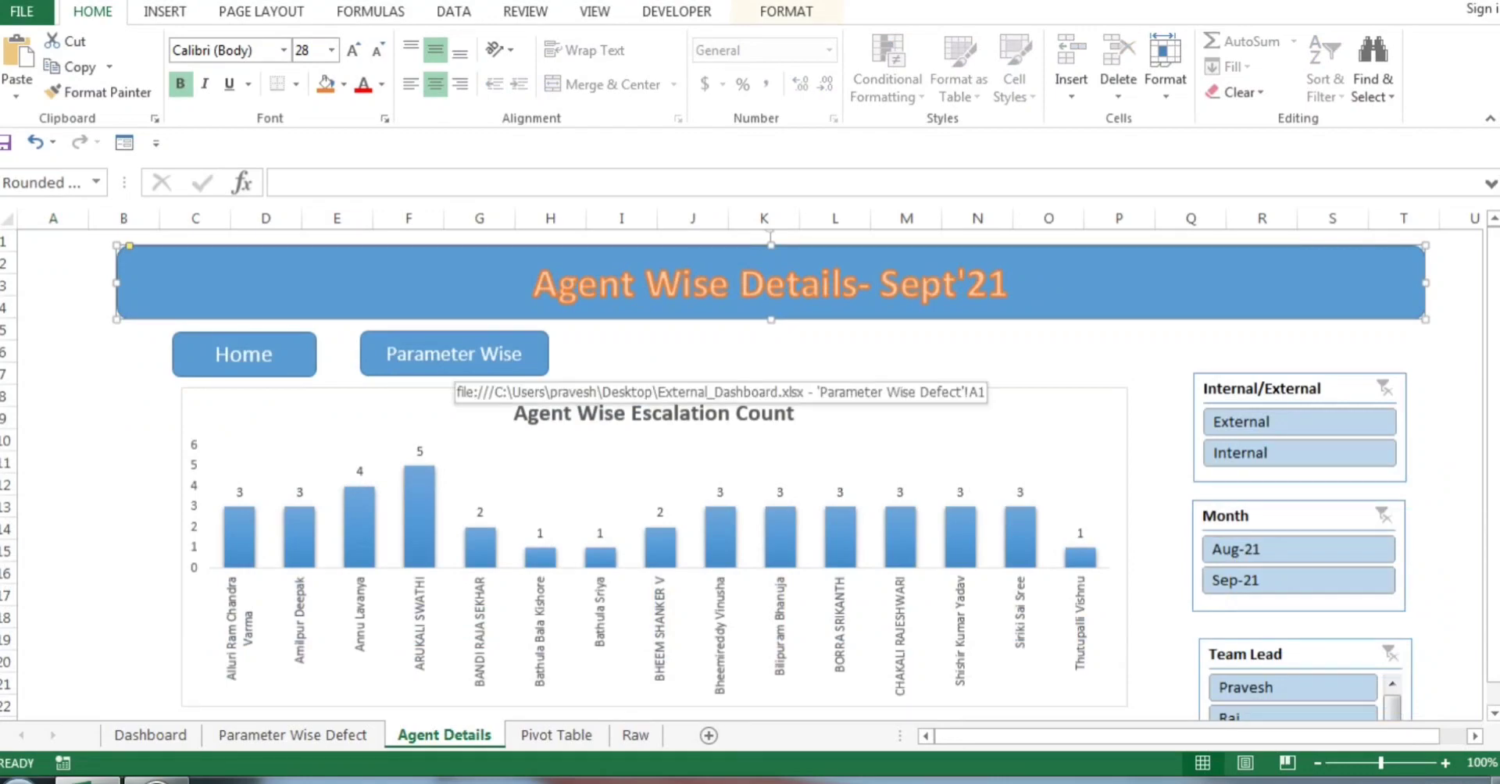
left_click(453, 354)
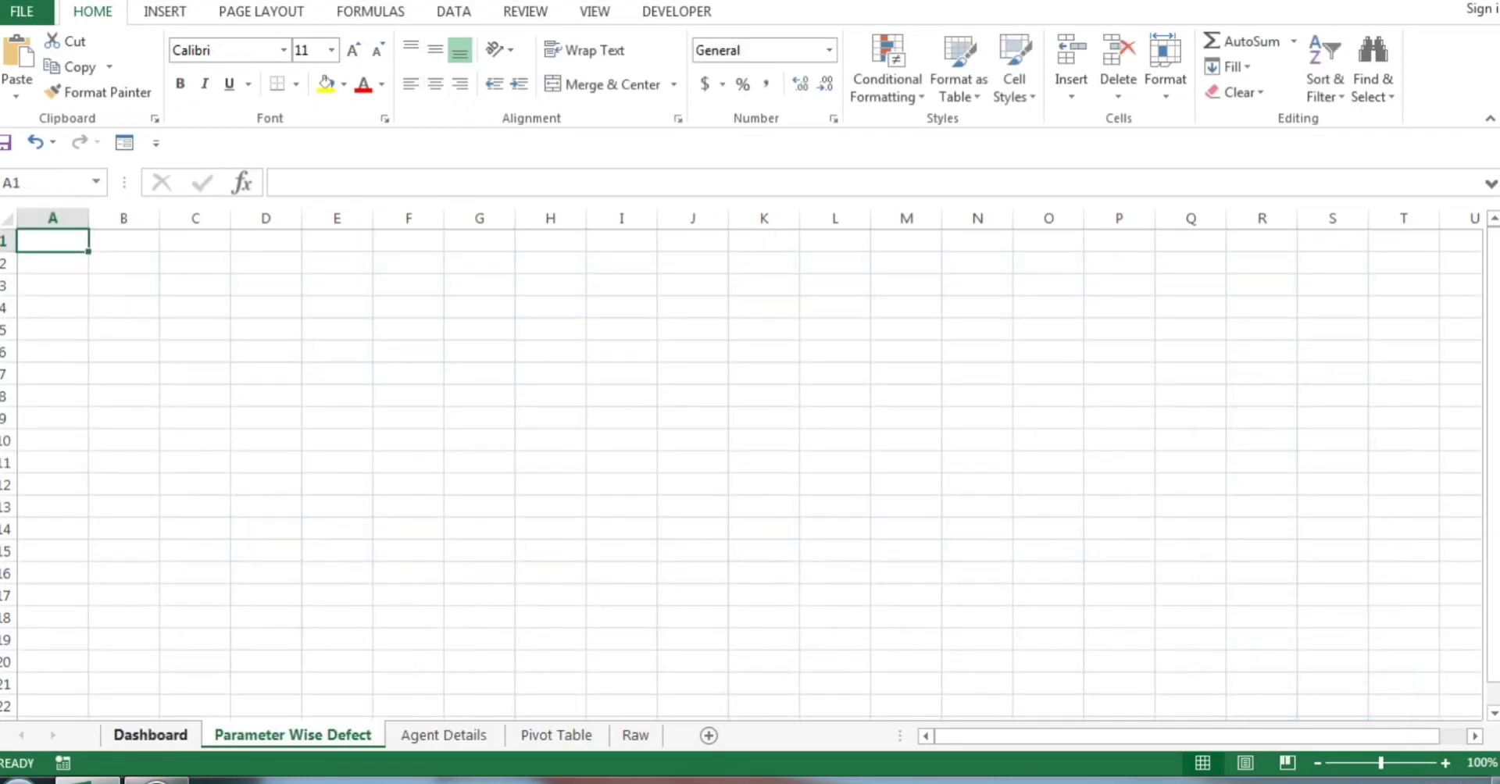
left_click(150, 735)
left_click(577, 384)
left_click(444, 735)
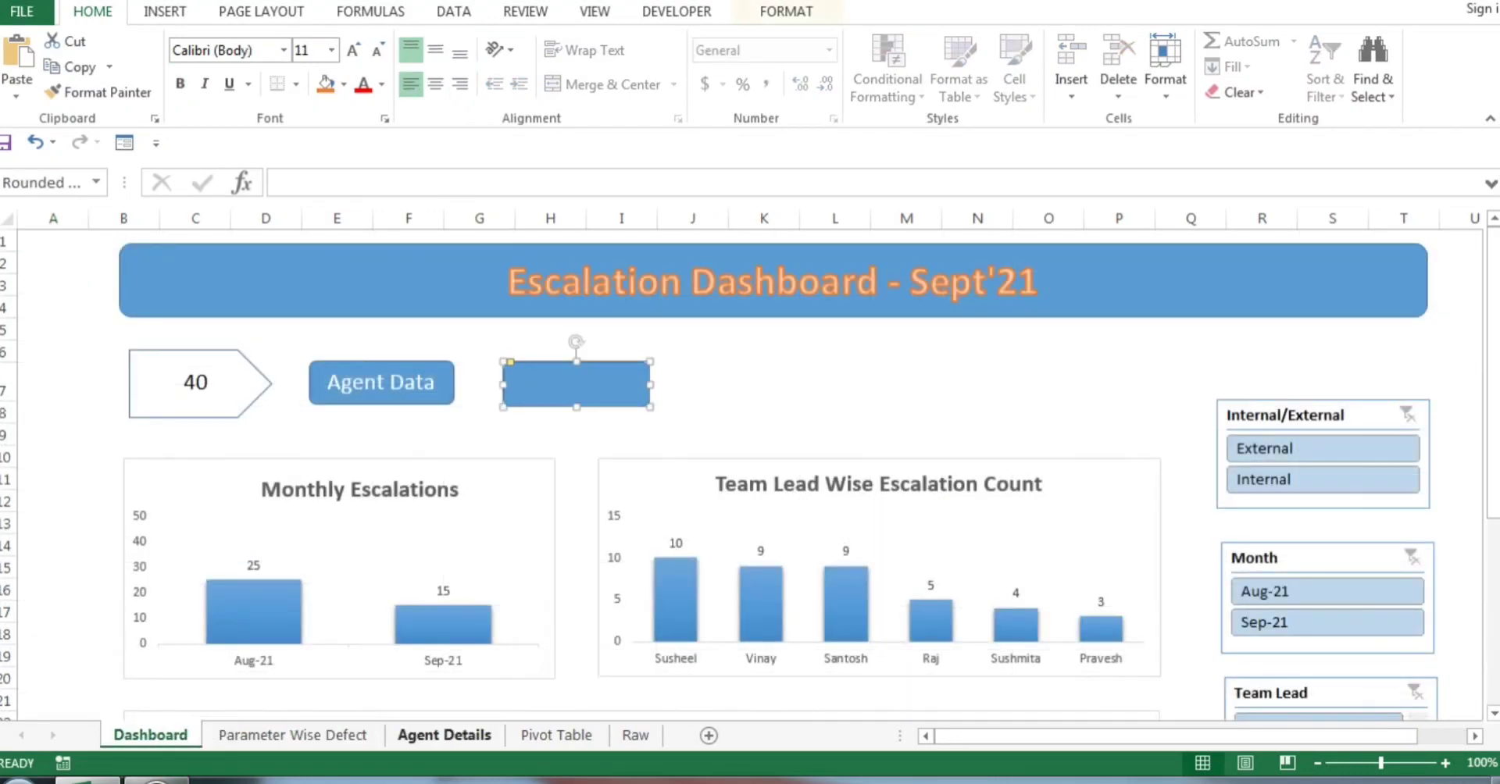
left_click(453, 354)
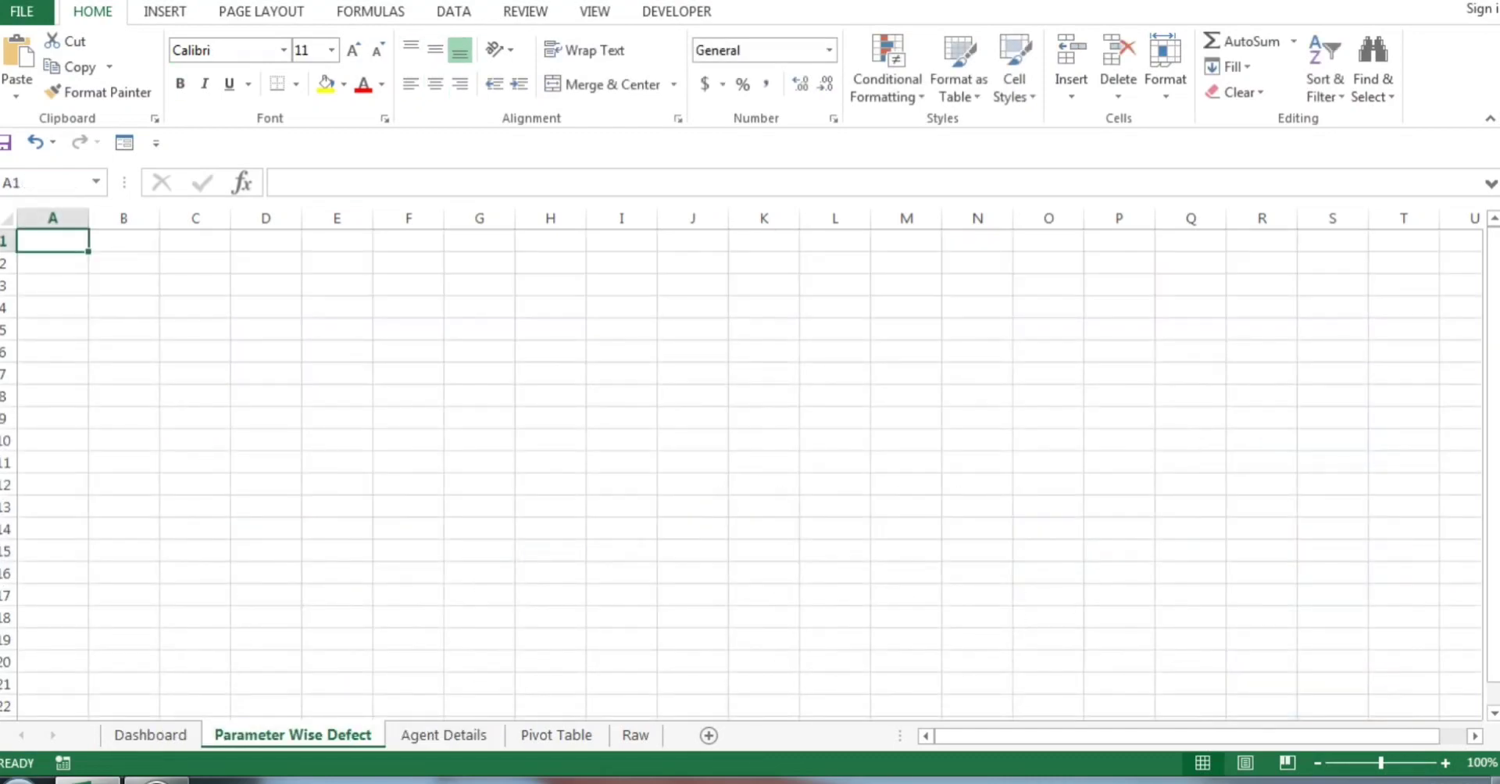
left_click(444, 735)
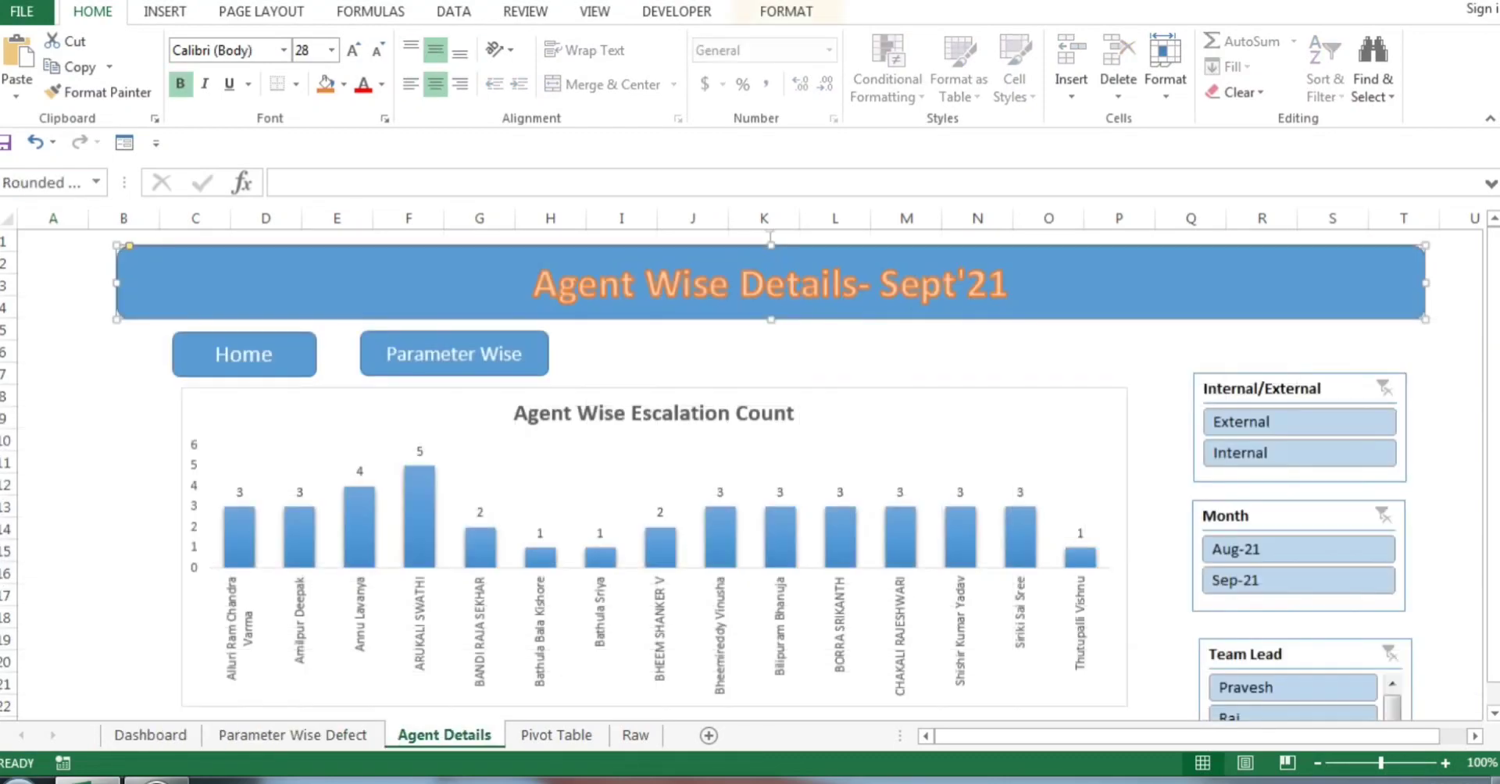
Replace the Dashboard's blank button with a copy of the Agent Details sheet's Parameter Wise button, placed beside Agent Data
right_click(536, 347)
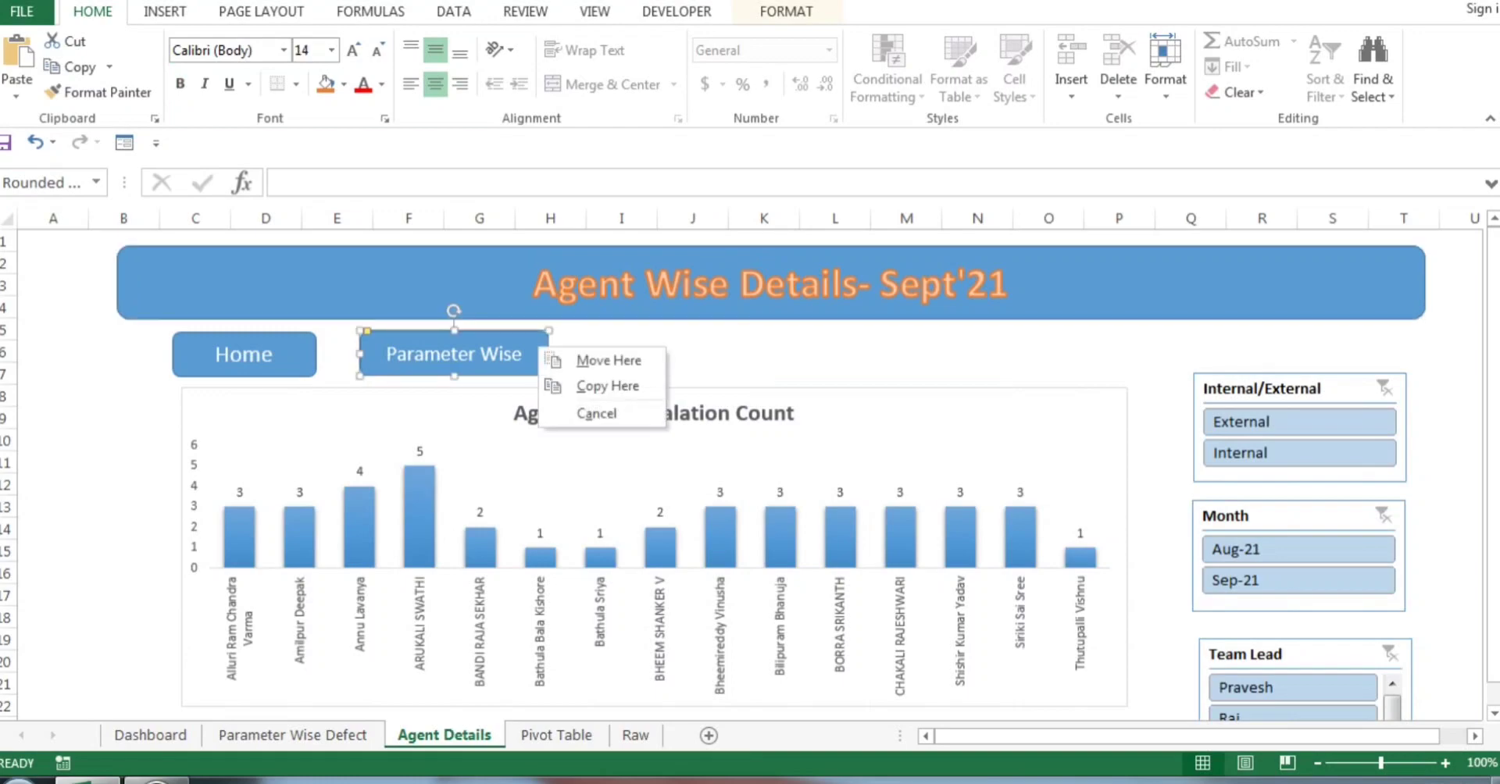
key("Escape")
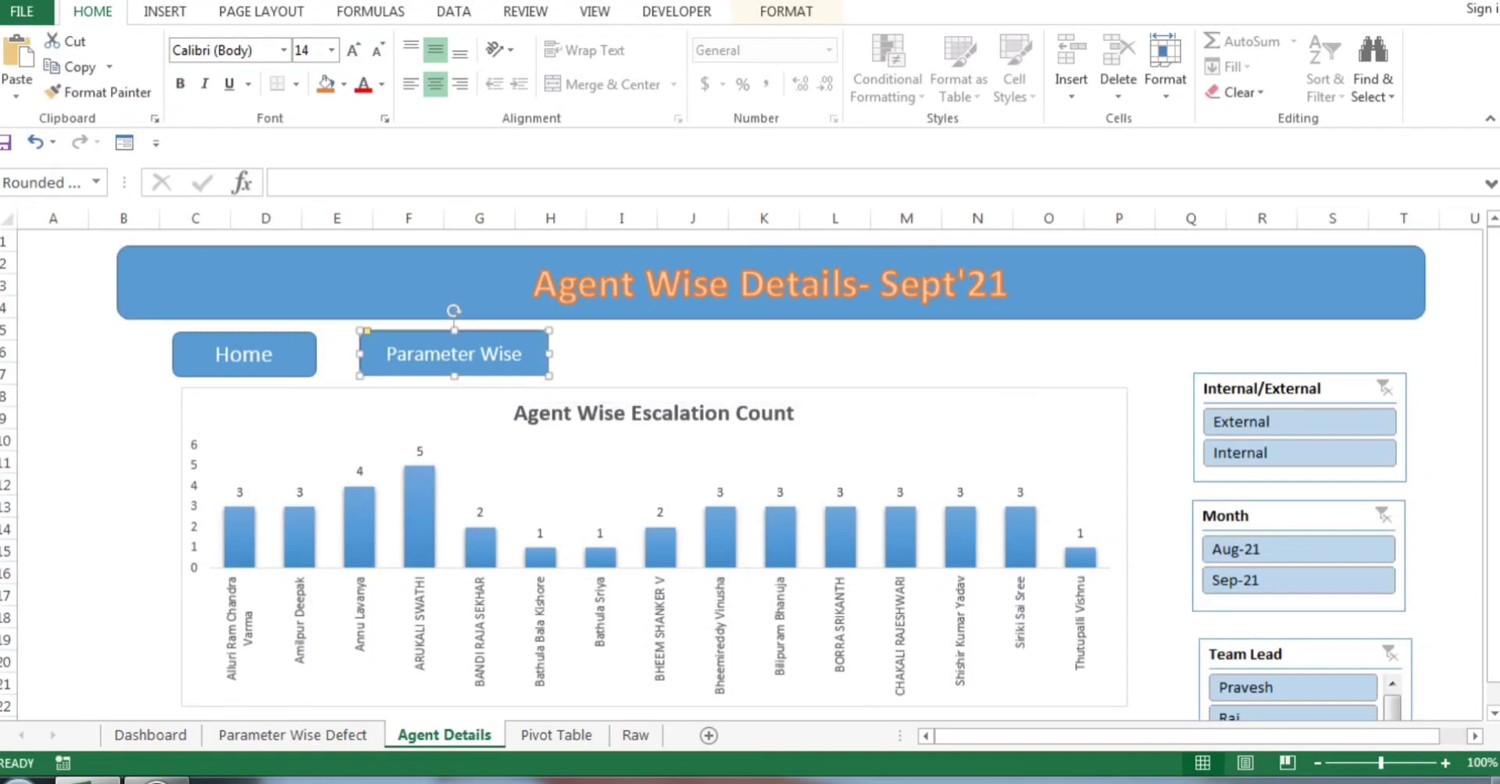
left_click(149, 735)
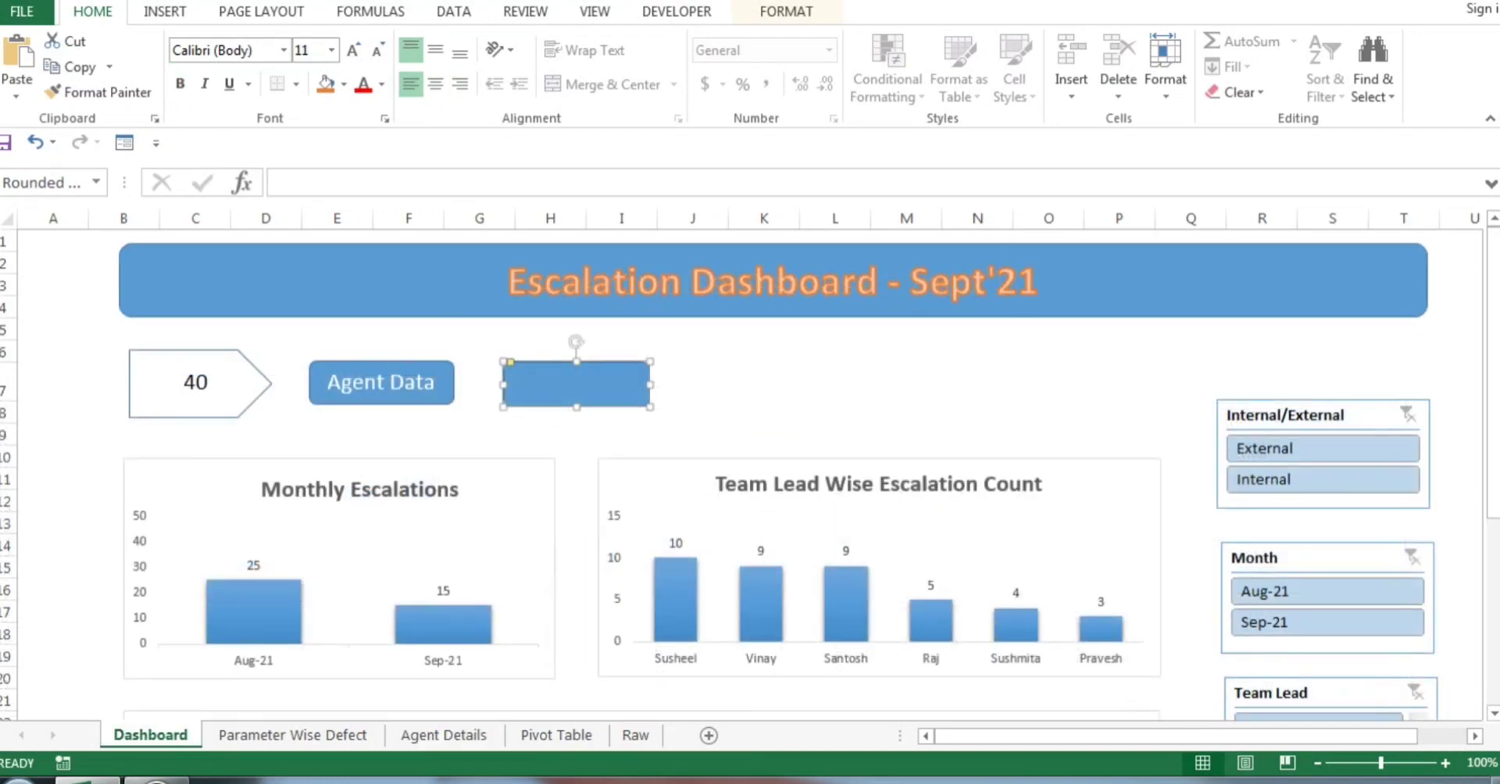
key("Delete")
key("ctrl+v")
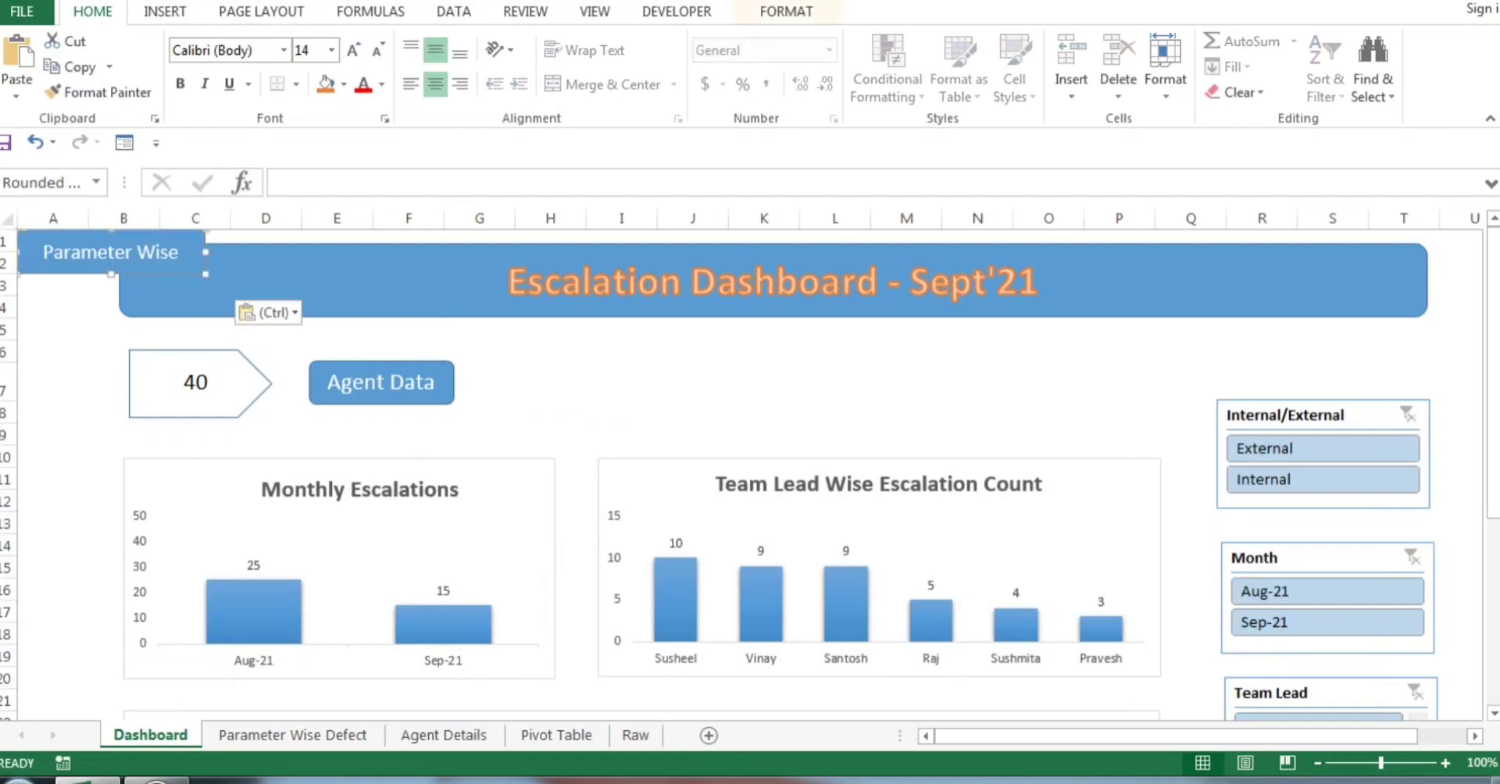
left_click_drag(112, 252, 587, 386)
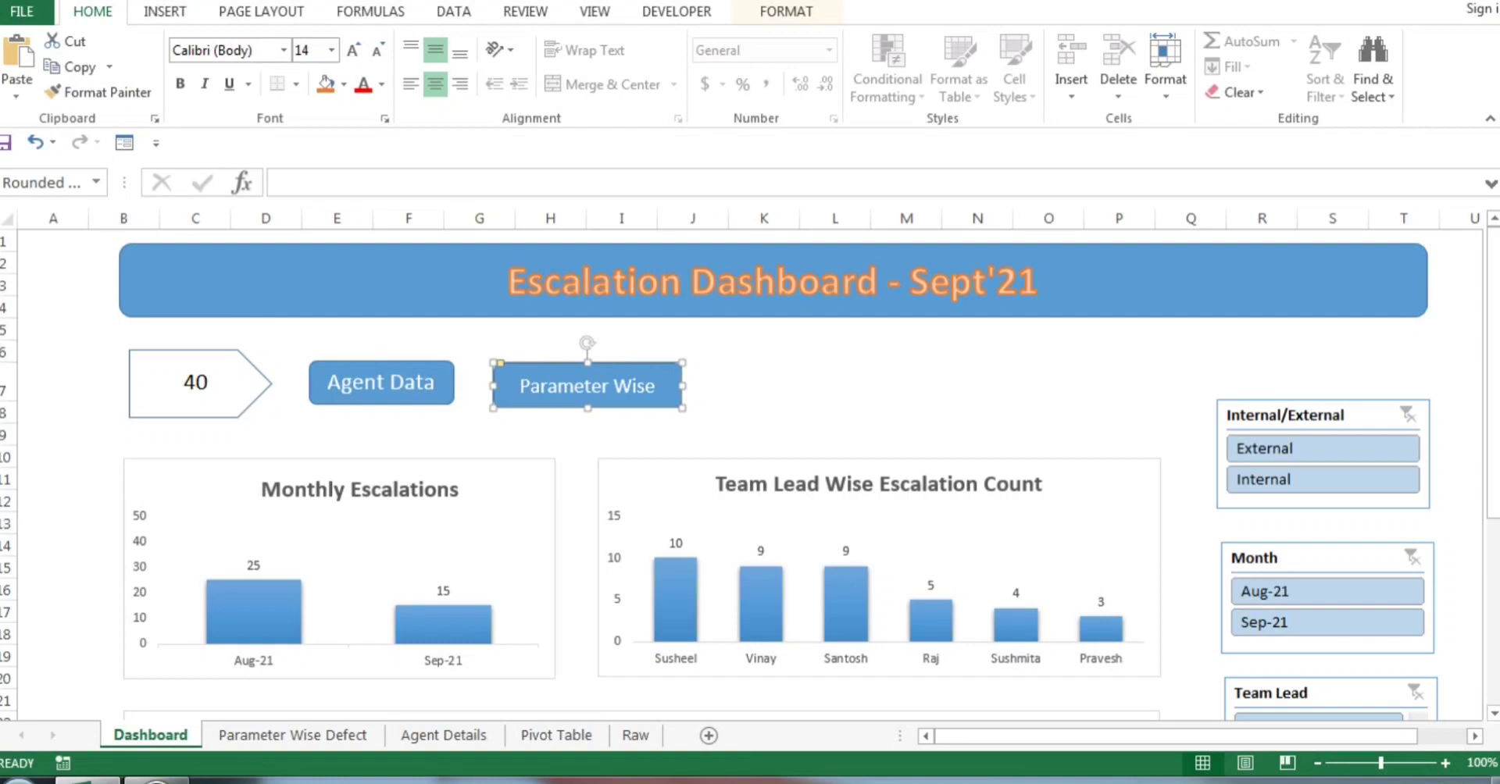
Test the link of the Dashboard's Parameter Wise button and return to the Dashboard sheet
left_click(834, 412)
left_click(587, 386)
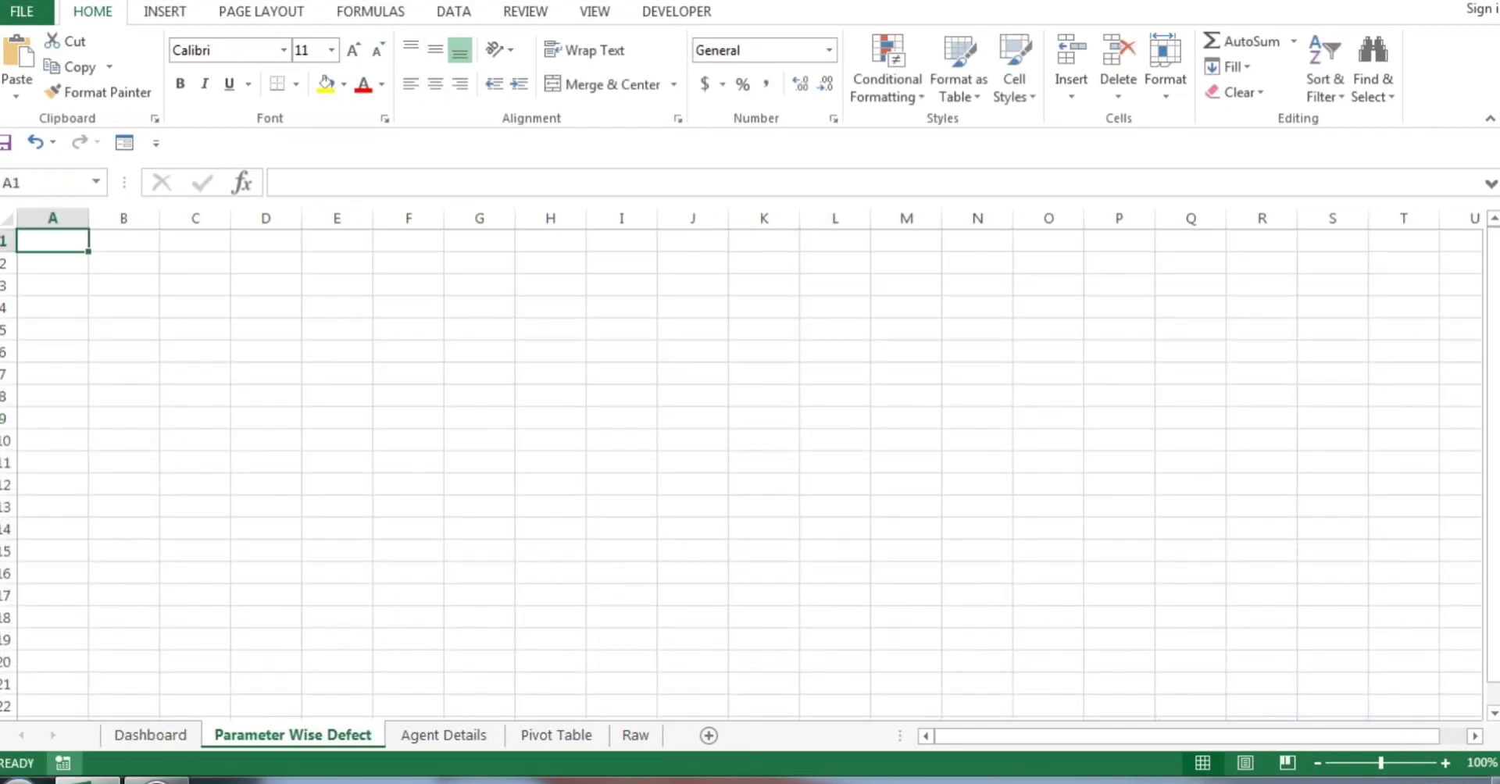
left_click(137, 736)
left_click(697, 415)
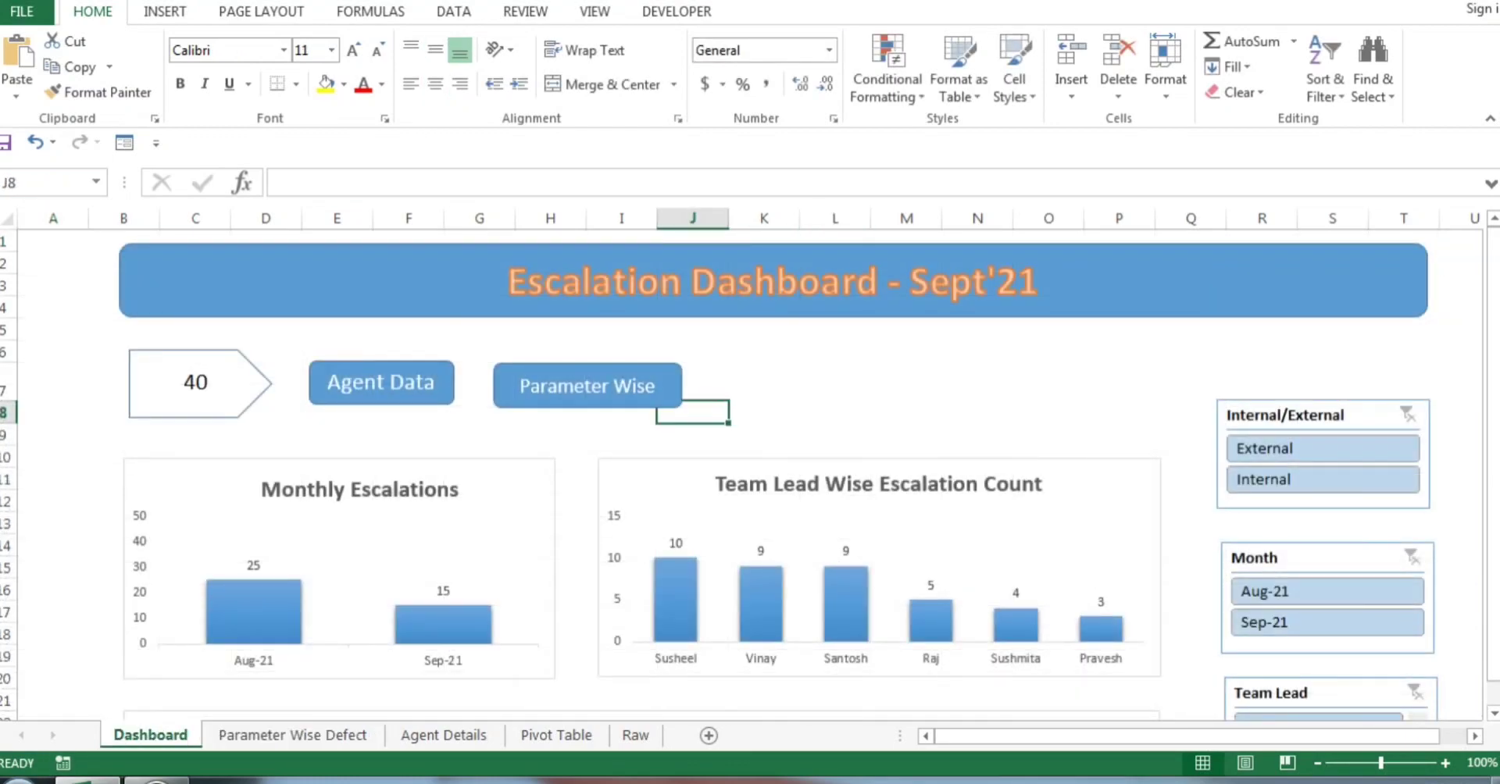
Hide the gridlines on the Parameter Wise Defect sheet
left_click(292, 735)
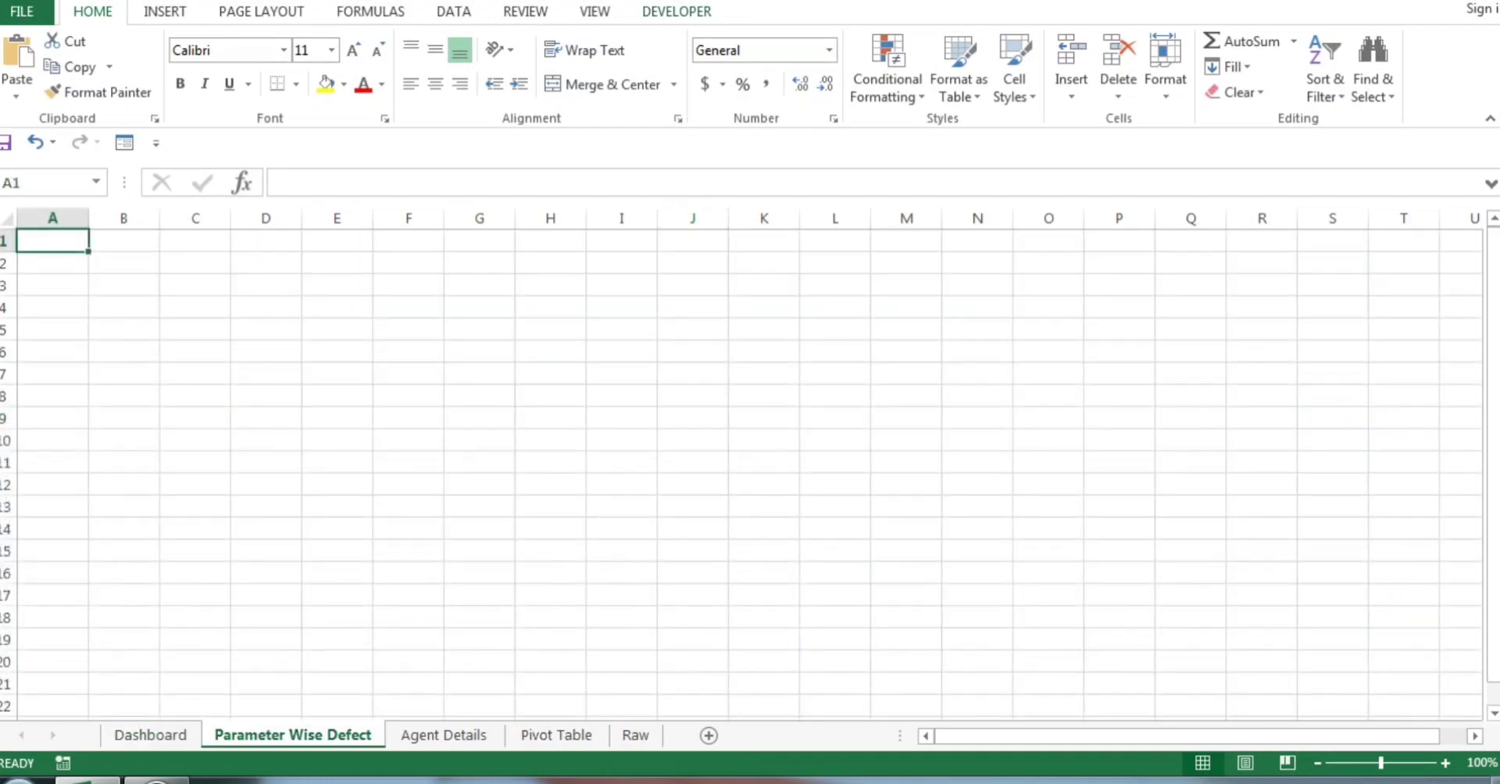
left_click(595, 12)
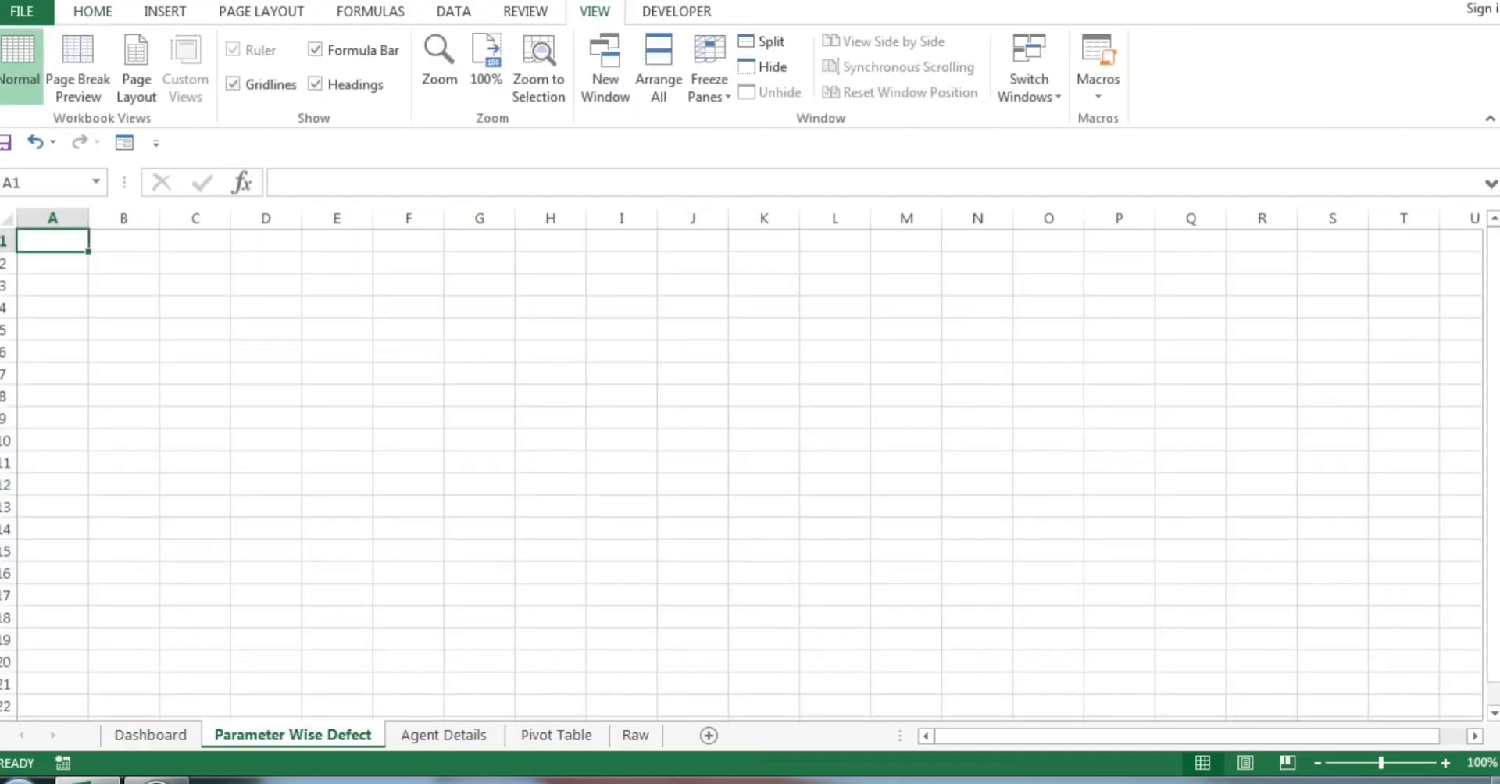
left_click(233, 83)
Copy the title banner, Home and Parameter Wise buttons from Agent Details to the Parameter Wise Defect sheet, positioning the banner from about column B
left_click(444, 735)
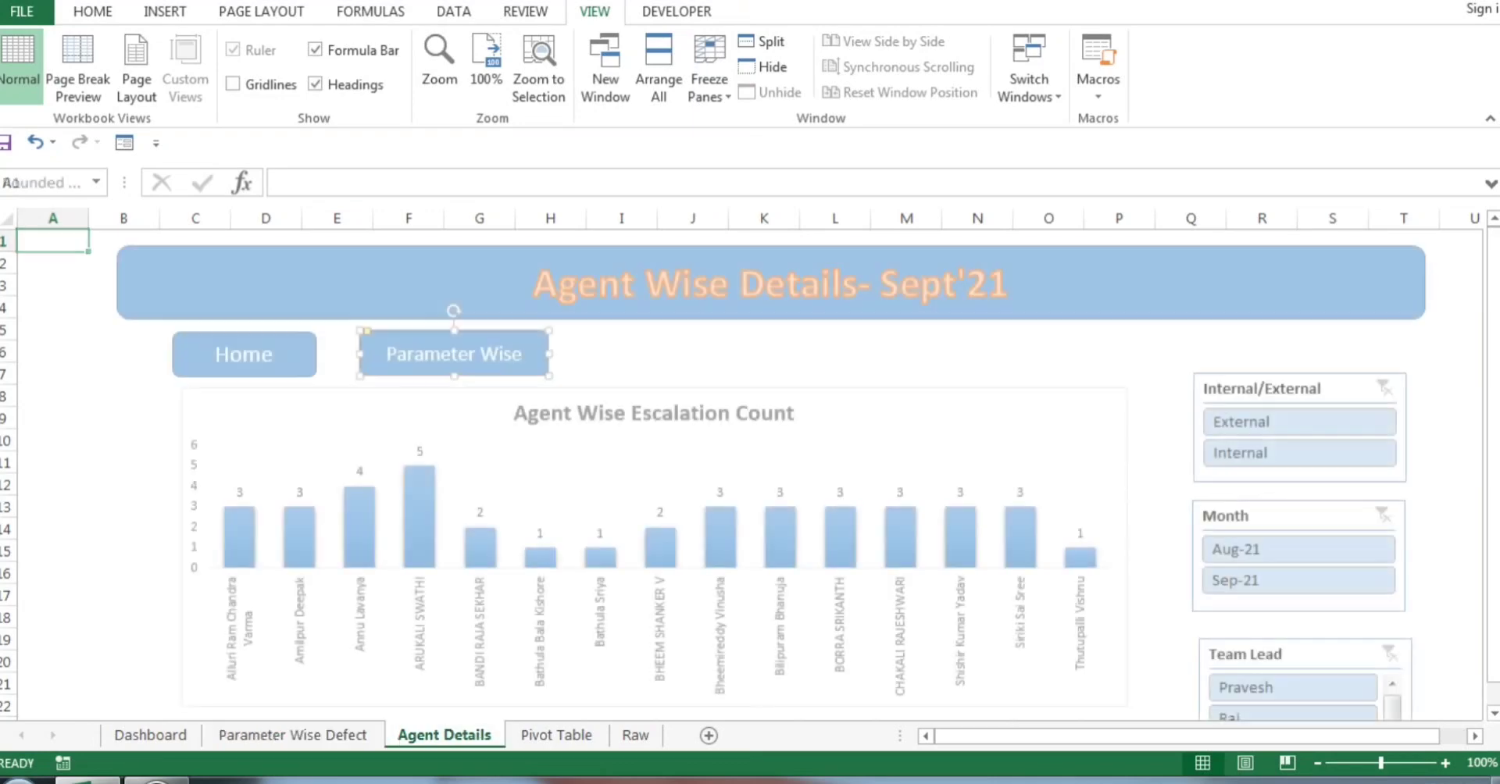
left_click(461, 284)
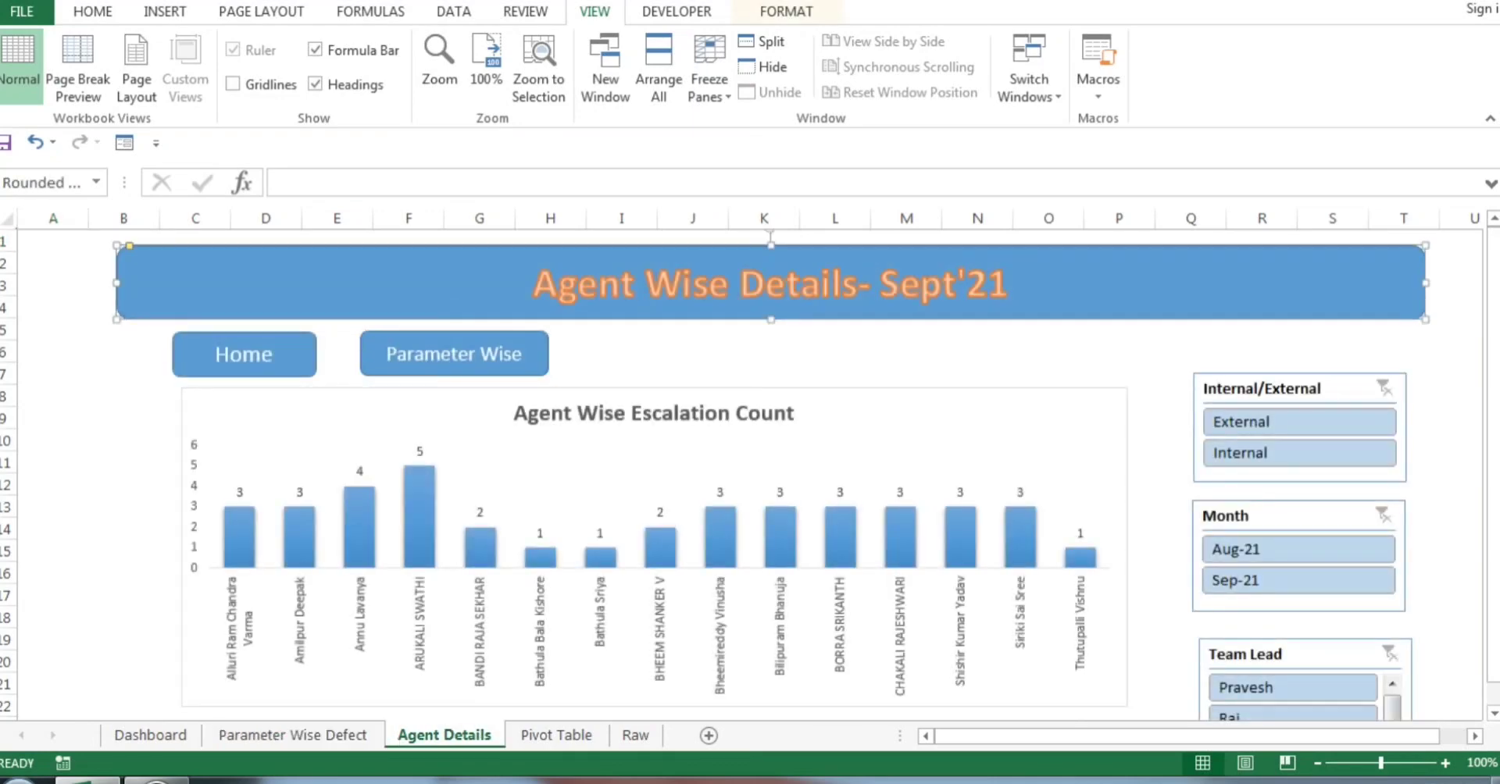
left_click(243, 355, "ctrl")
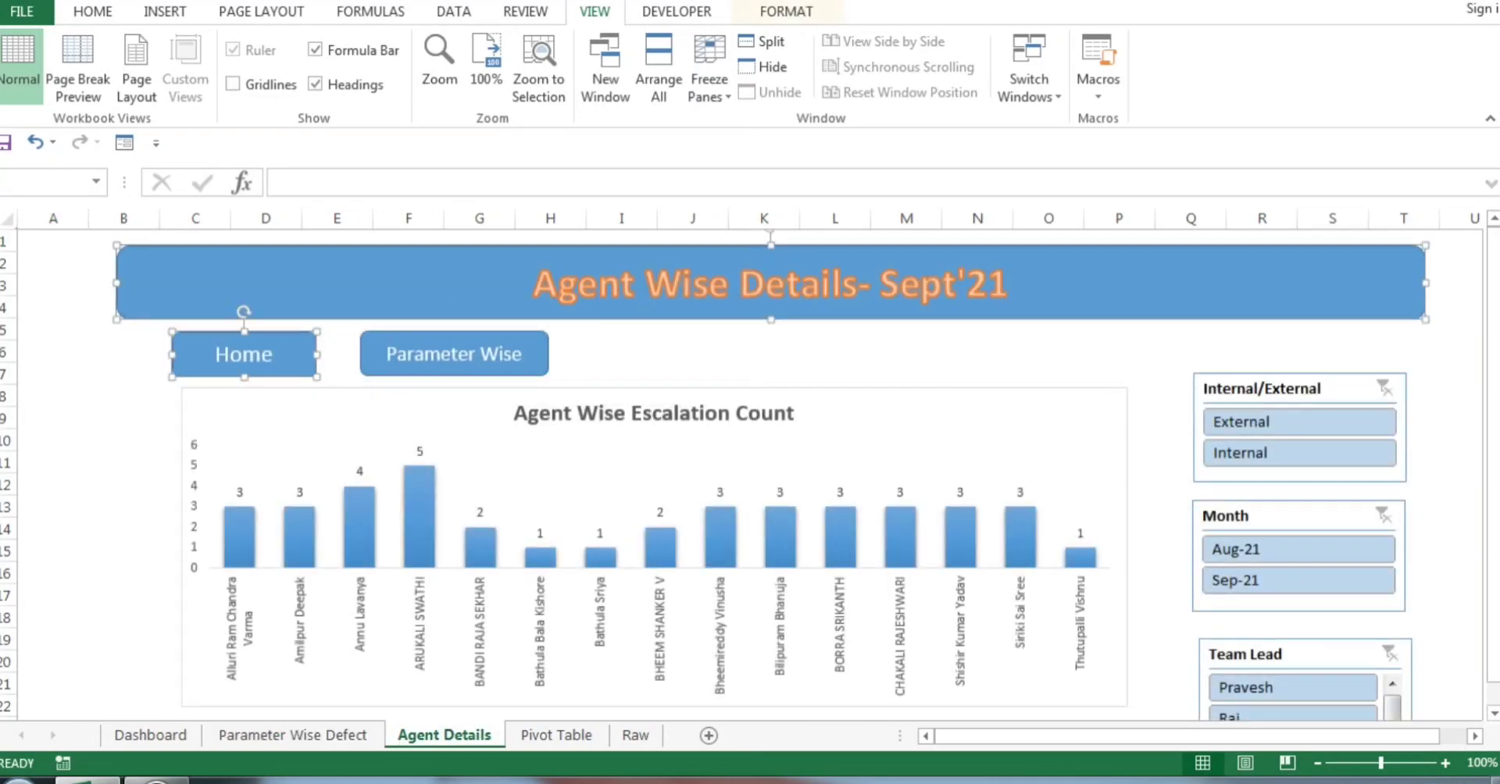
left_click(453, 354, "ctrl")
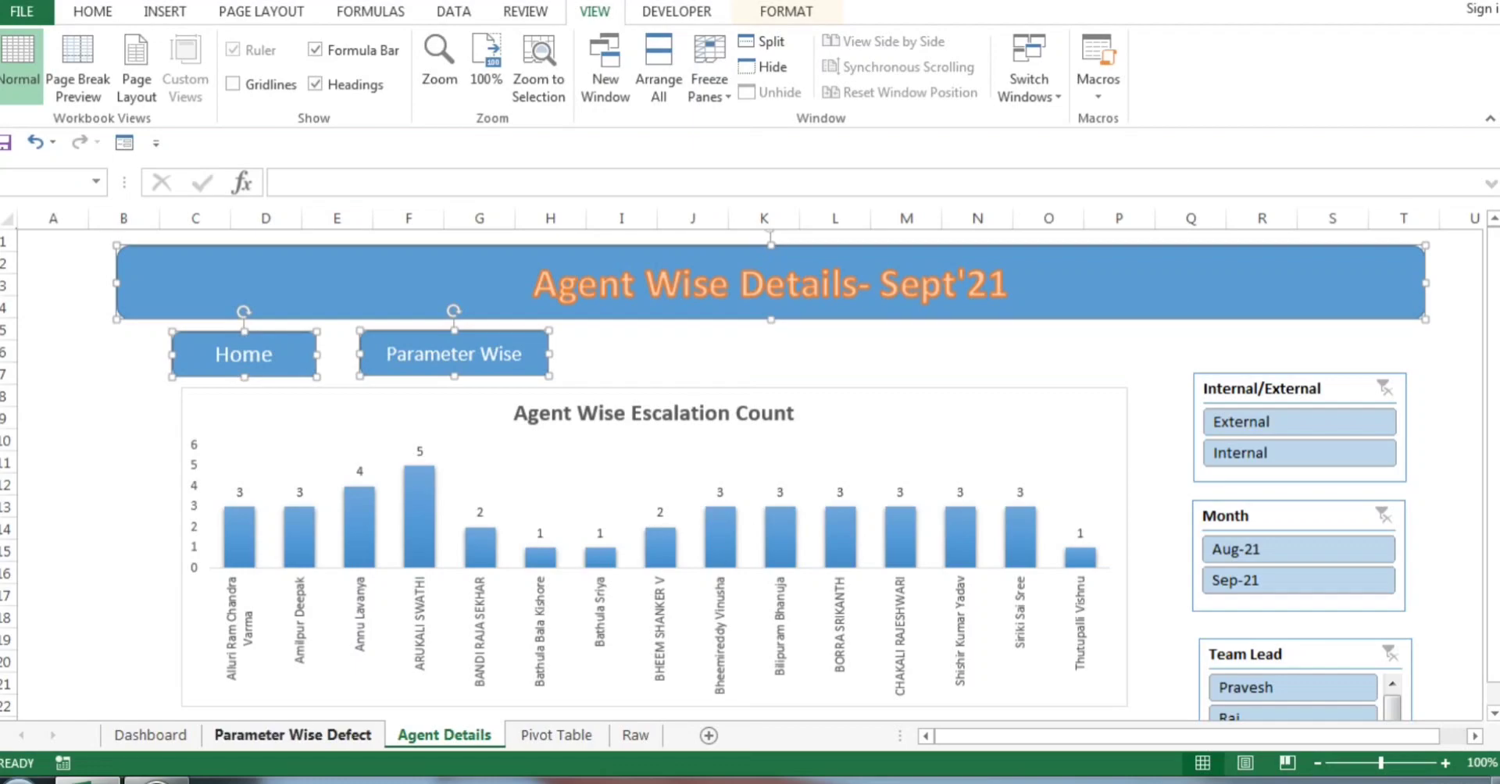
left_click(293, 736)
key("ctrl+v")
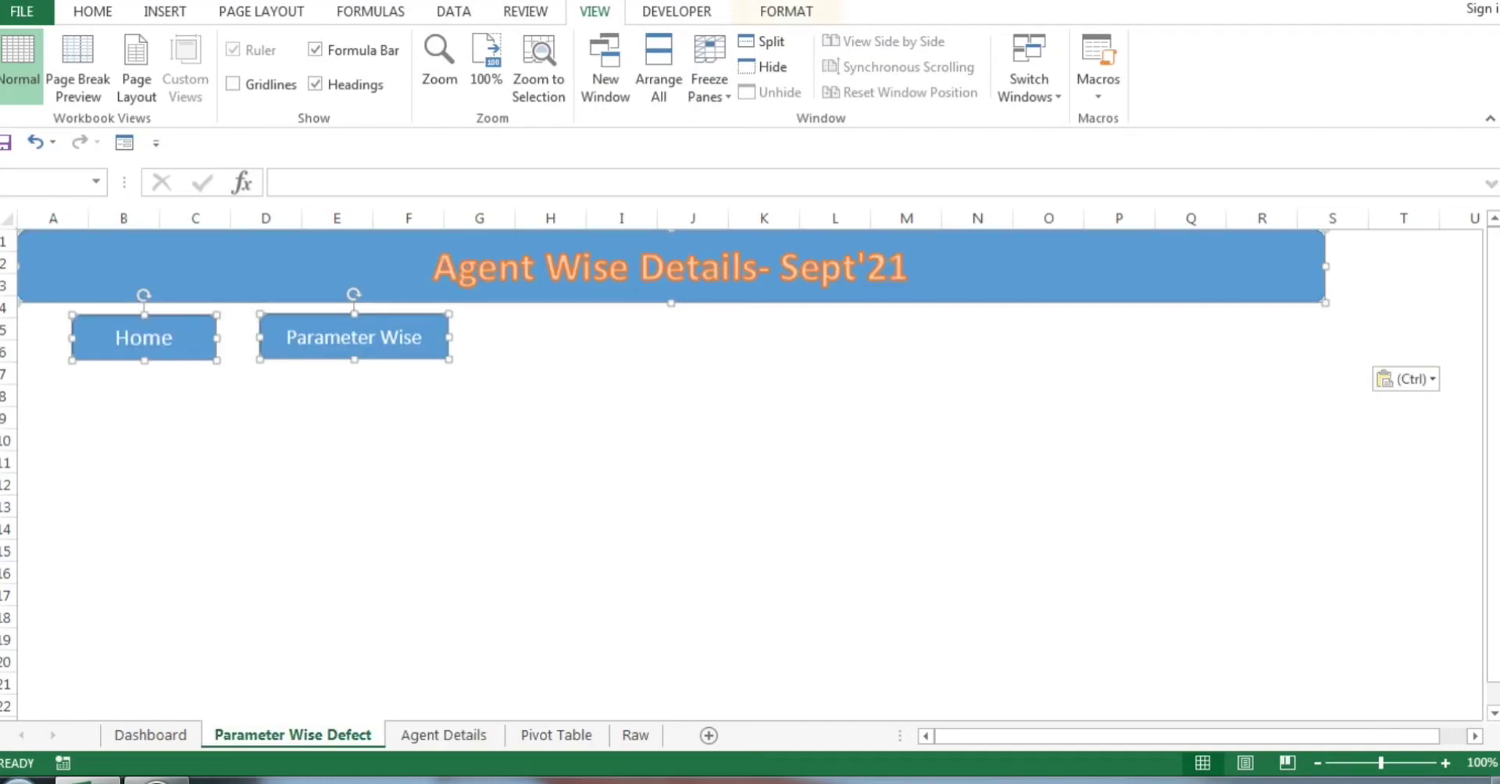
left_click_drag(270, 261, 378, 285)
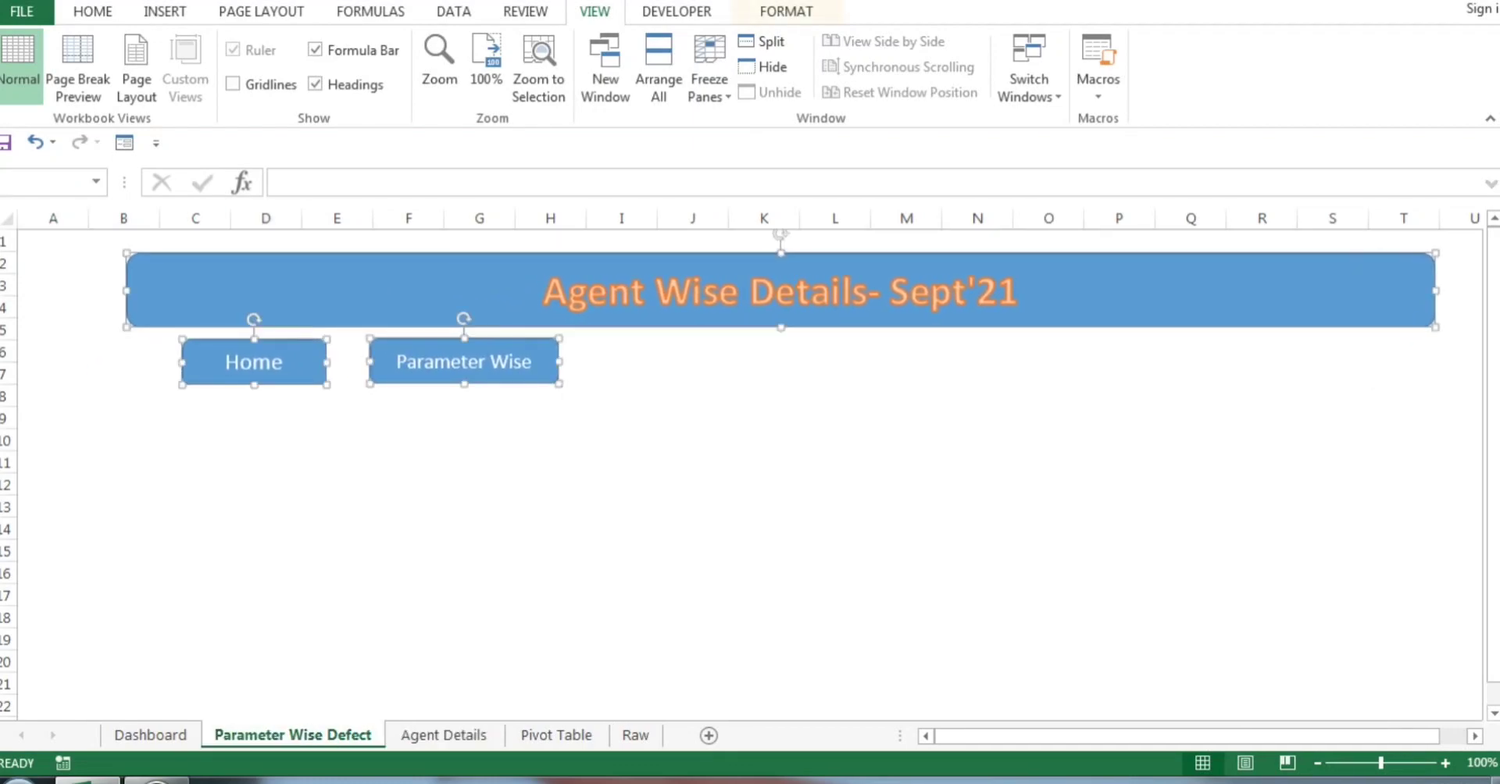
Change the copied banner's title to "Parameter Wise Details- Sept'21"
double_click(378, 286)
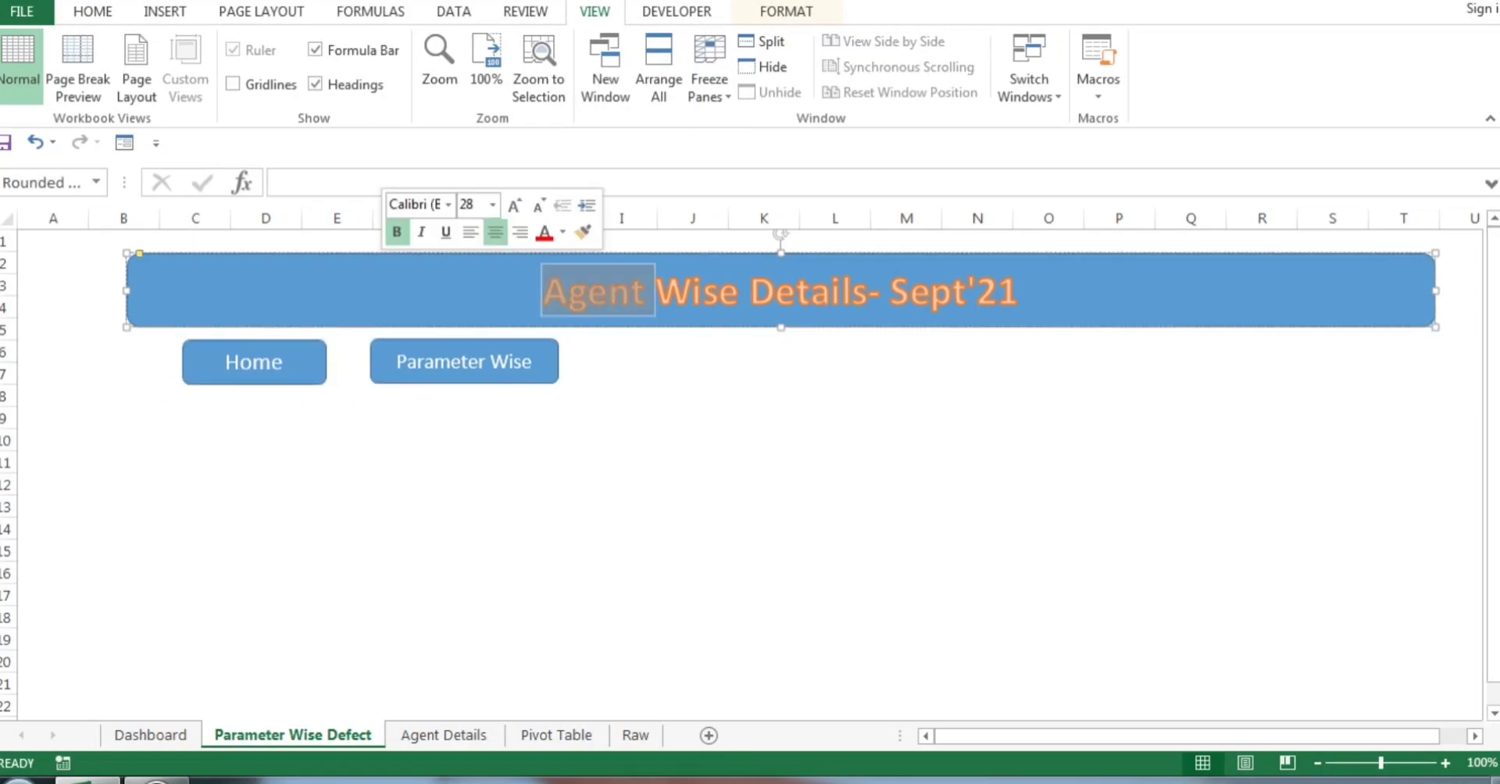
type("Pr")
key("BackSpace")
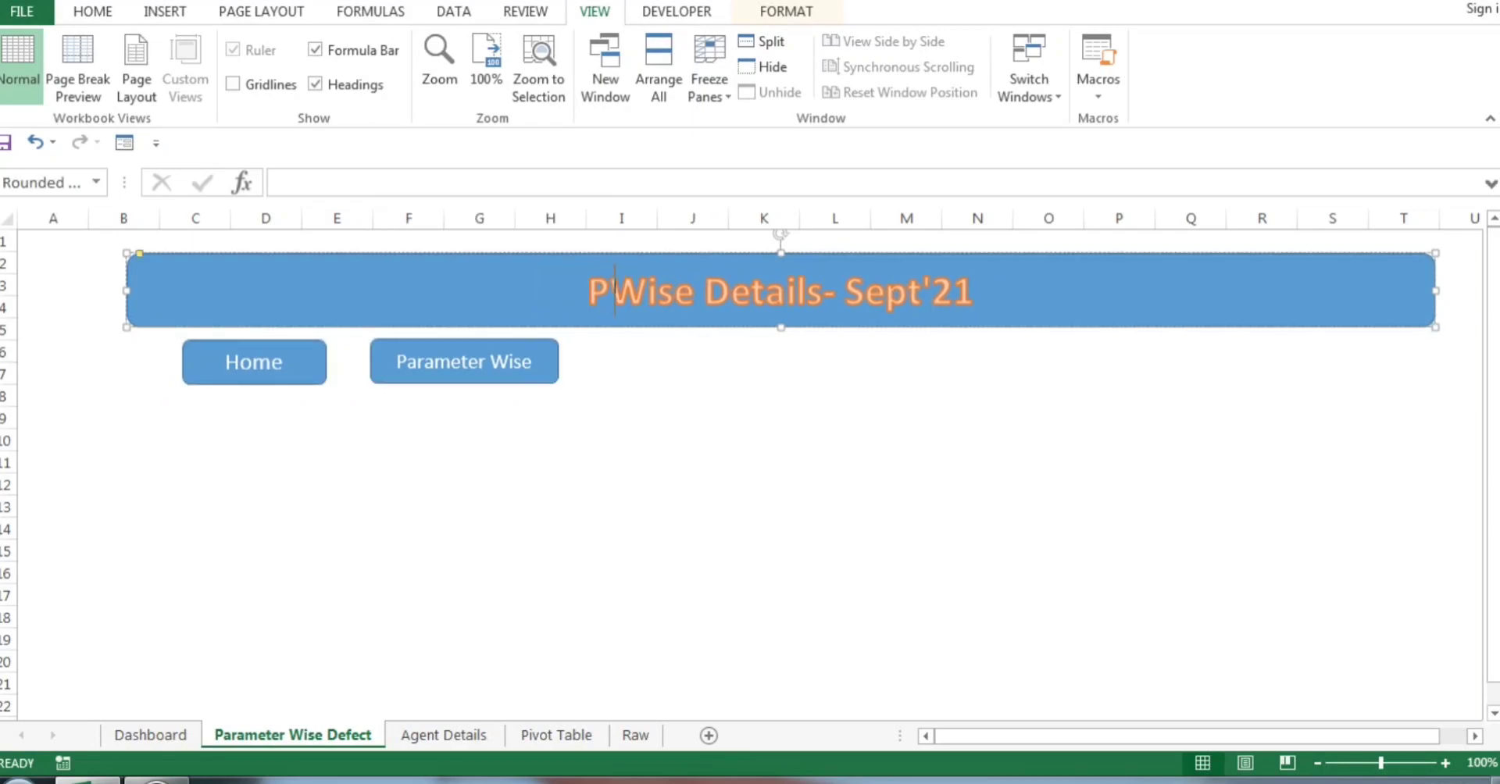
type("arameter")
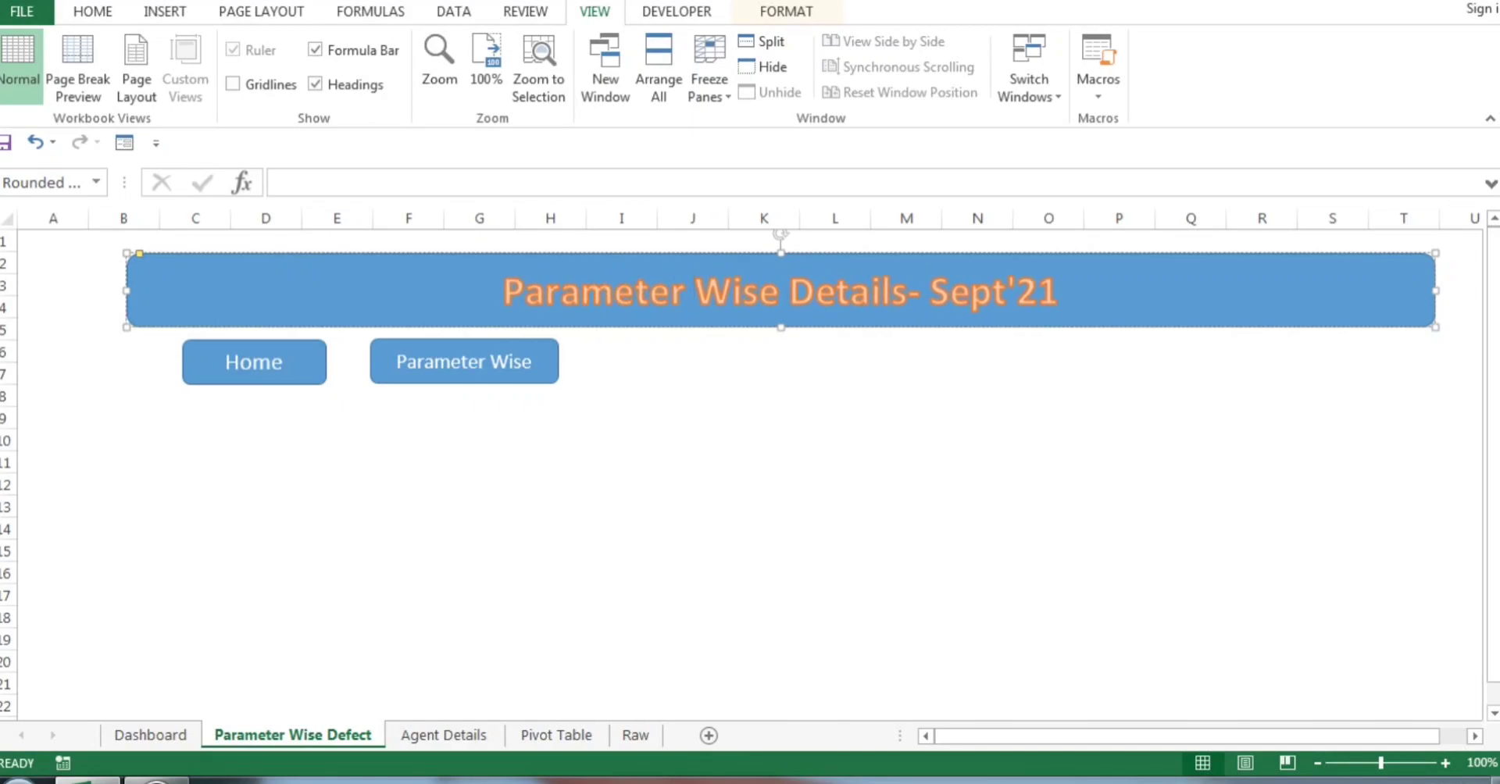
left_click(550, 461)
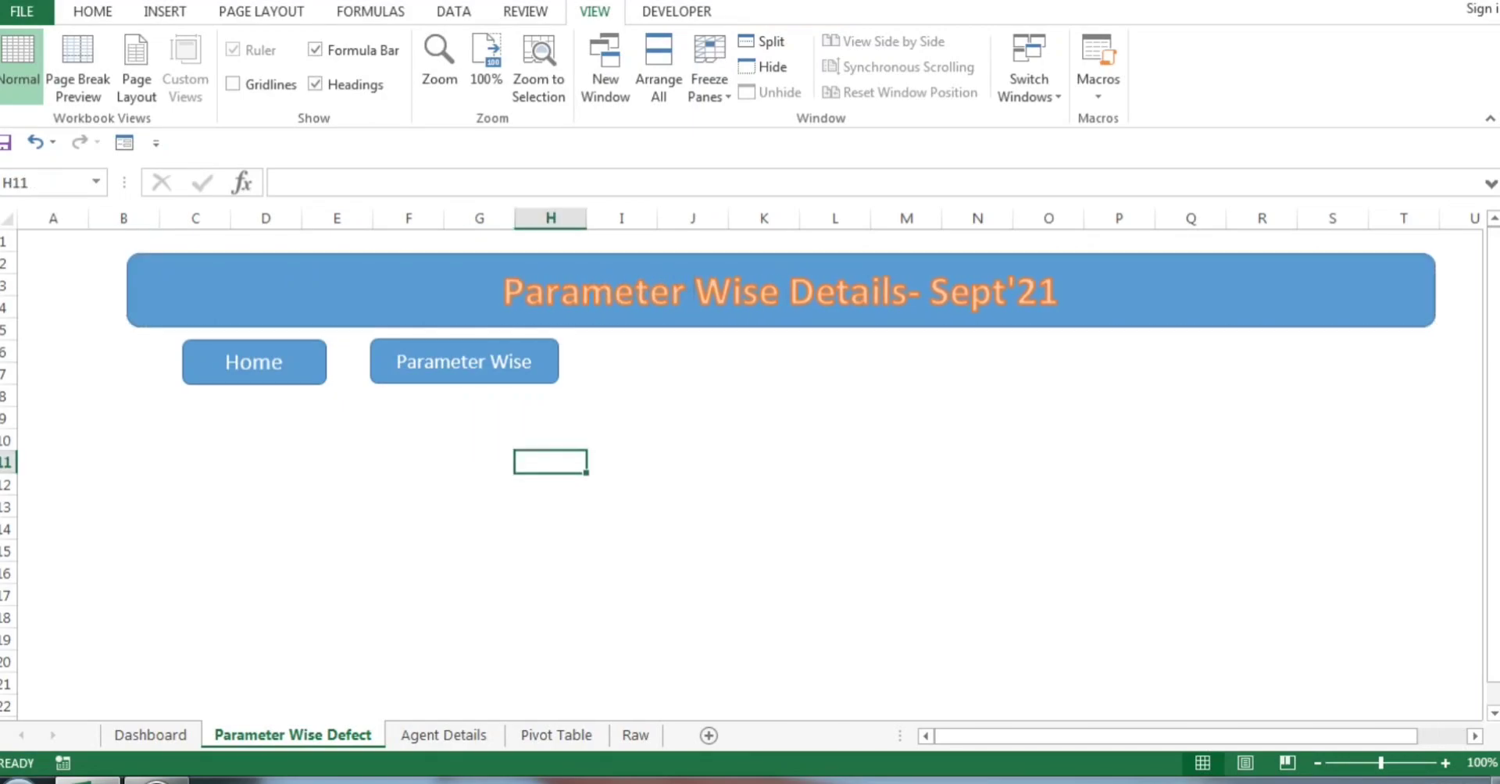
Duplicate the agent-wise pivot table on the Pivot Table sheet, placing the copy at cell A79 below the original
left_click(557, 736)
left_click(69, 462)
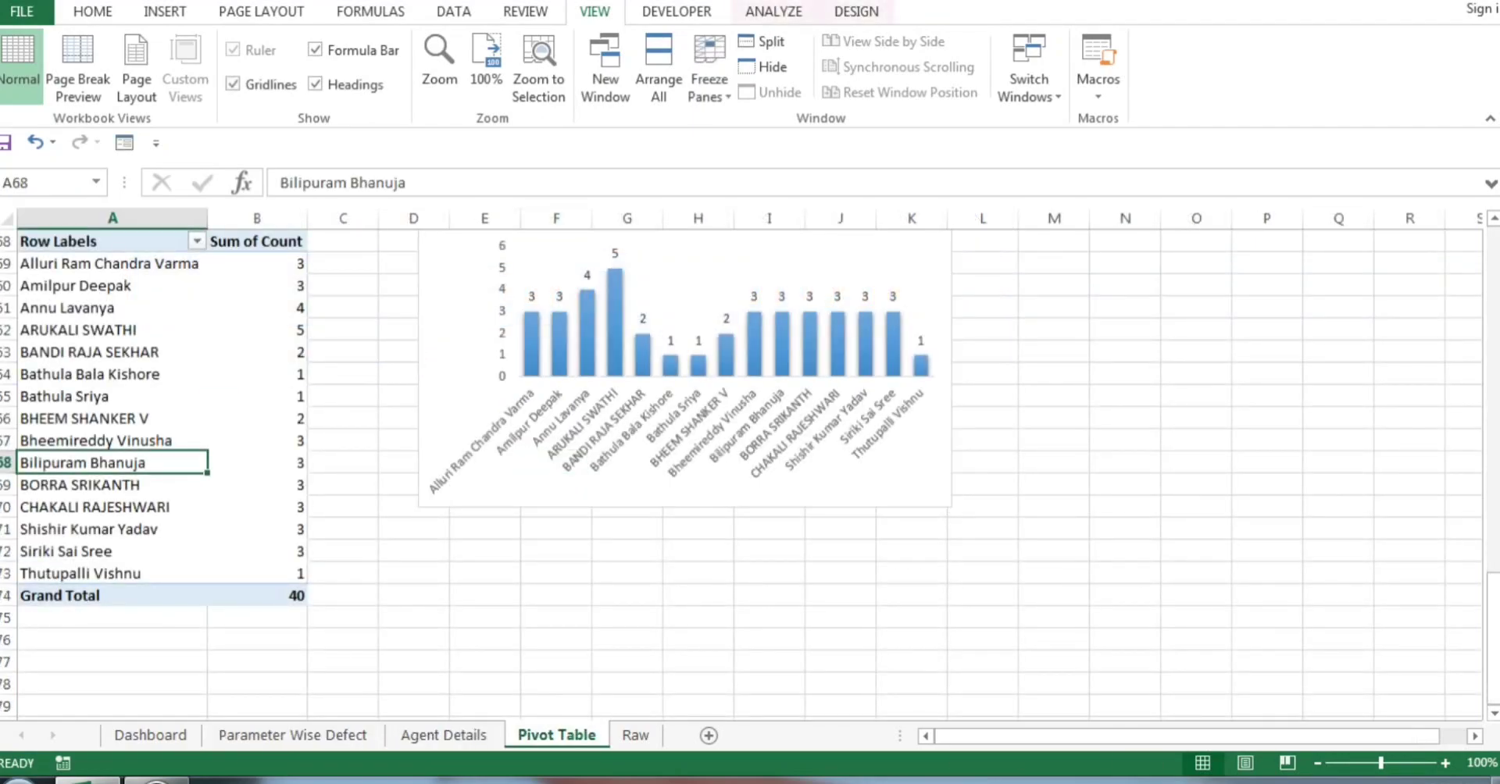
key("ctrl+Up")
key("Up")
key("Down")
key("ctrl+shift+Right")
key("ctrl+shift+Down")
key("ctrl+c")
key("ctrl+Down")
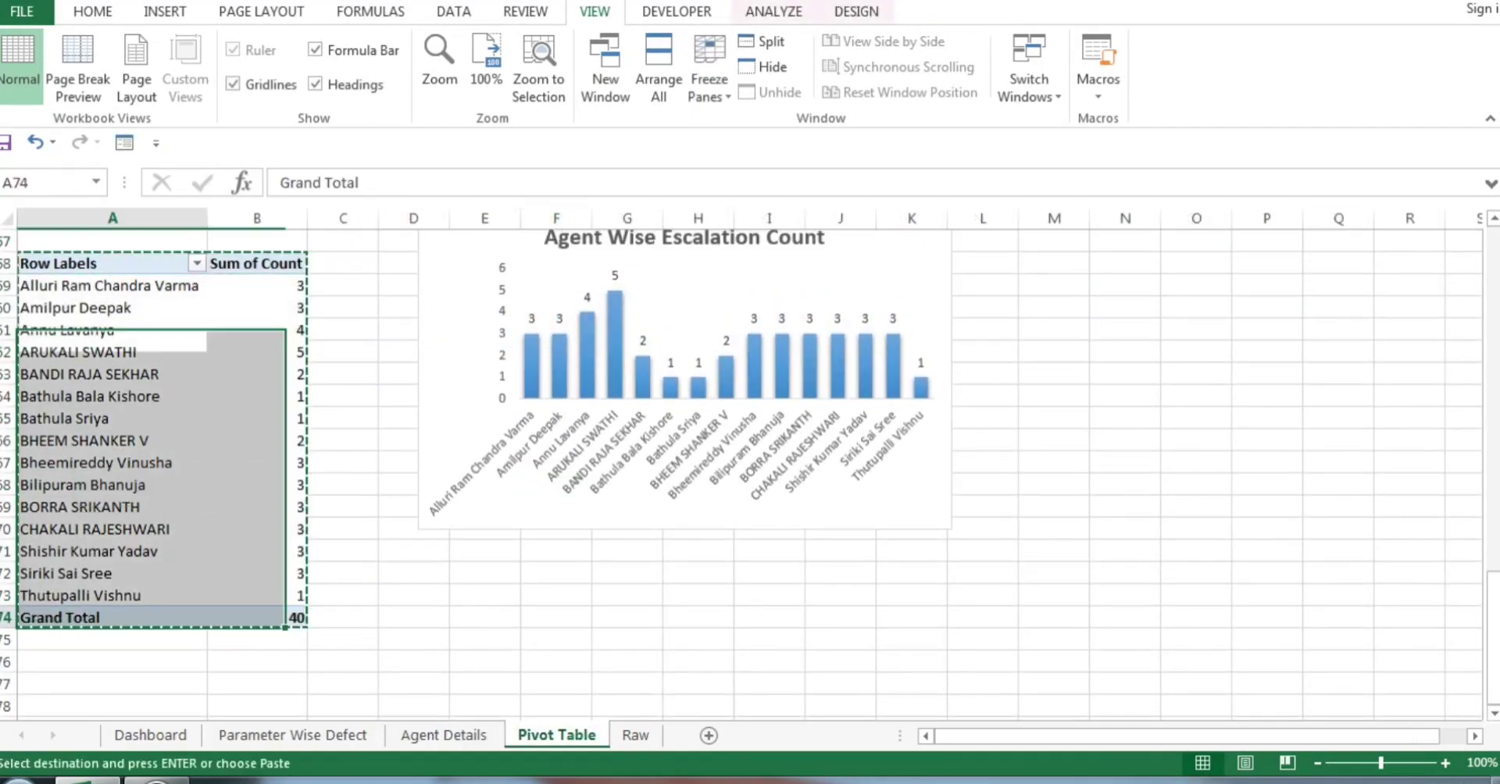
key("Down")
key("Down")
key("Down")
key("Down")
key("Down")
key("Down")
key("Down")
key("Down")
key("Down")
key("Down")
key("Down")
key("Down")
key("Down")
key("Down")
key("Down")
key("Down")
key("Up")
key("Up")
key("Up")
key("Up")
key("Up")
key("Up")
key("Up")
key("Up")
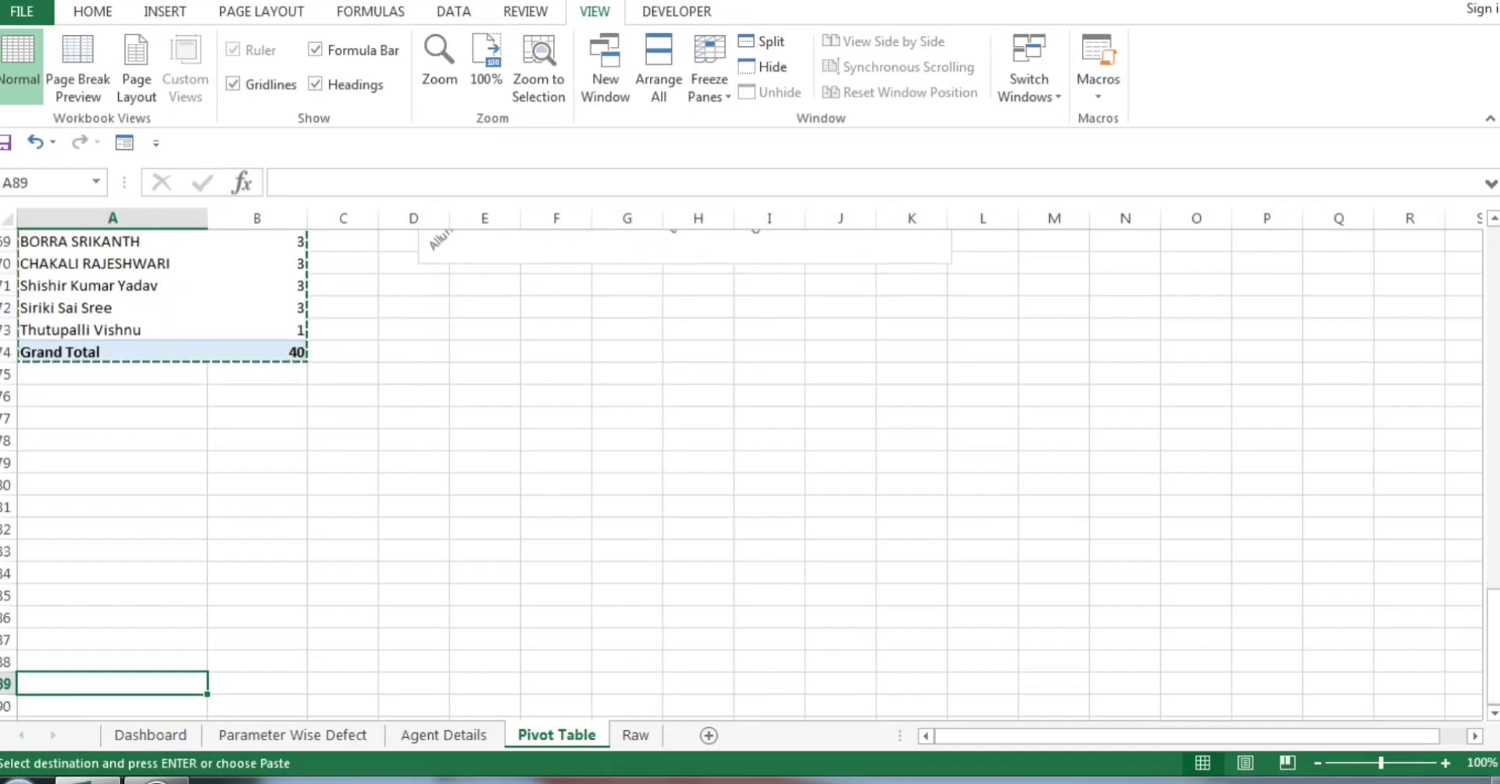
key("Up")
key("Up")
key("Up")
key("Up")
key("Up")
key("Down")
key("Down")
key("ctrl+v")
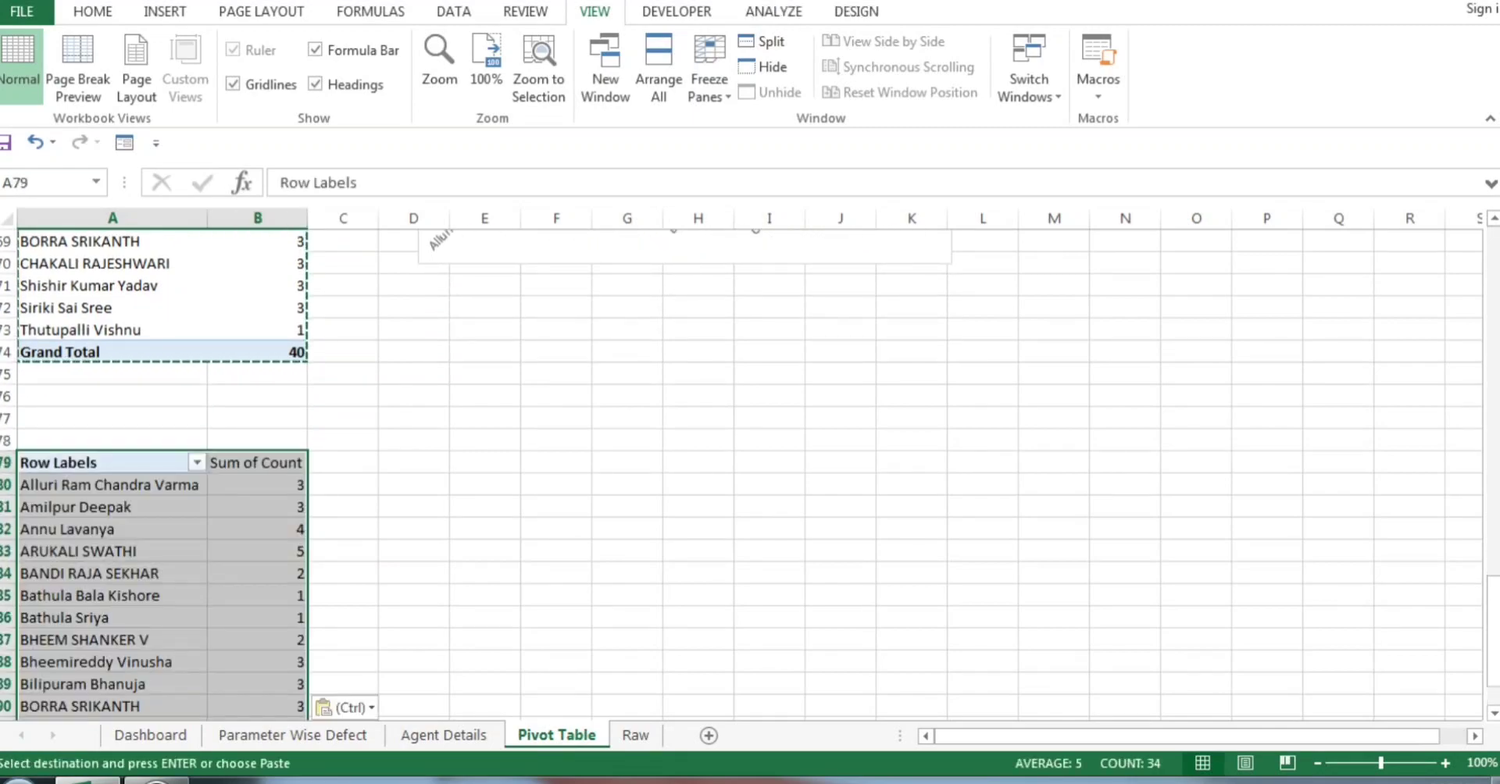
Replace Associate Name with Error Category as the row field of the copied pivot table at A79
left_click(113, 529)
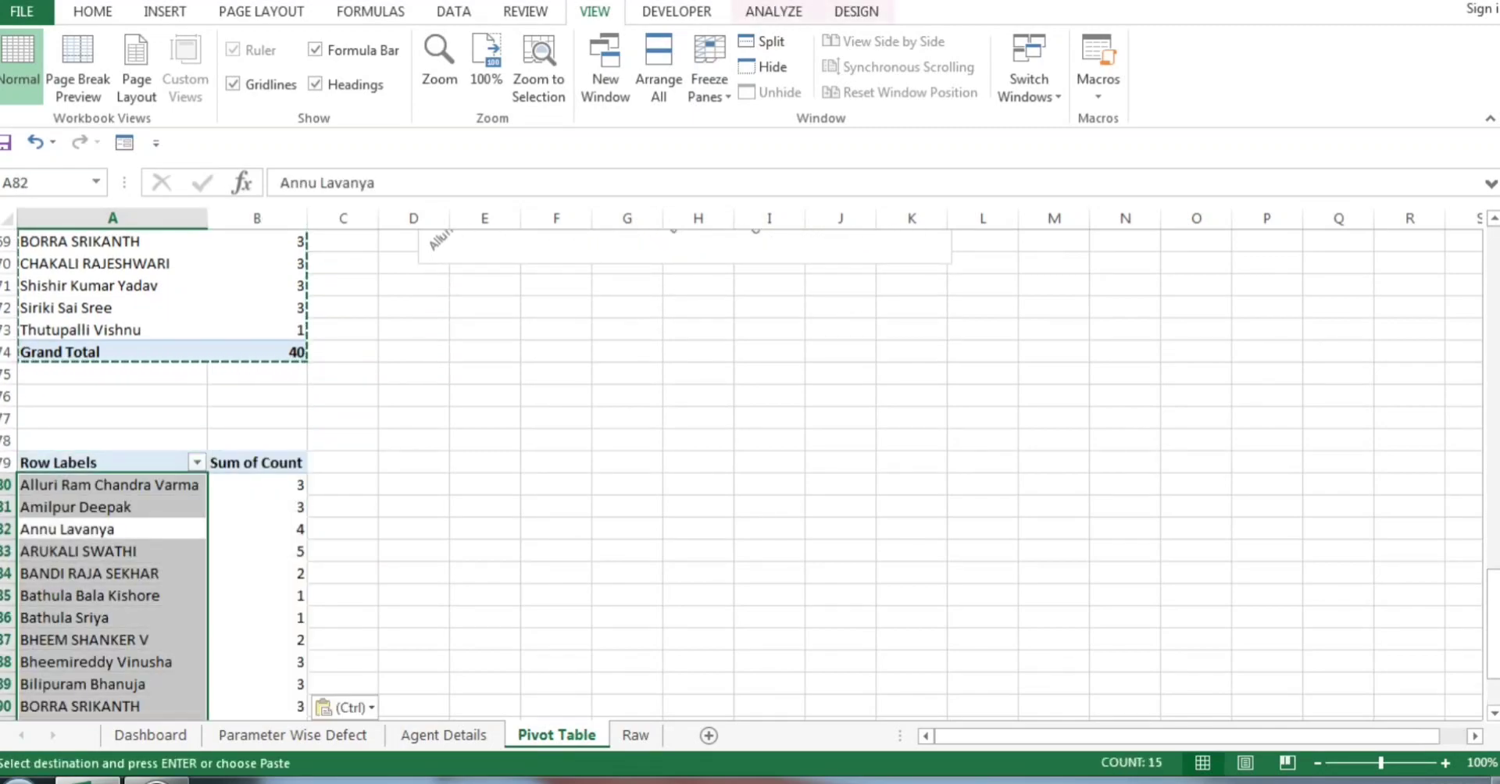
right_click(105, 512)
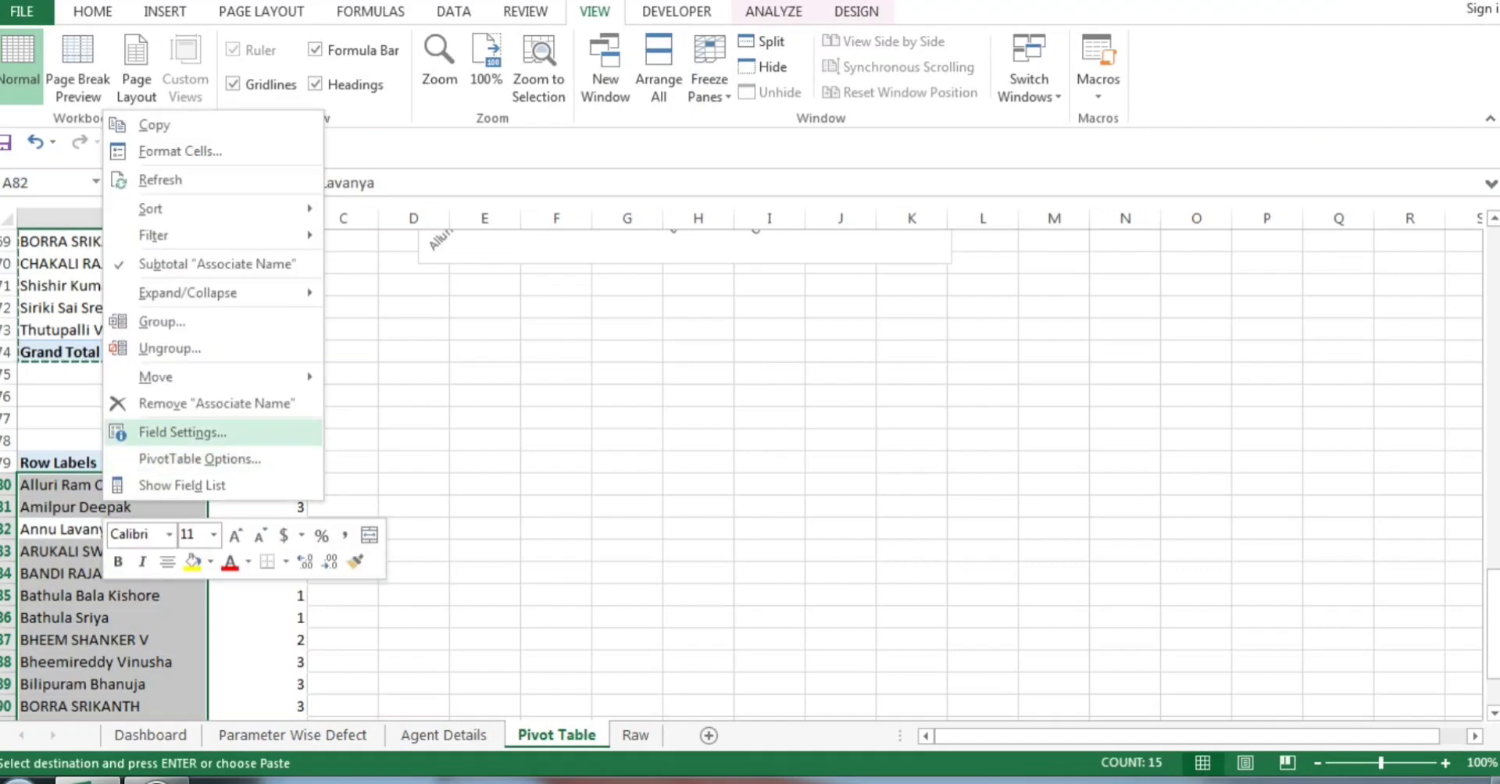
left_click(182, 485)
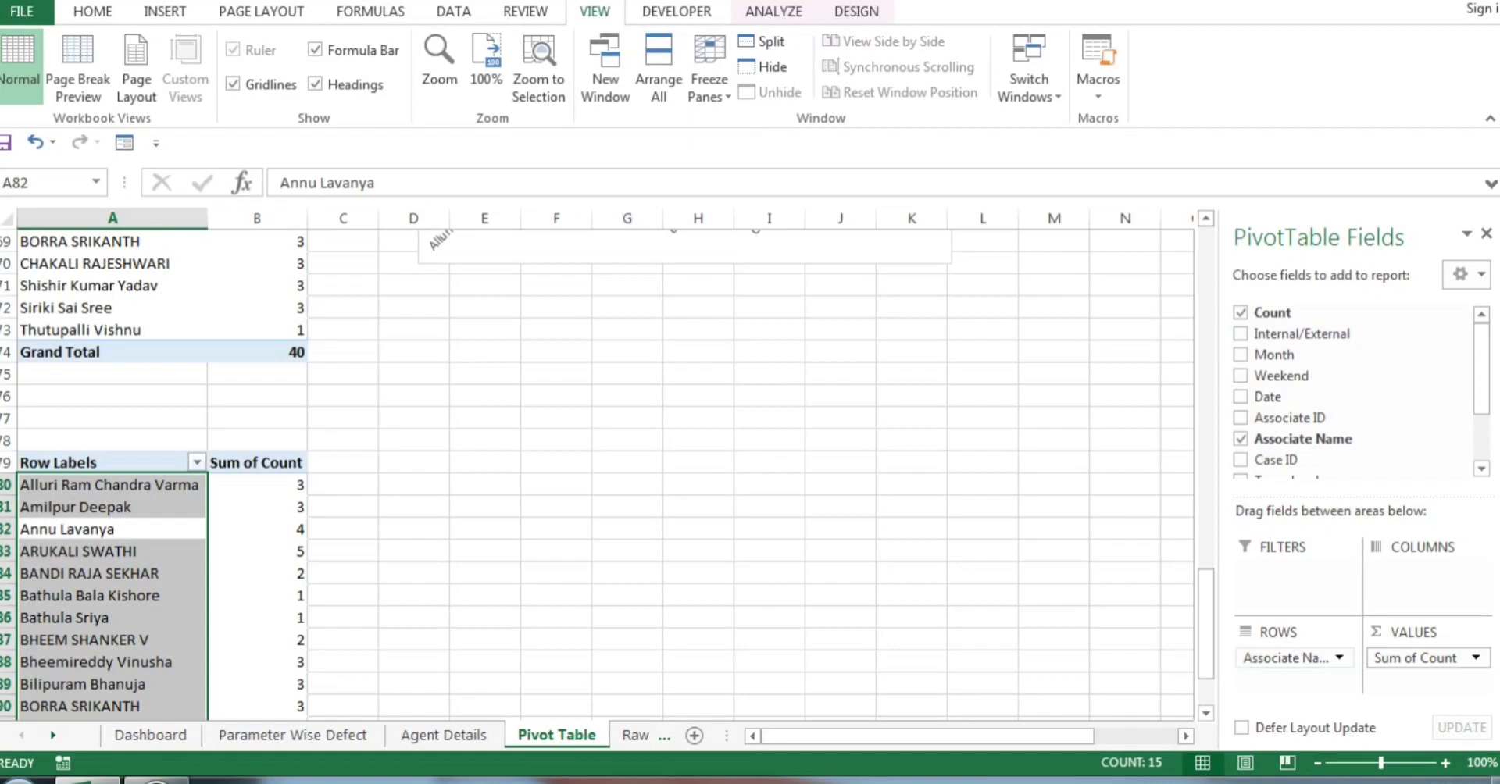
left_click(1240, 438)
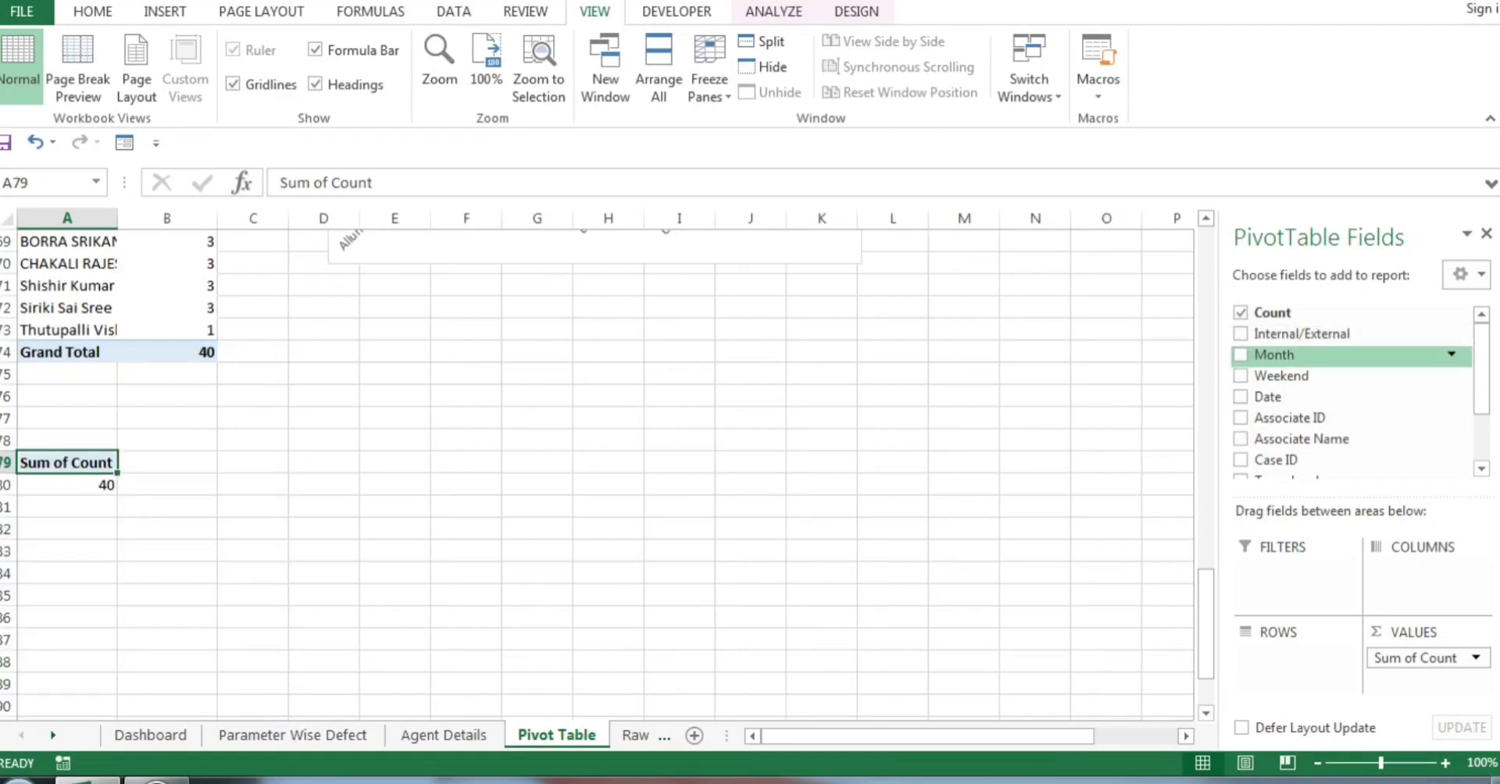
scroll(1289, 354, "down", 2)
scroll(1355, 391, "down", 1)
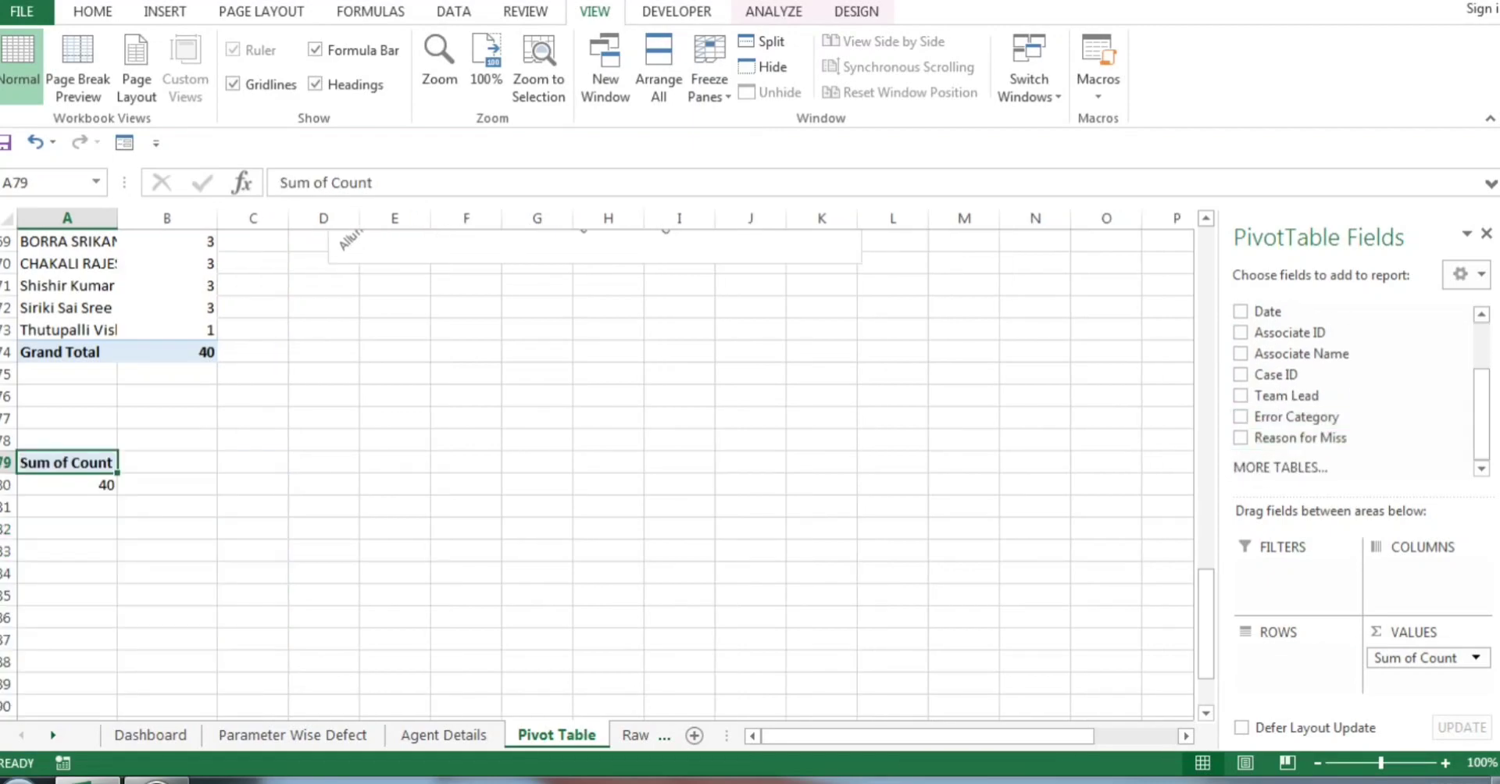
left_click(1241, 417)
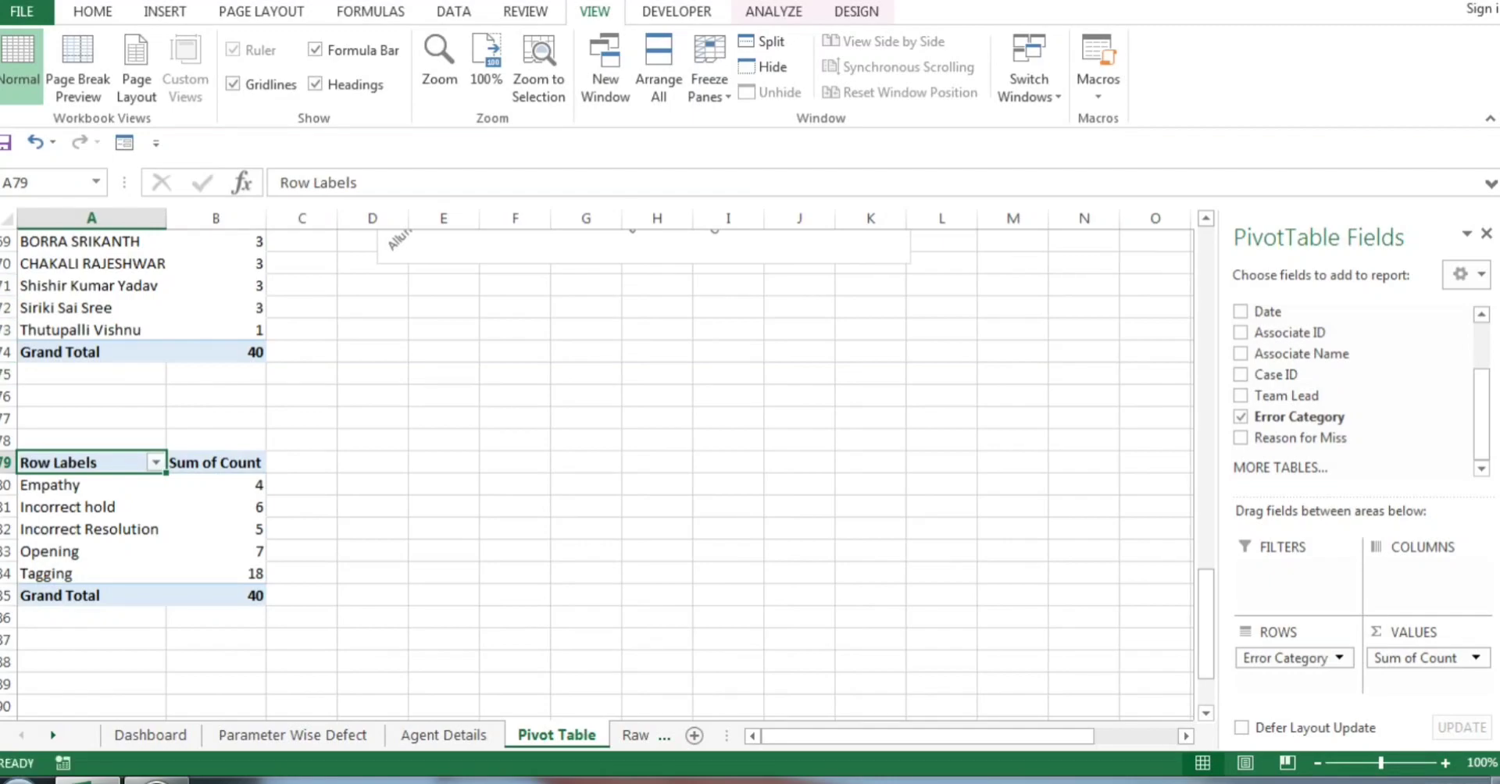
Insert a Clustered Column chart from the Error Category pivot table, range A79:B84
left_click_drag(78, 463, 234, 573)
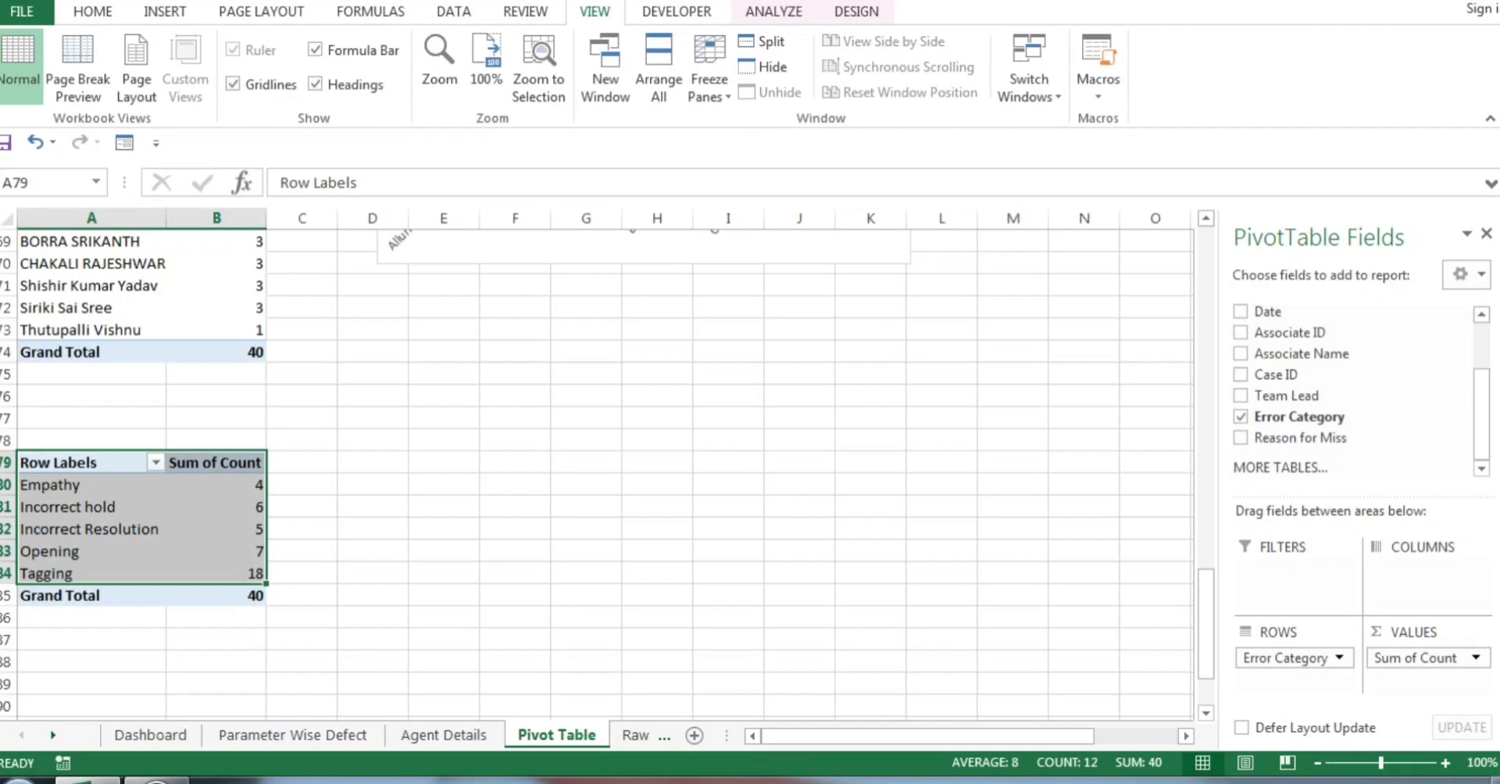
left_click(92, 11)
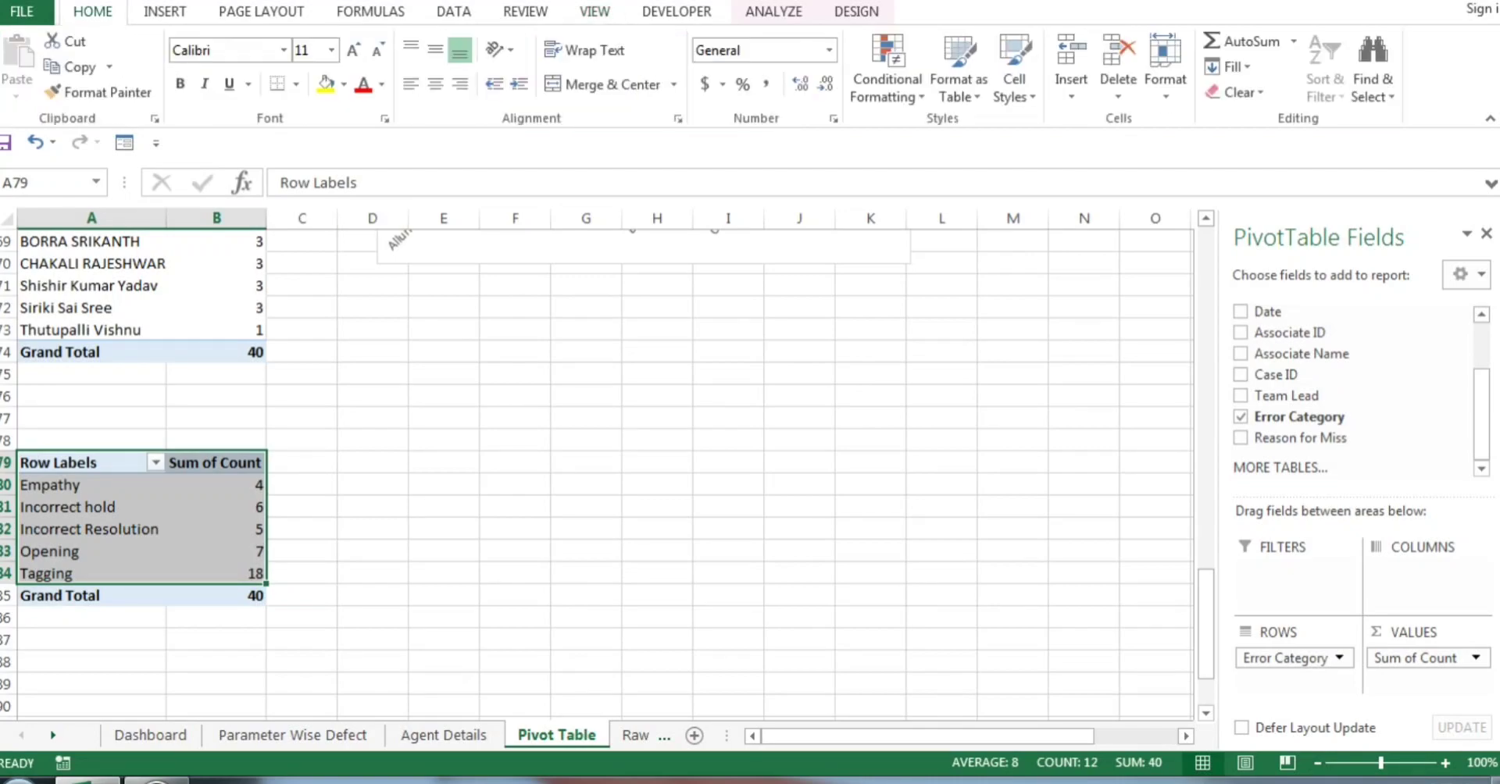
left_click(888, 86)
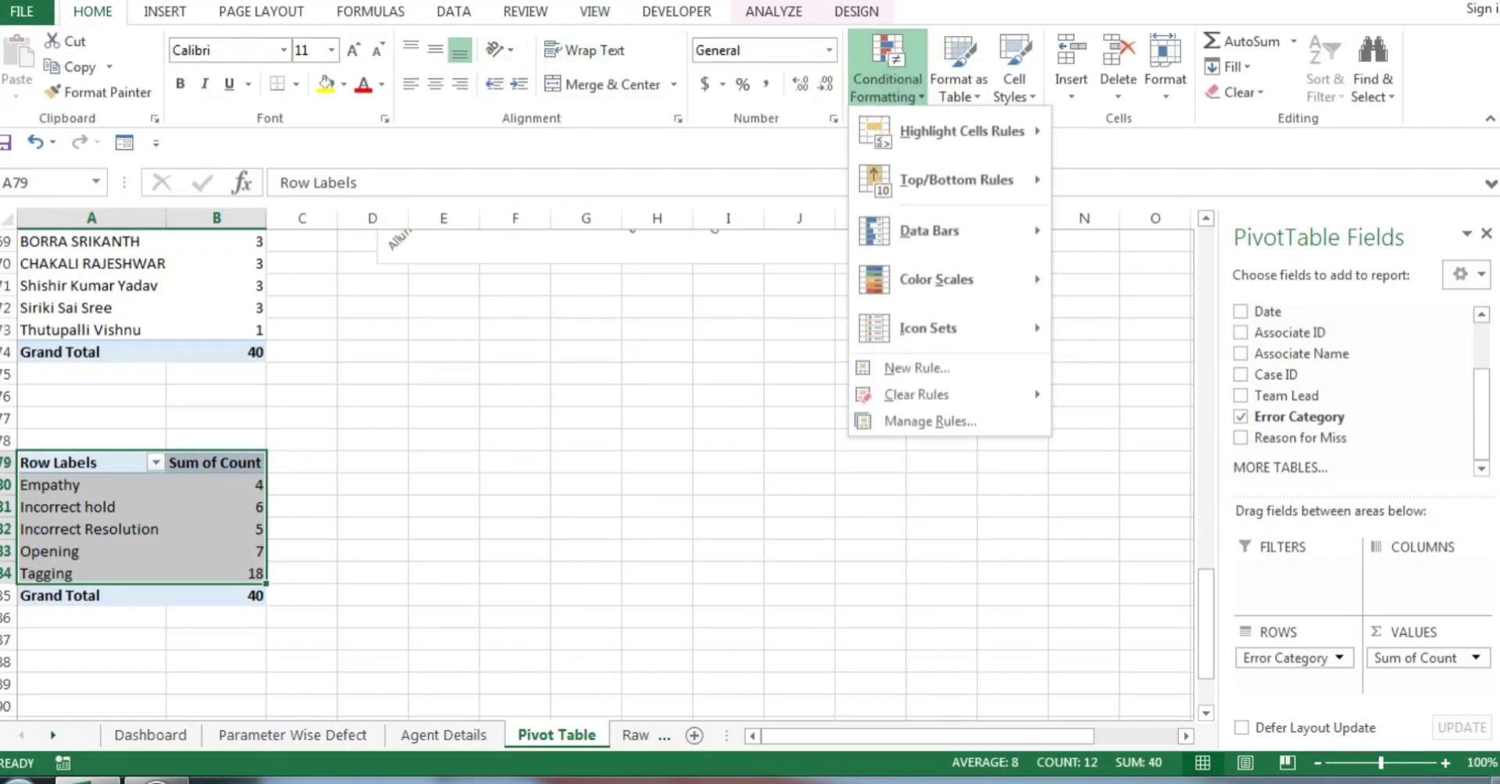
left_click(165, 11)
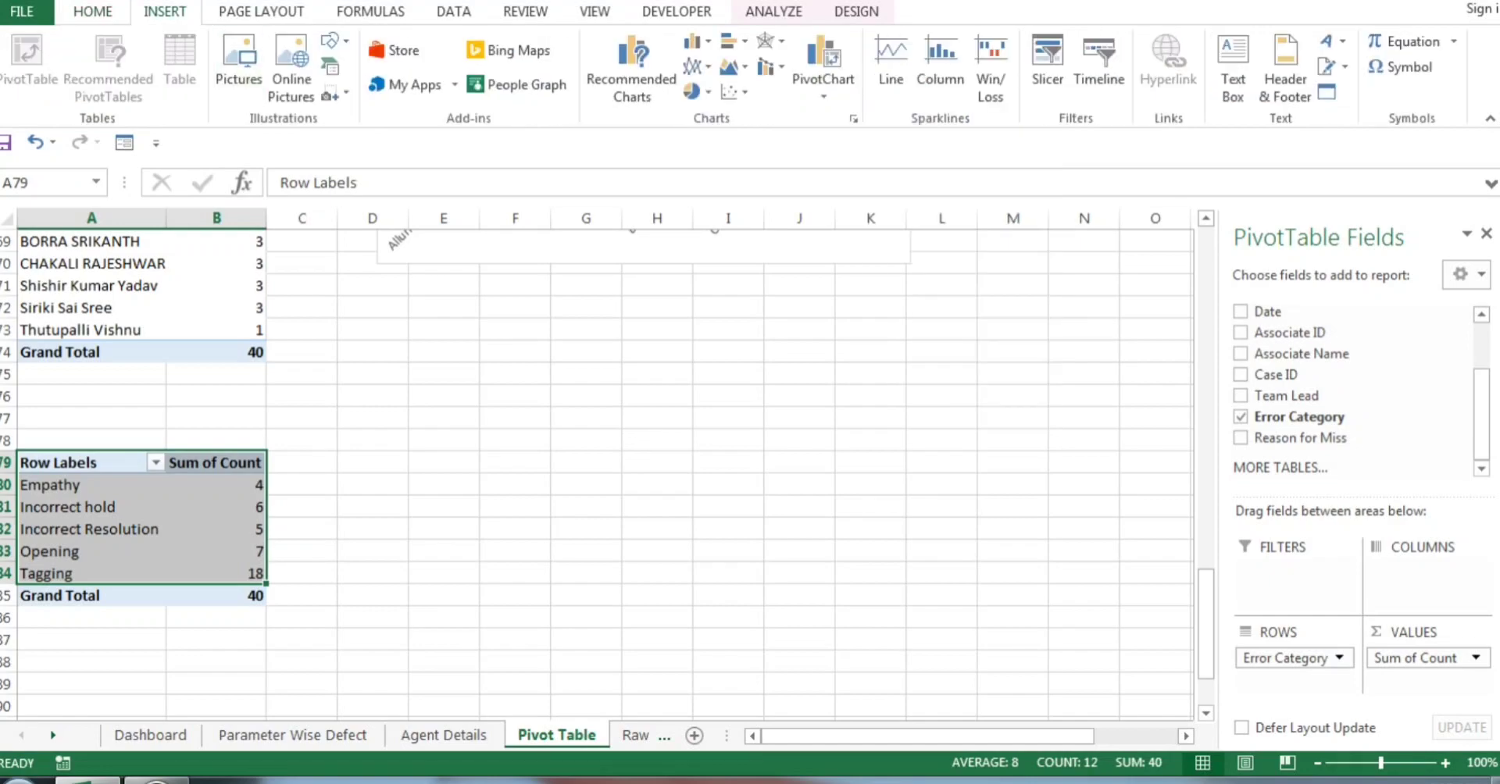
left_click(631, 79)
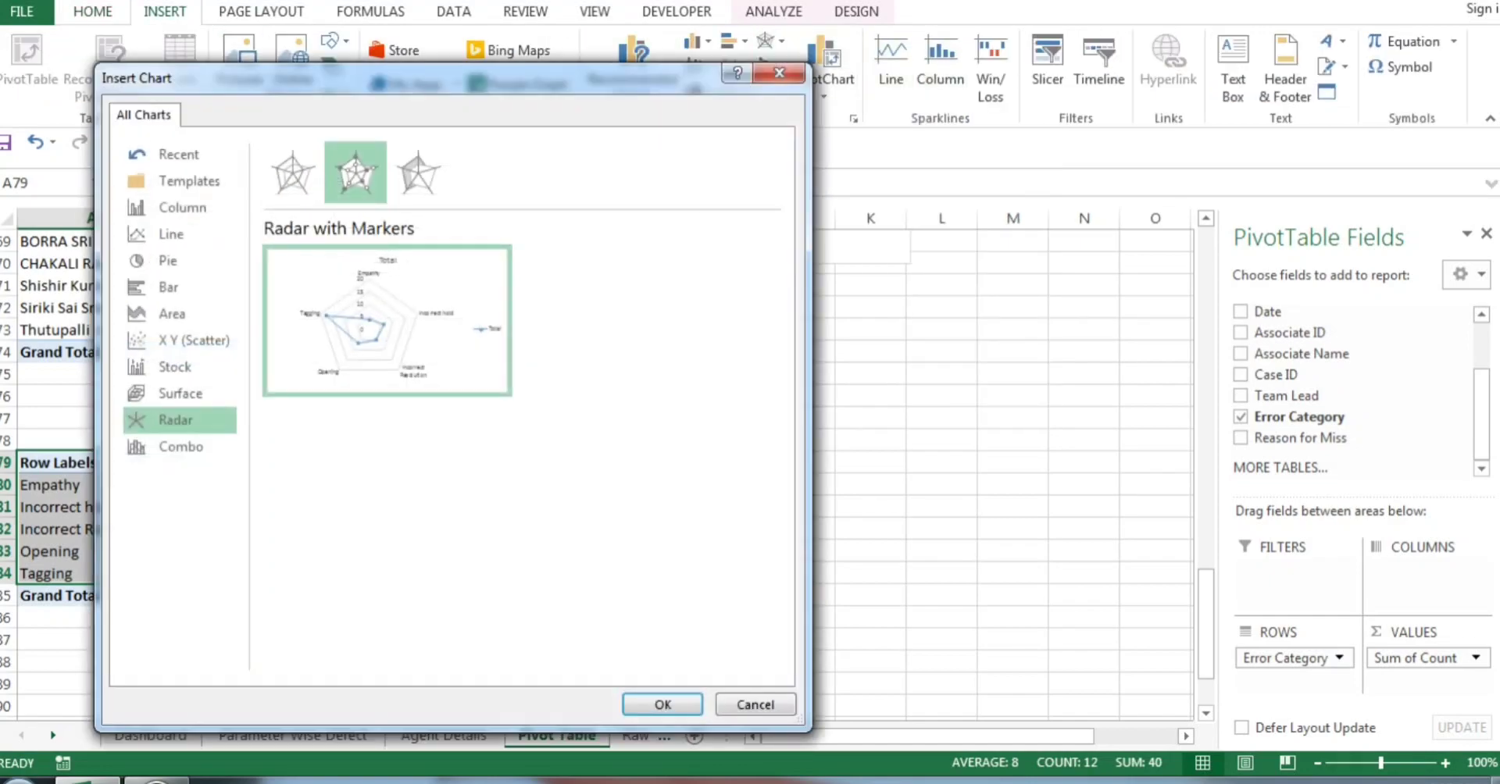
left_click(180, 181)
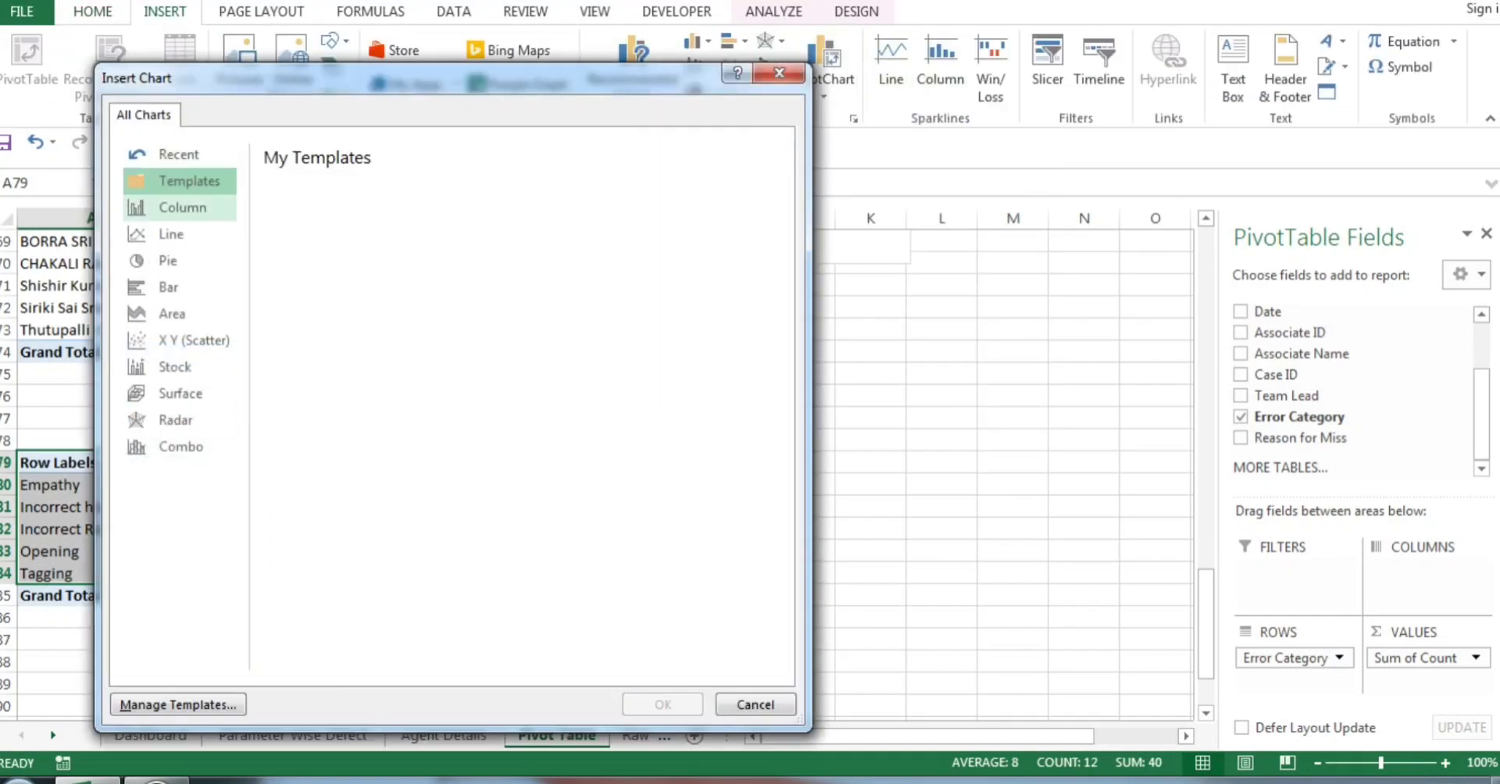
left_click(178, 154)
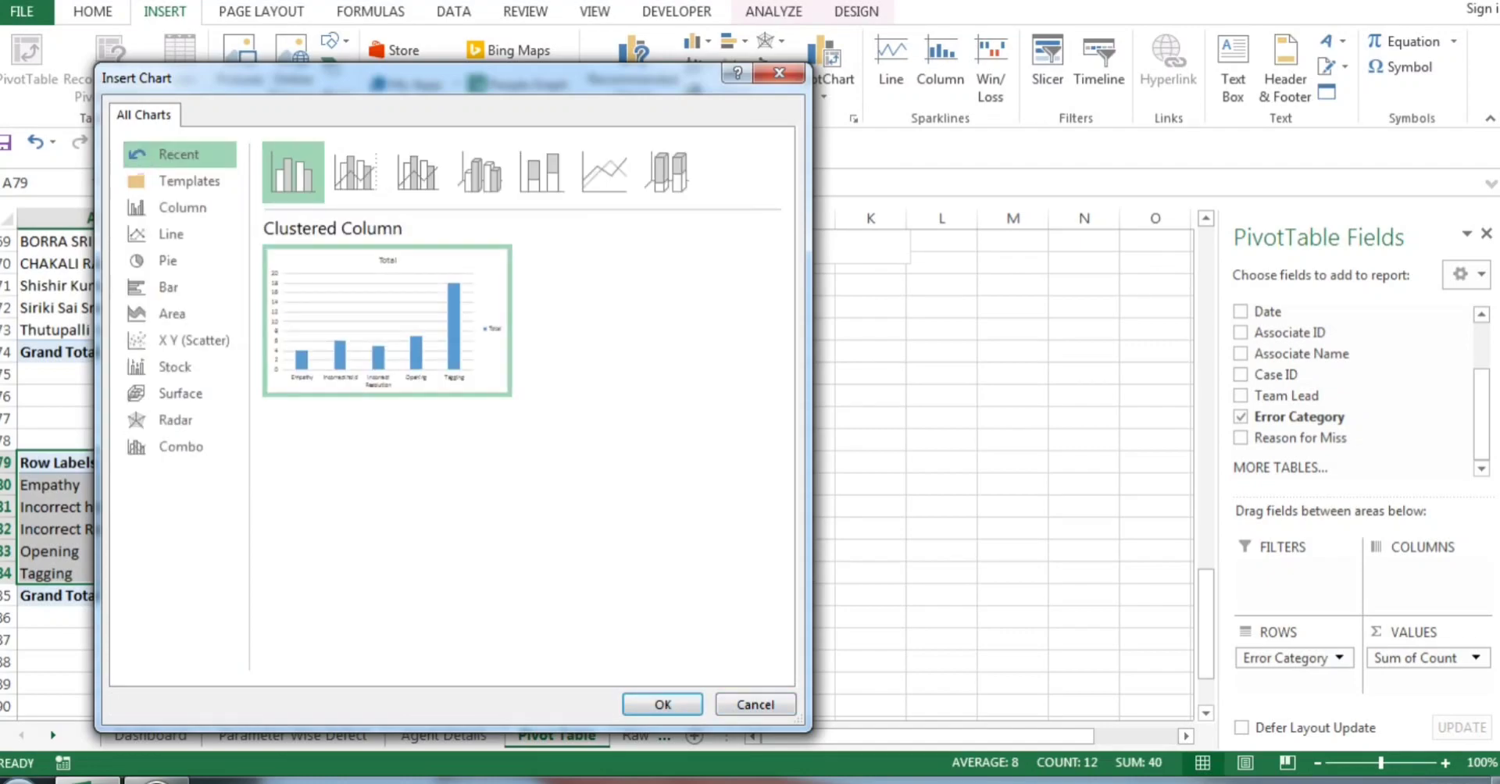
left_click(663, 705)
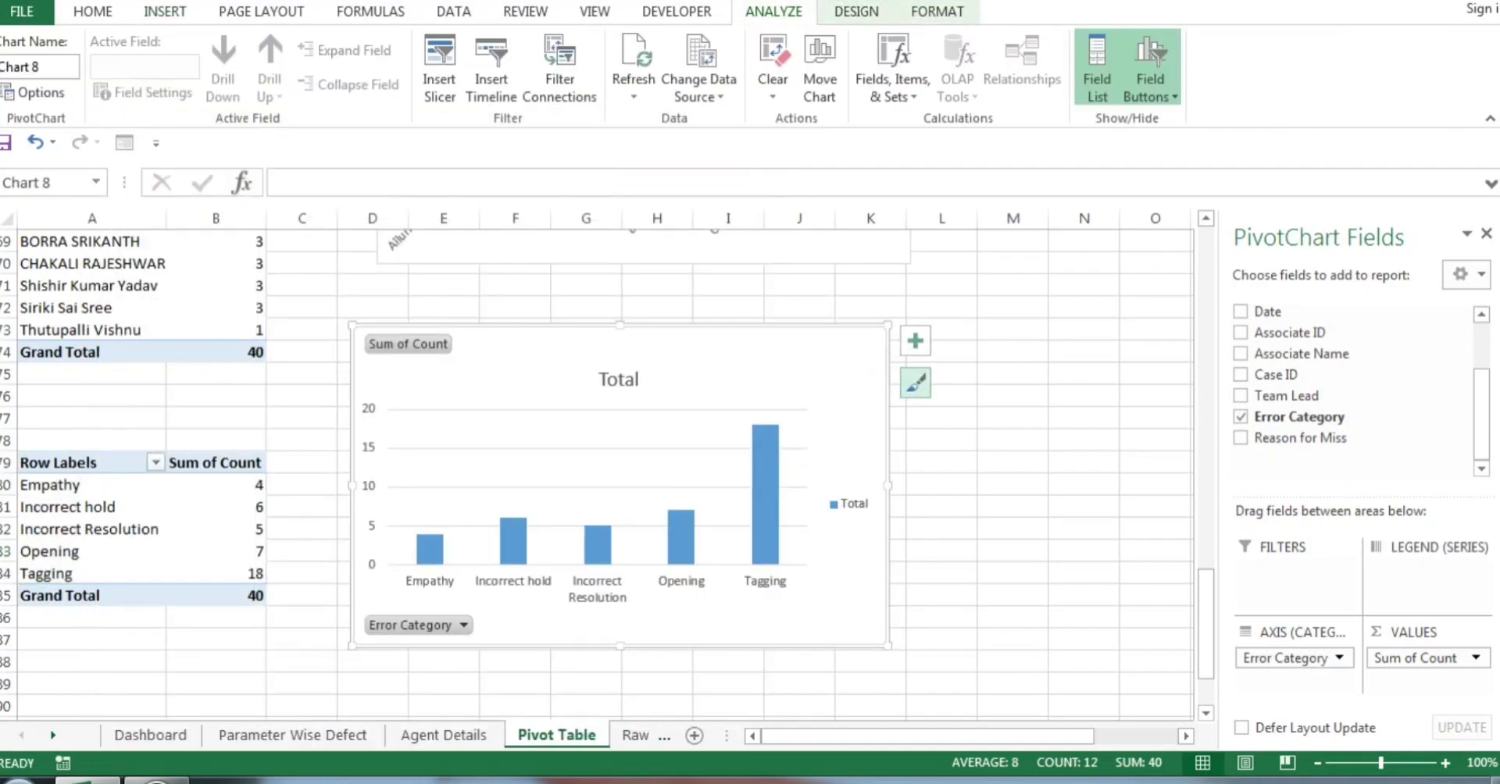
Apply the last chart style in the gallery, with gradient blue columns, to the new Error Category chart
left_click(916, 383)
scroll(1066, 571, "down", 5)
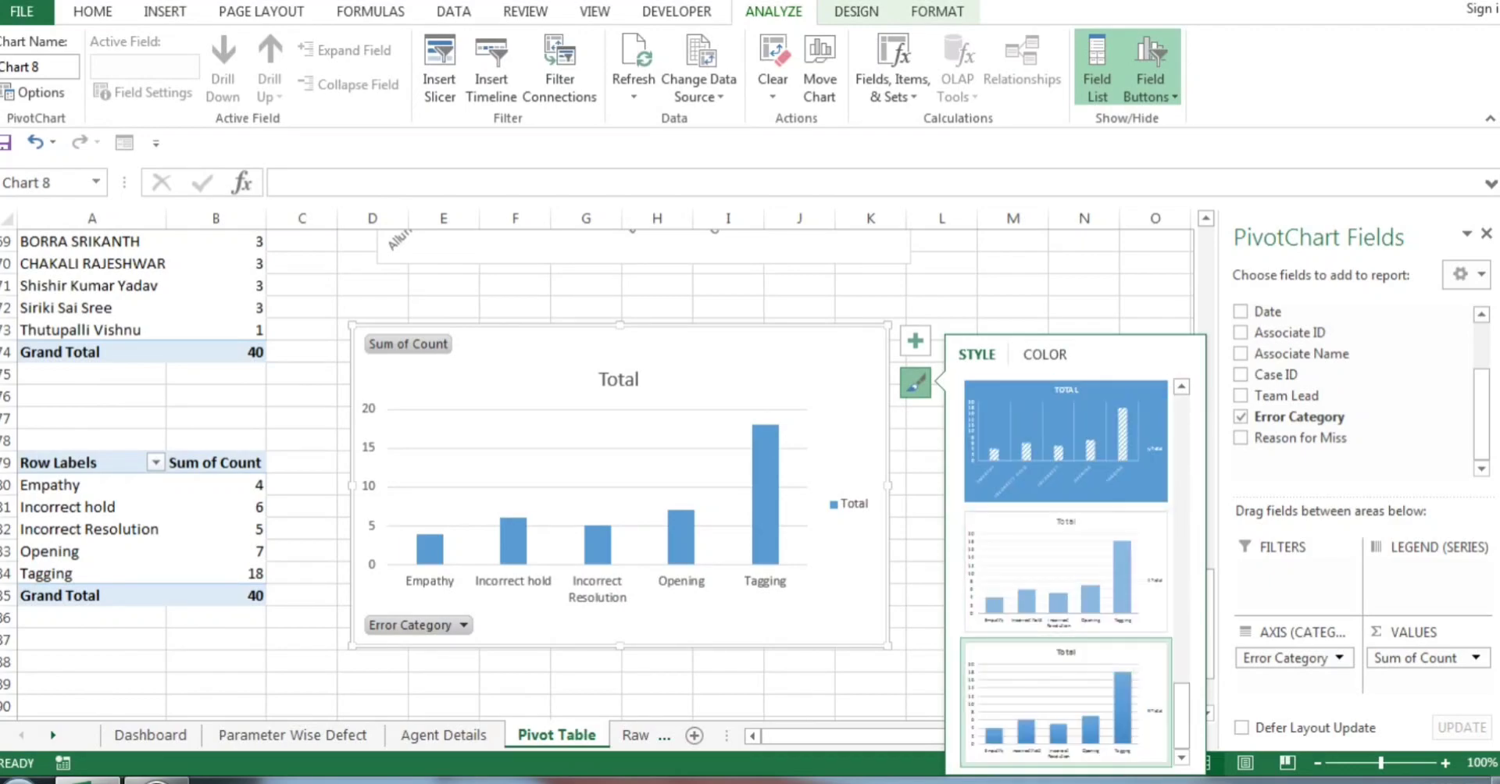
left_click(1067, 703)
Show data labels on the Error Category chart and remove its gridlines and all field buttons
left_click(916, 340)
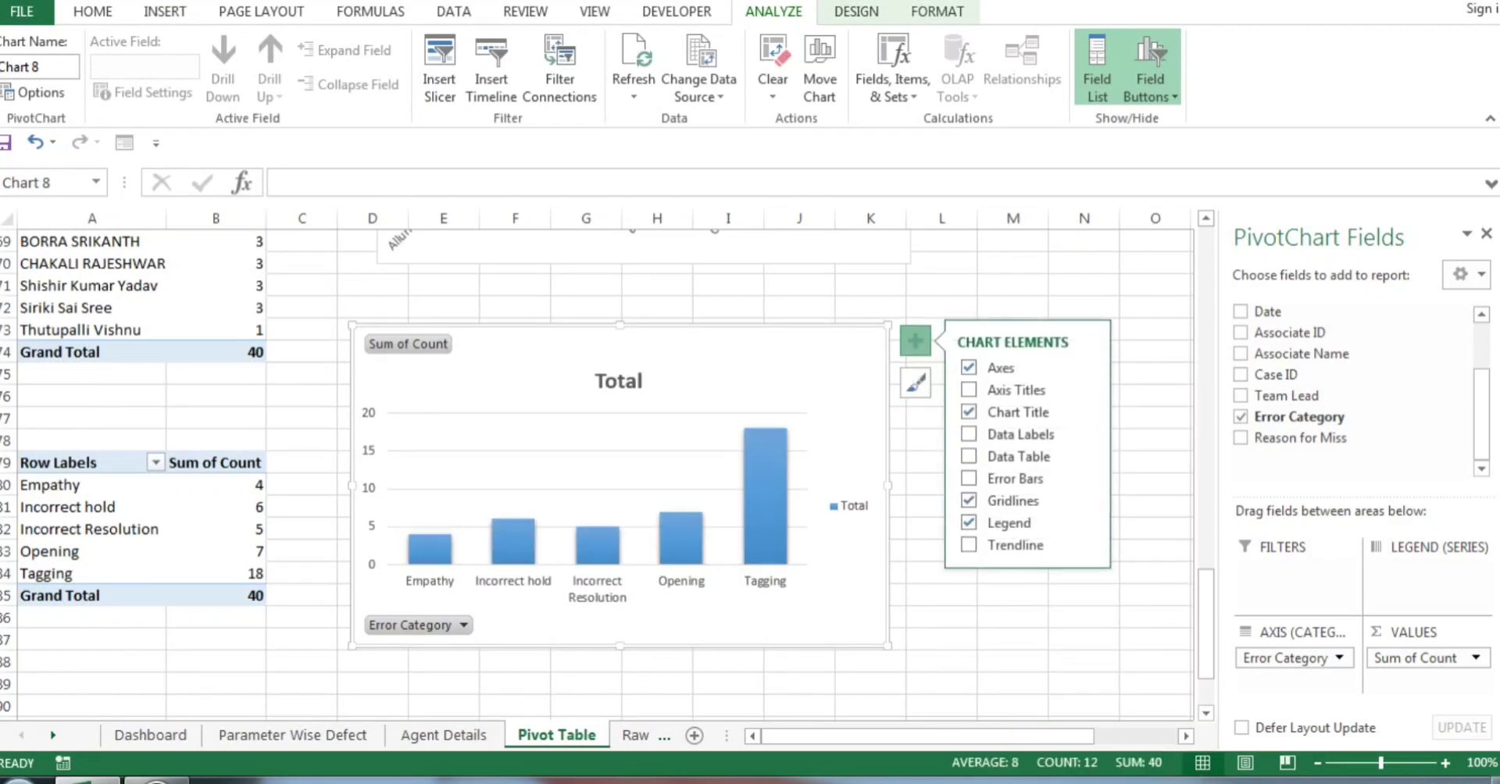
left_click(969, 435)
left_click(969, 501)
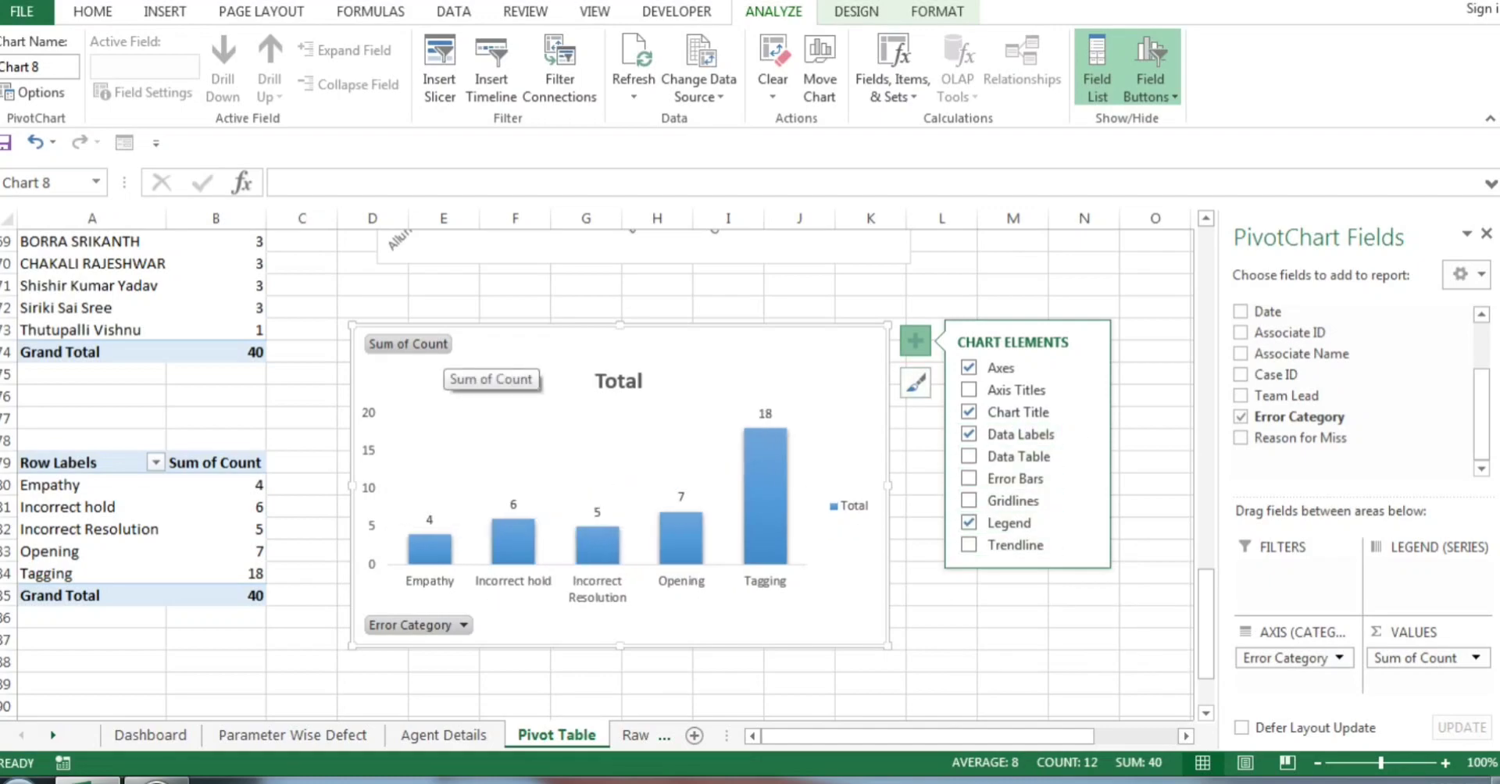
right_click(440, 347)
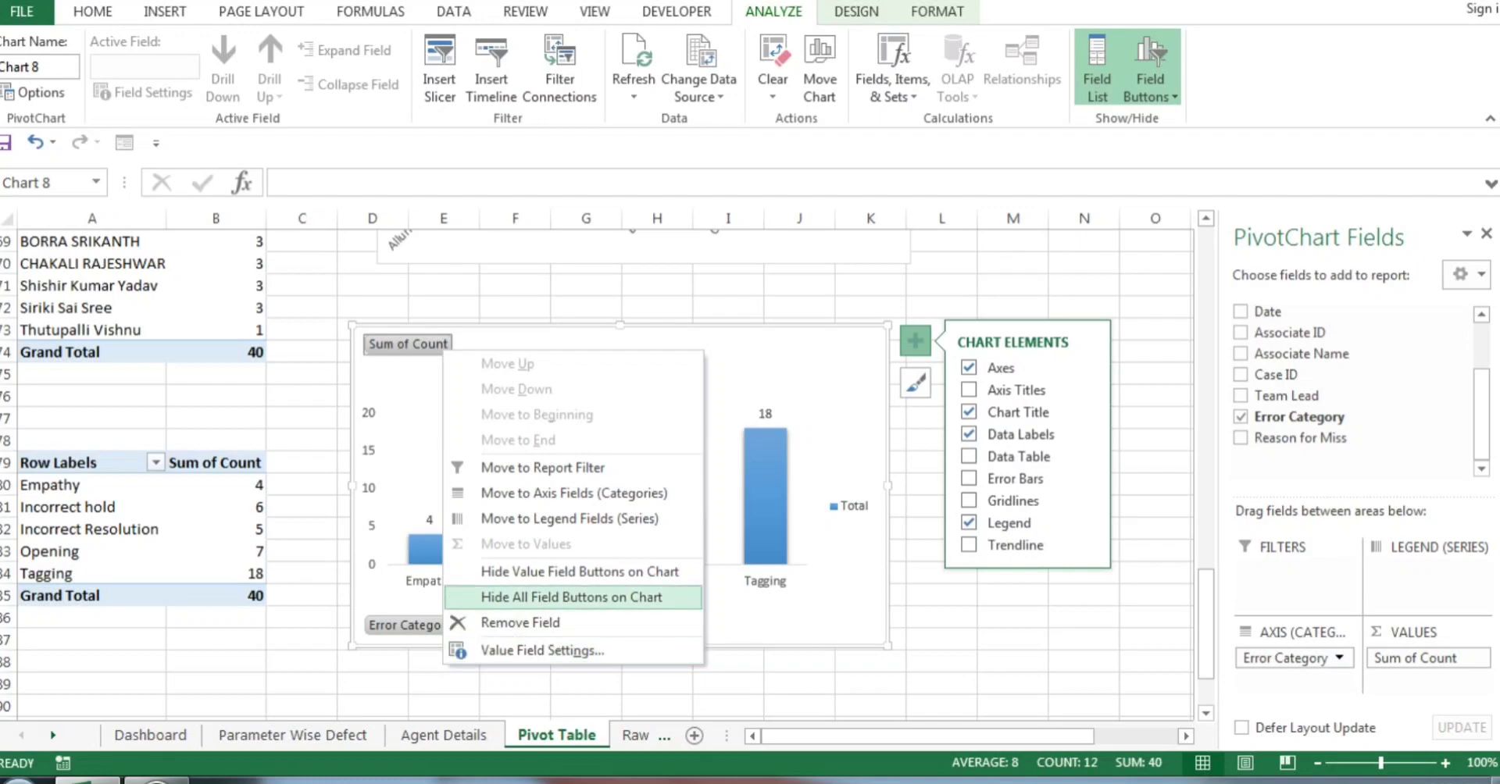
left_click(571, 596)
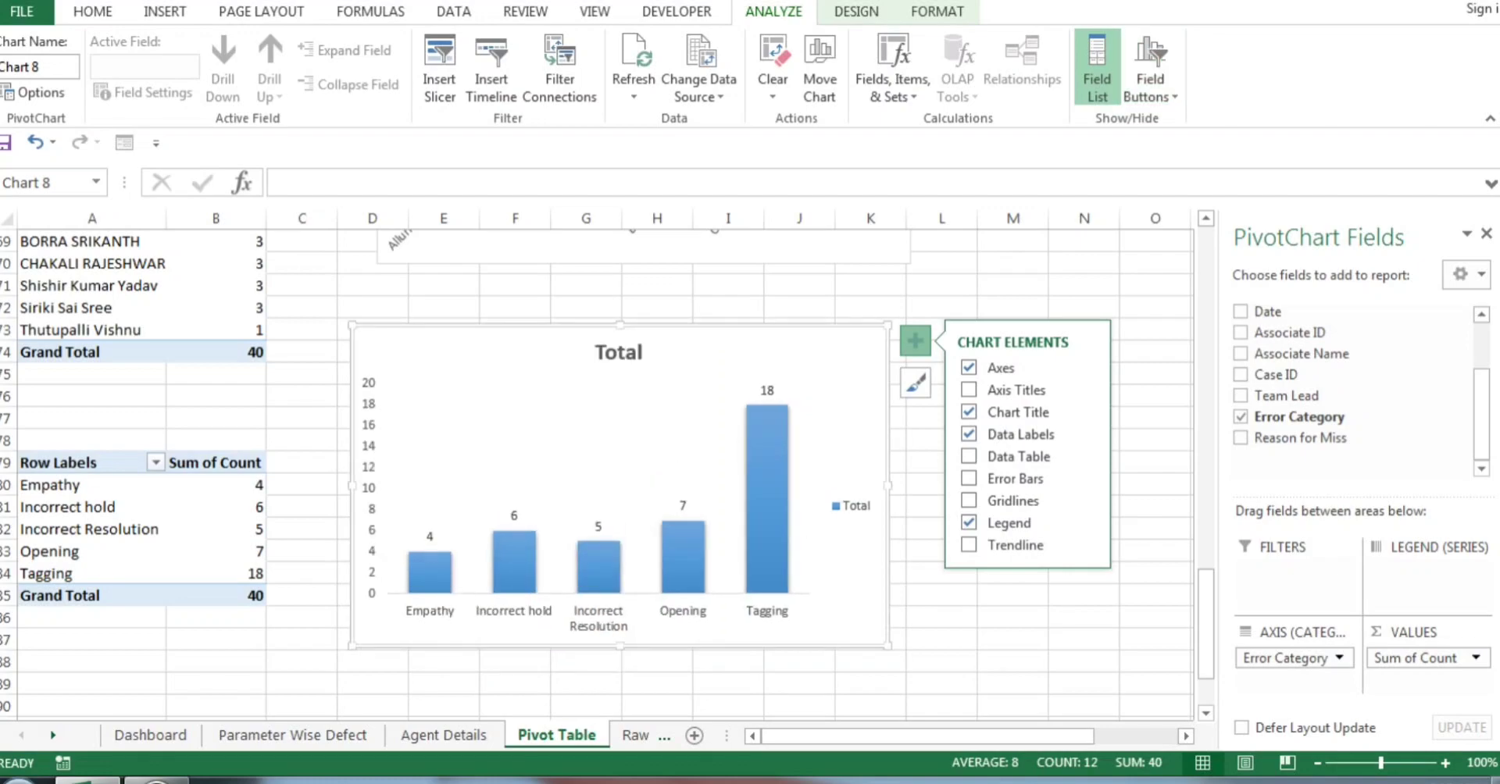
Change the Error Category chart's title to "Parameter Wise Details"
left_click(619, 352)
type("Param")
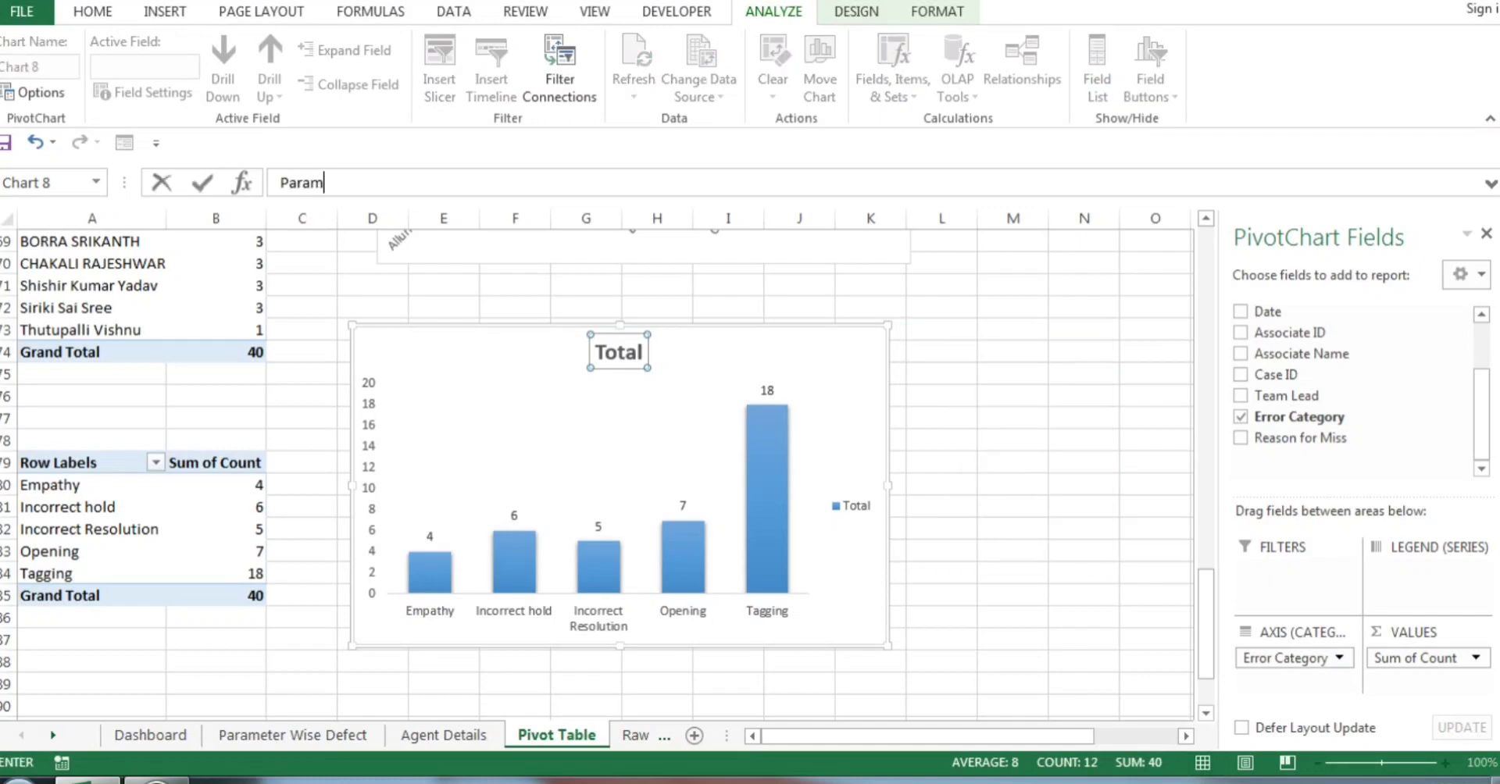
type("eter Wise Deta")
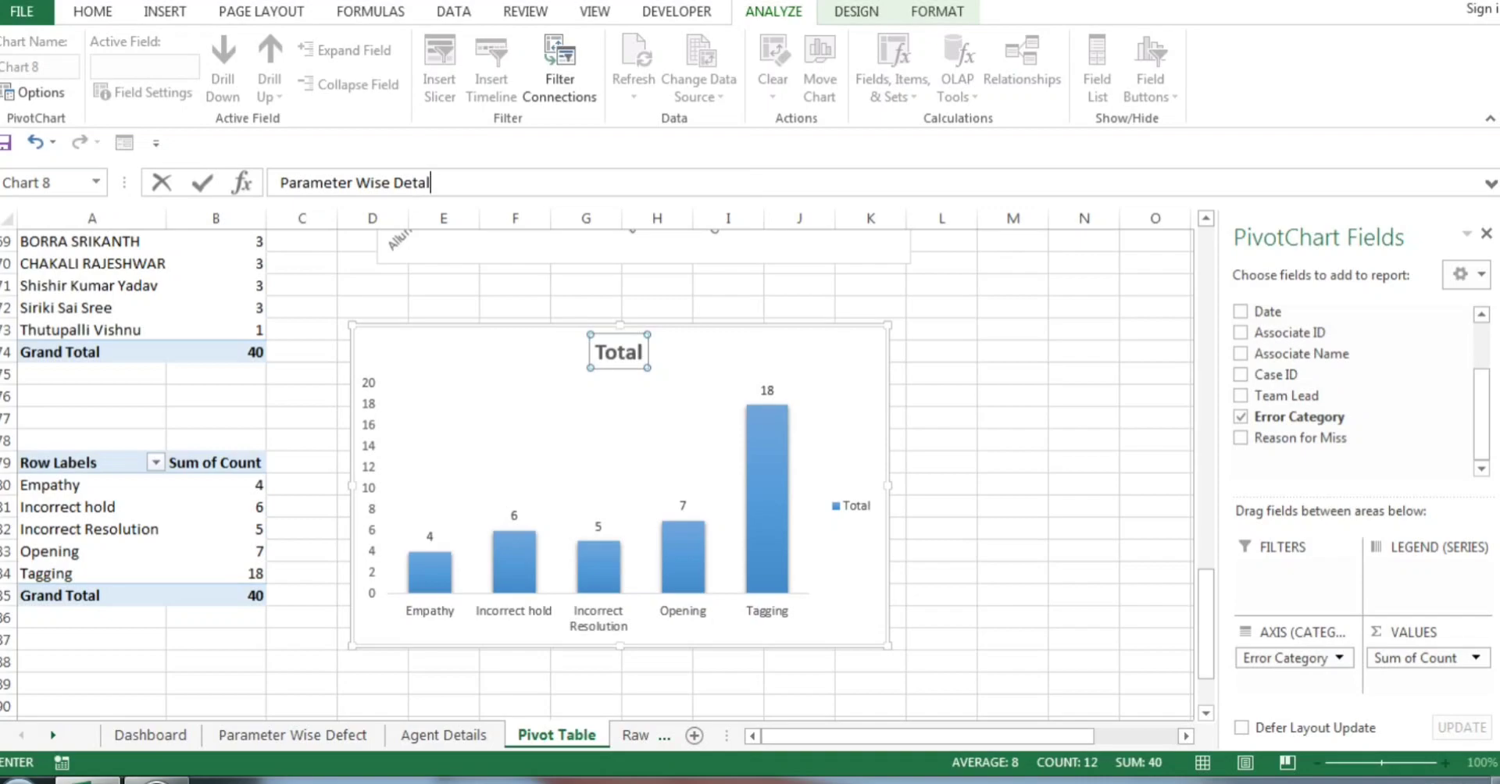
type("ils")
key("BackSpace")
key("BackSpace")
key("BackSpace")
type("ils")
key("Return")
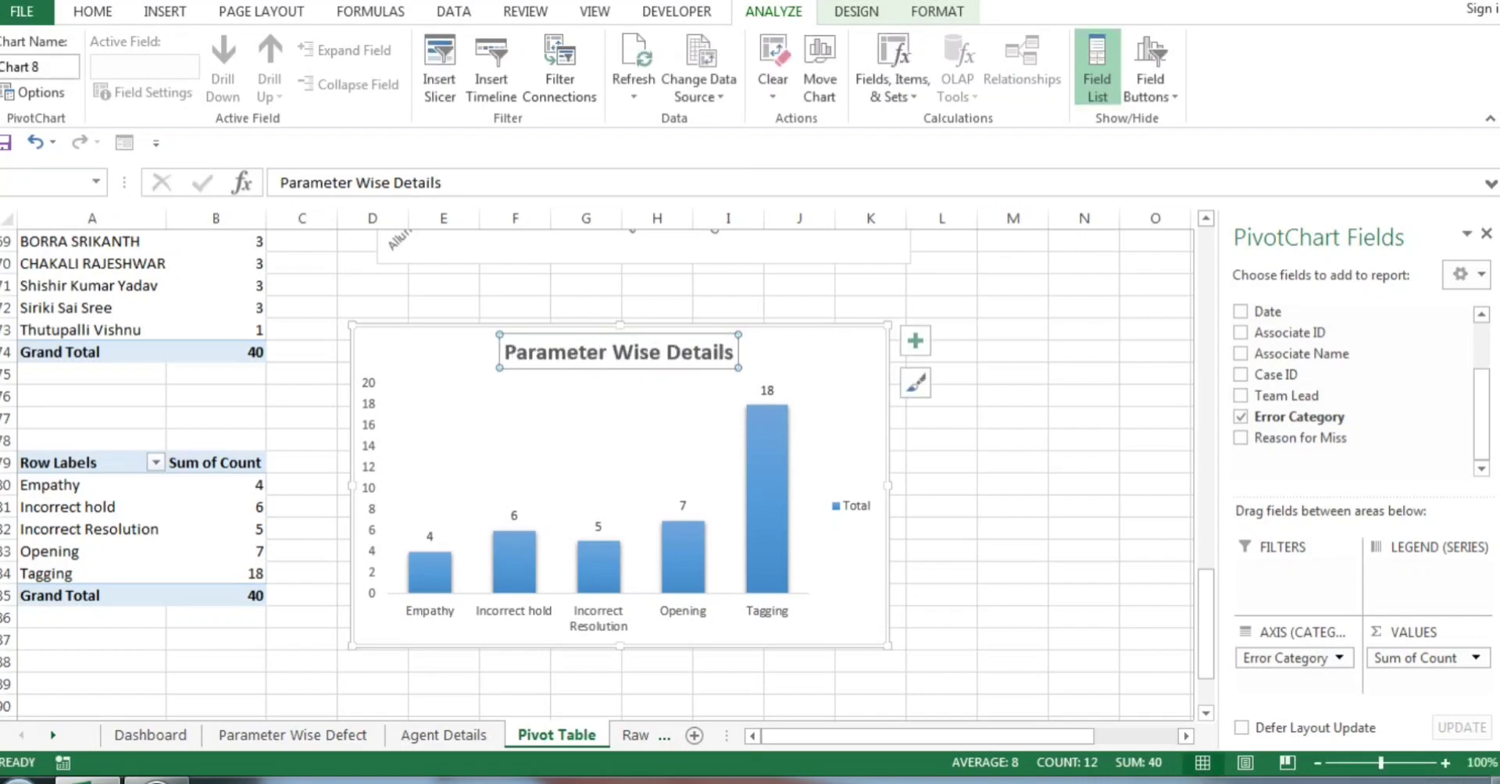
Copy the chart to the Parameter Wise Defect sheet, place it below the buttons from about column C, row 9, and widen it to about column R
left_click(345, 329)
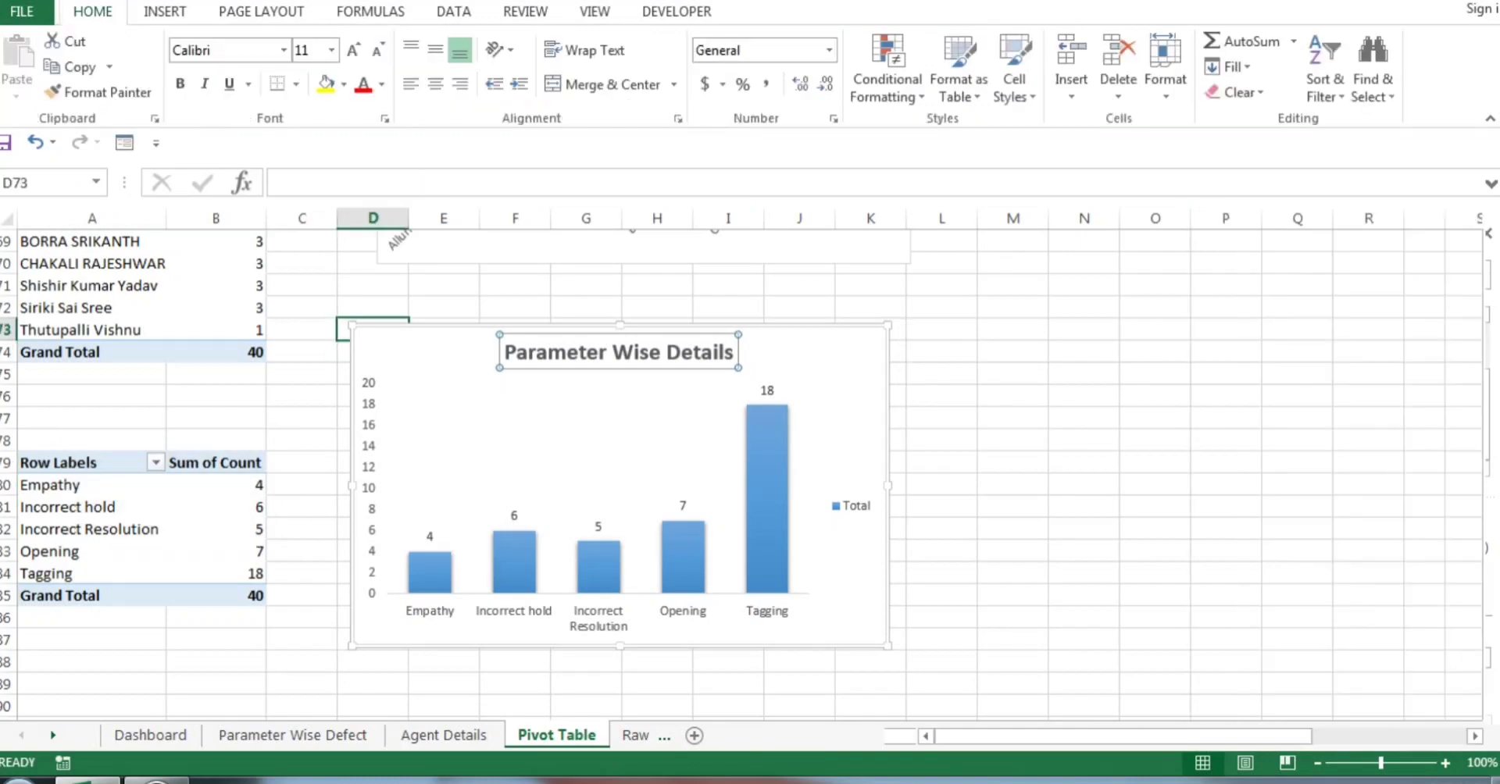
left_click(375, 342)
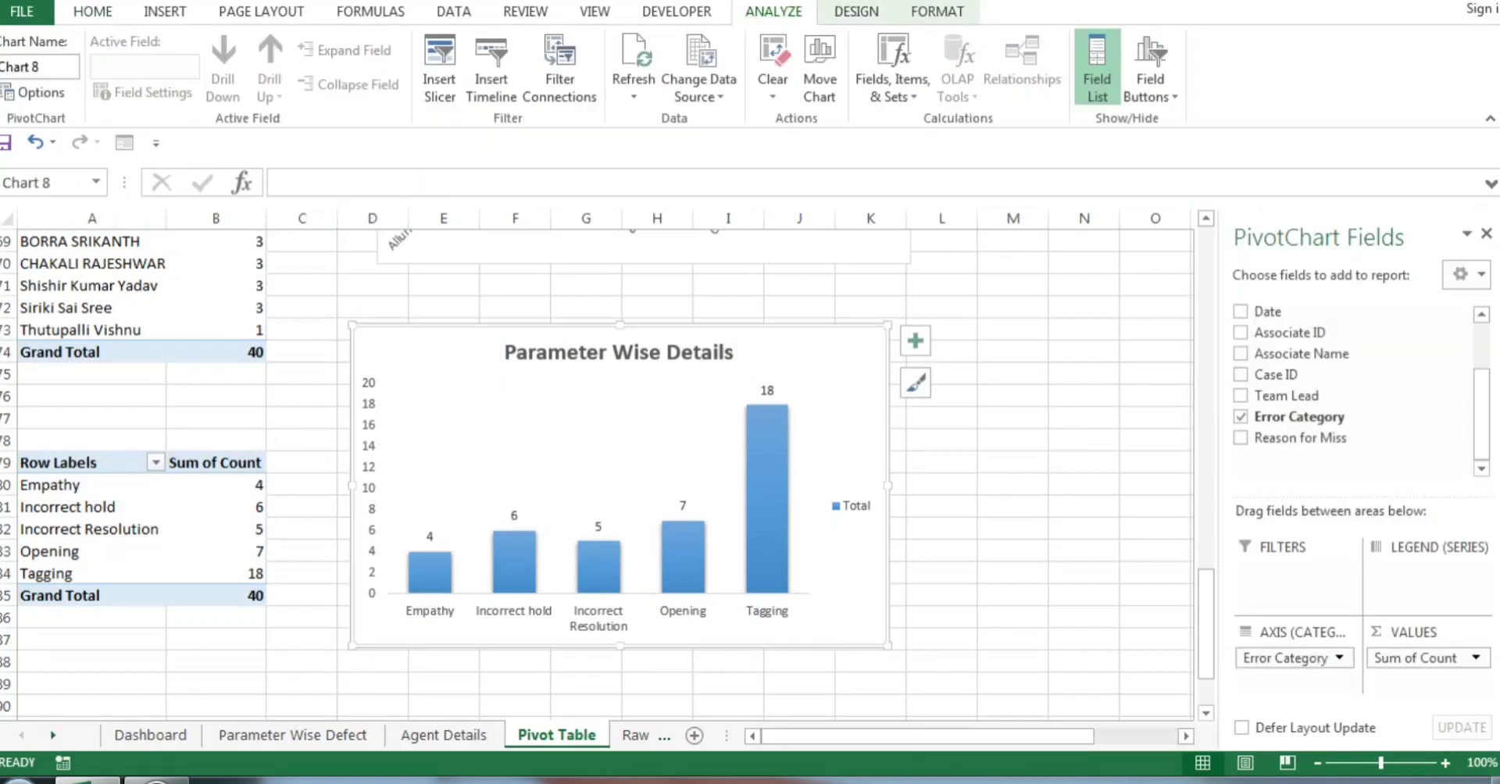
left_click(293, 735)
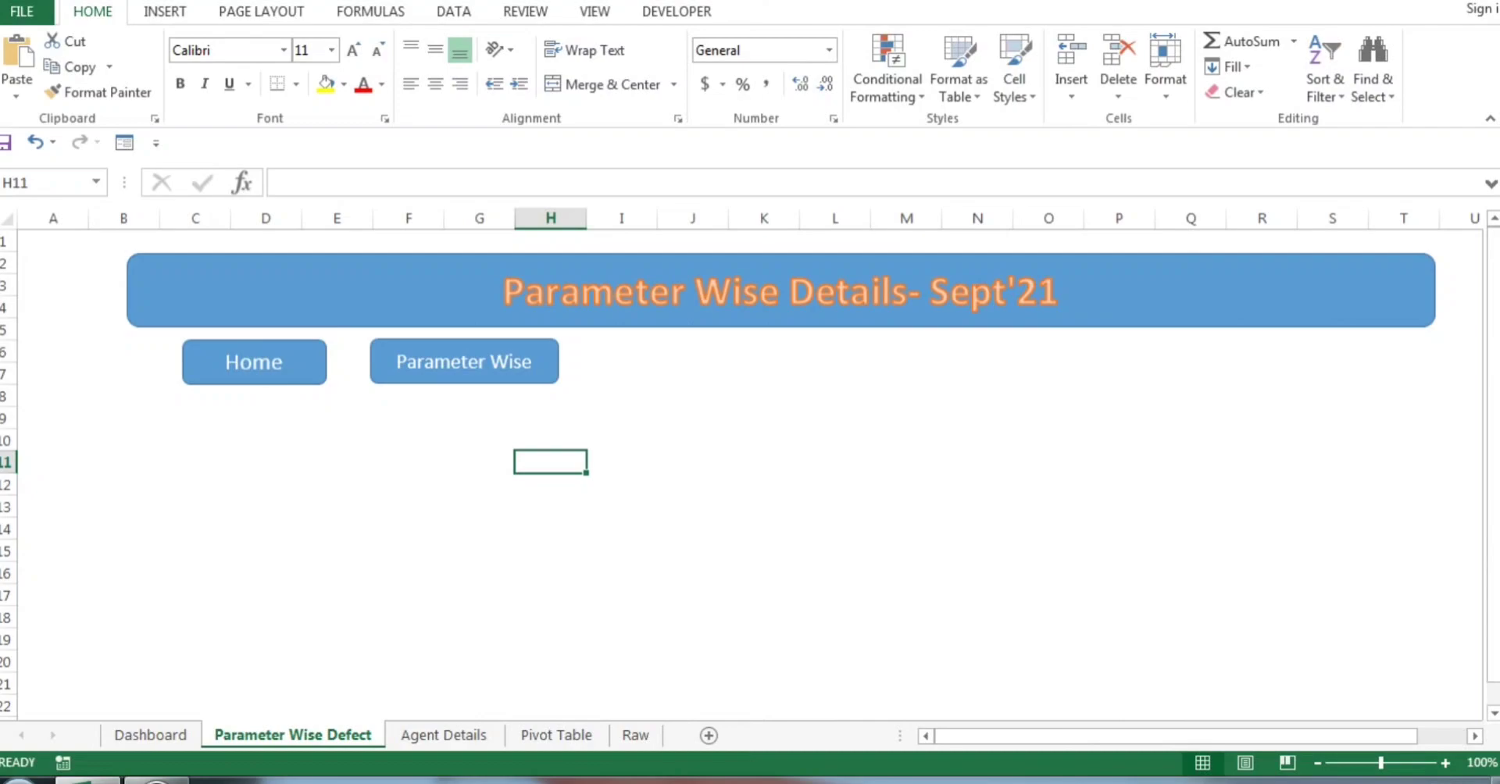
key("ctrl+v")
left_click_drag(586, 472, 260, 435)
left_click_drag(723, 573, 999, 574)
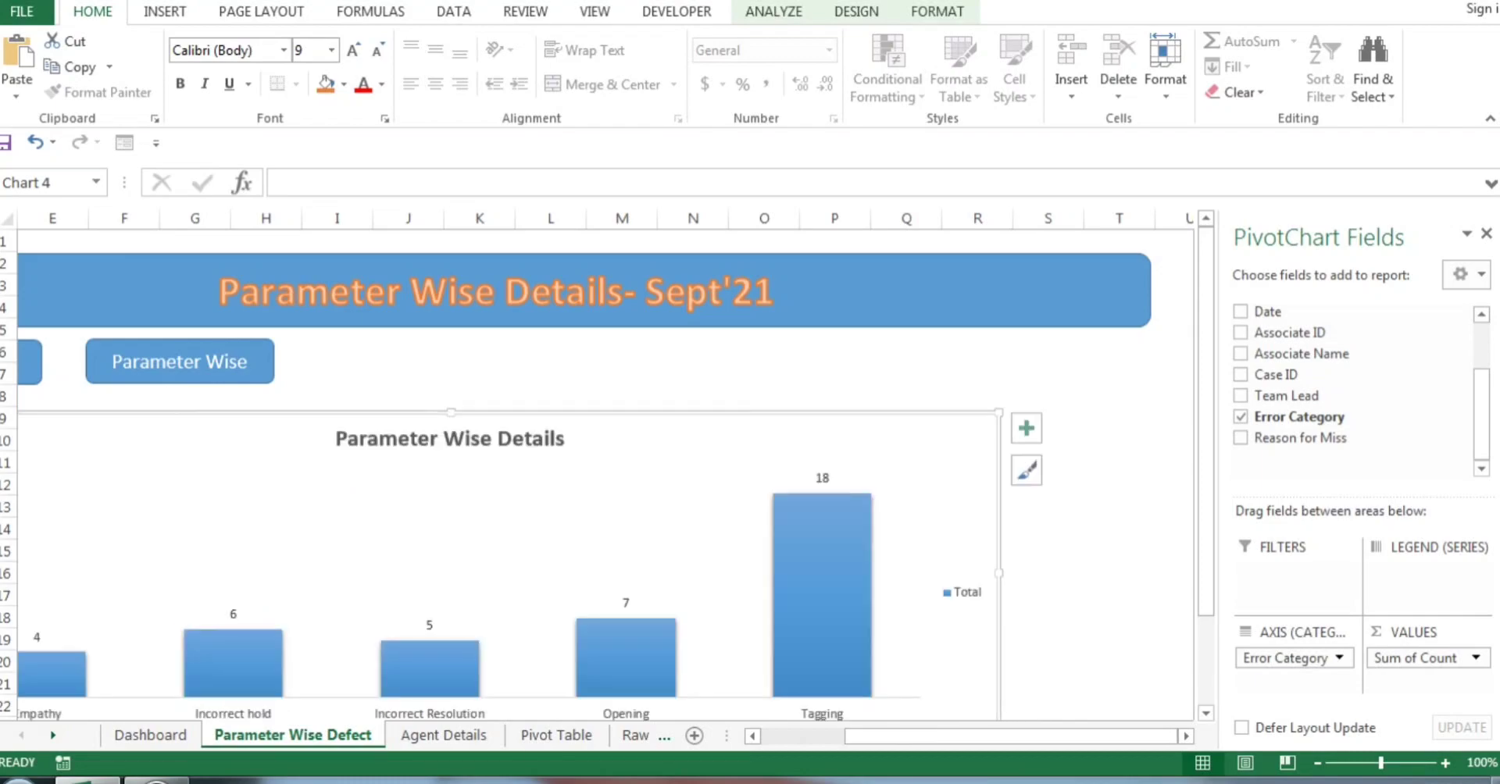
left_click(1486, 232)
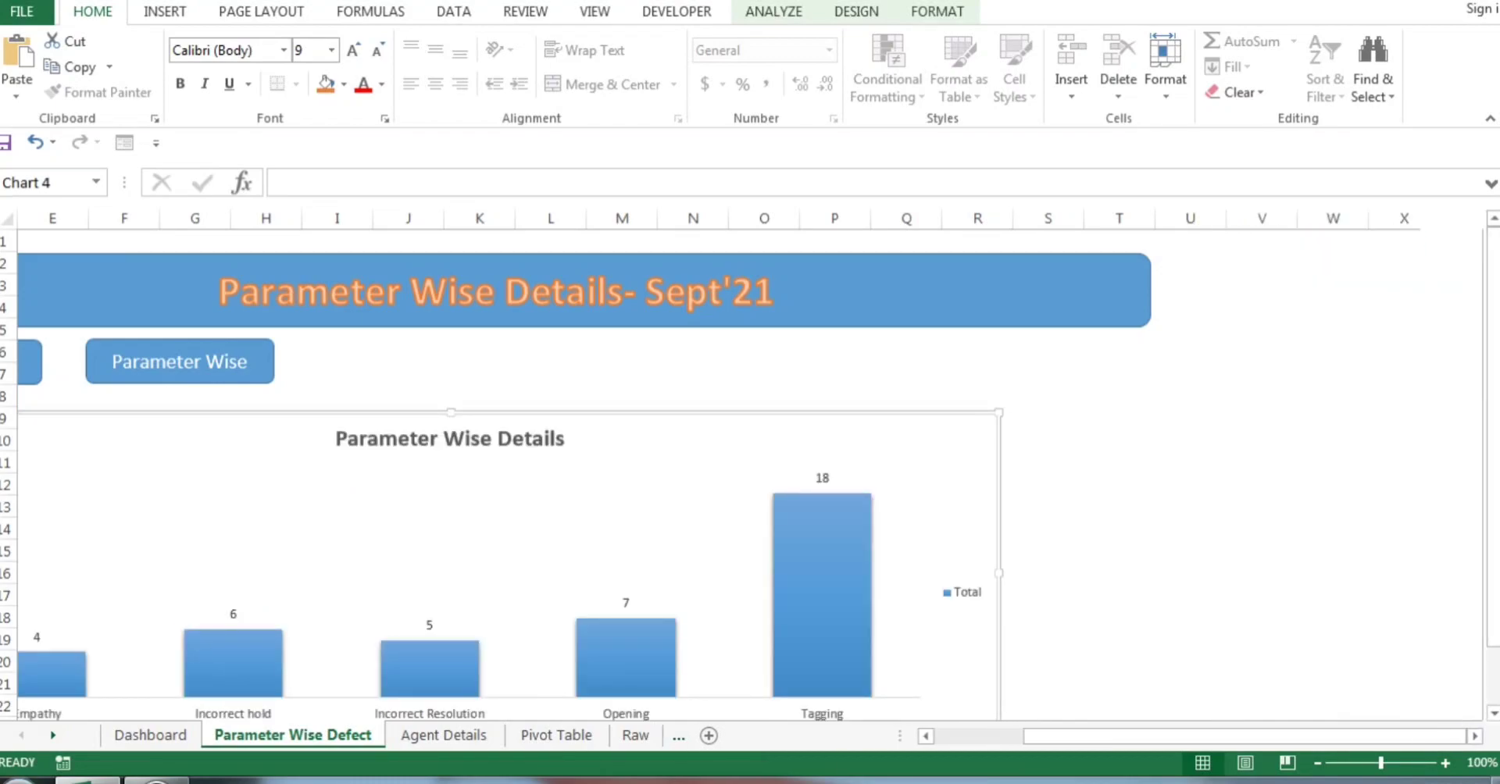
Copy the Internal/External, Month and Team Lead slicers from the Dashboard sheet to the Parameter Wise Defect sheet at cell T9, beside the chart
left_click(150, 736)
left_click(1310, 415)
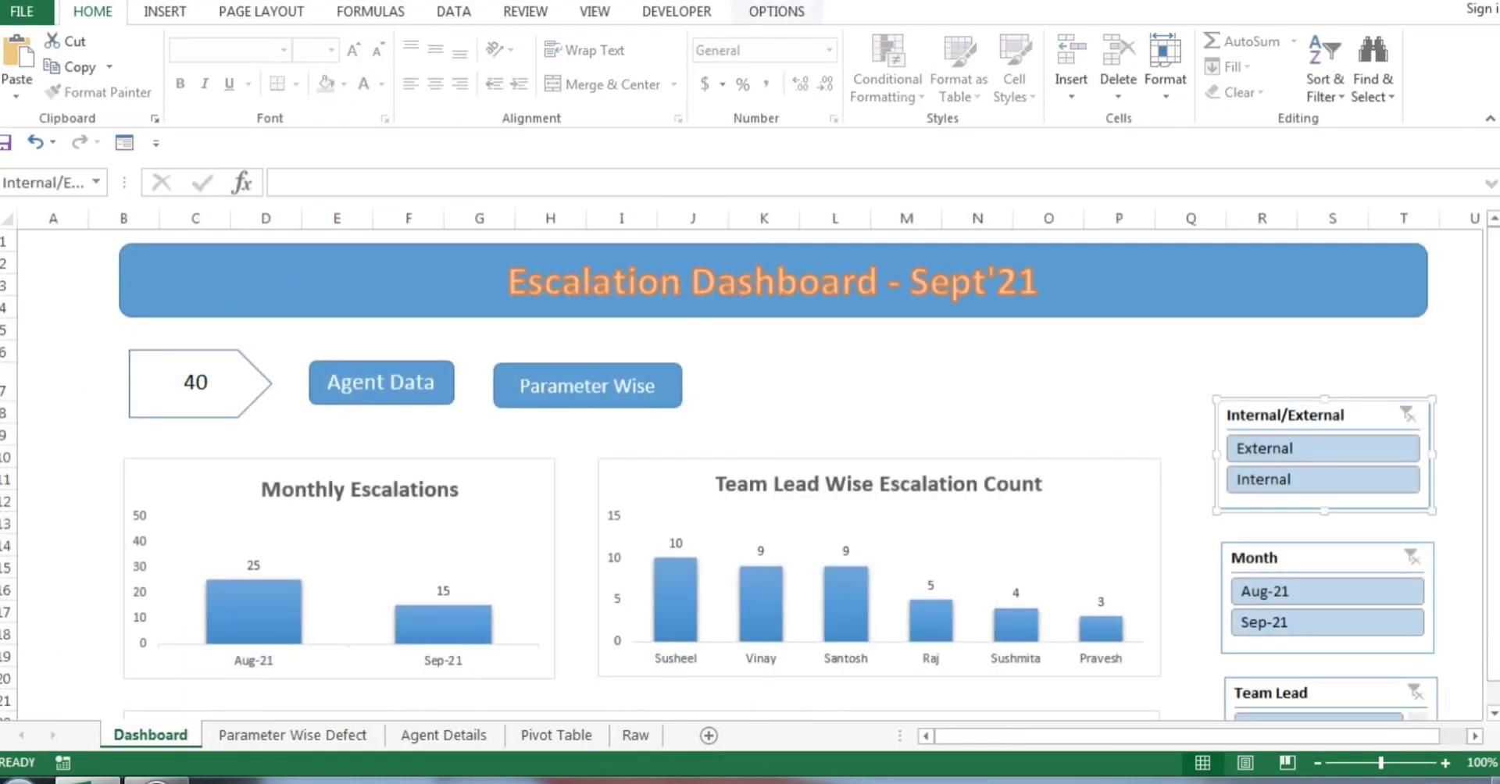
left_click(1320, 558, "ctrl")
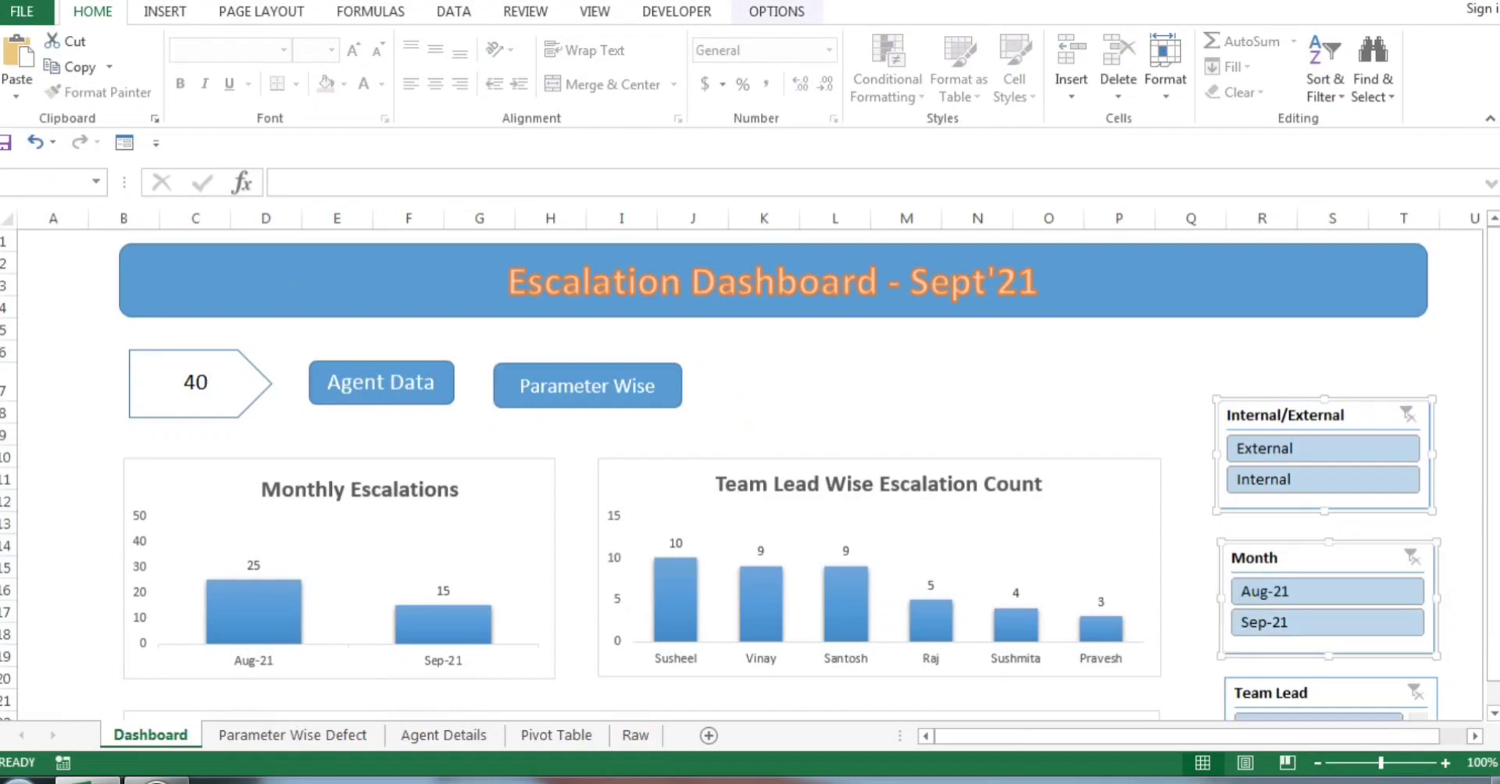
left_click(1320, 694, "ctrl")
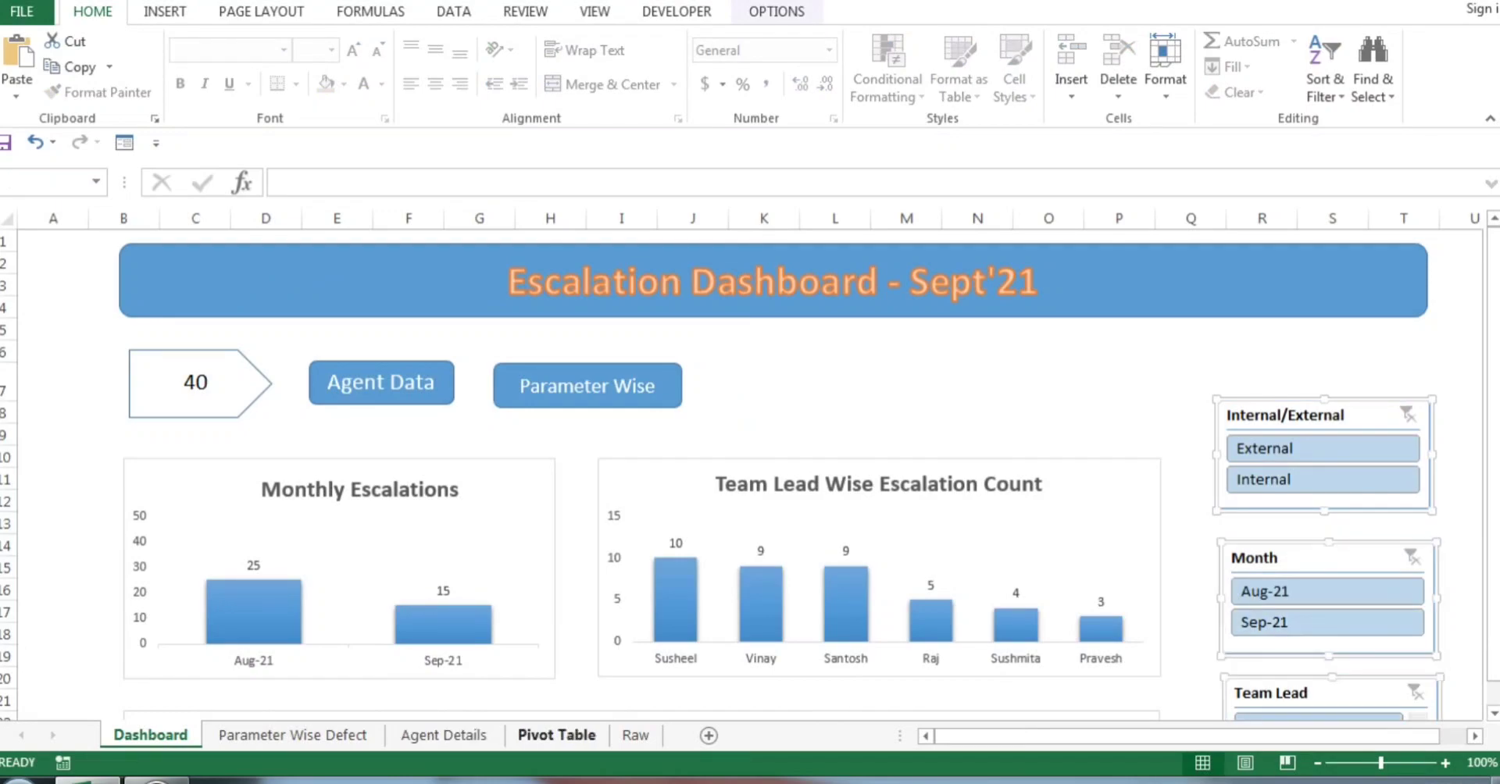
left_click(444, 736)
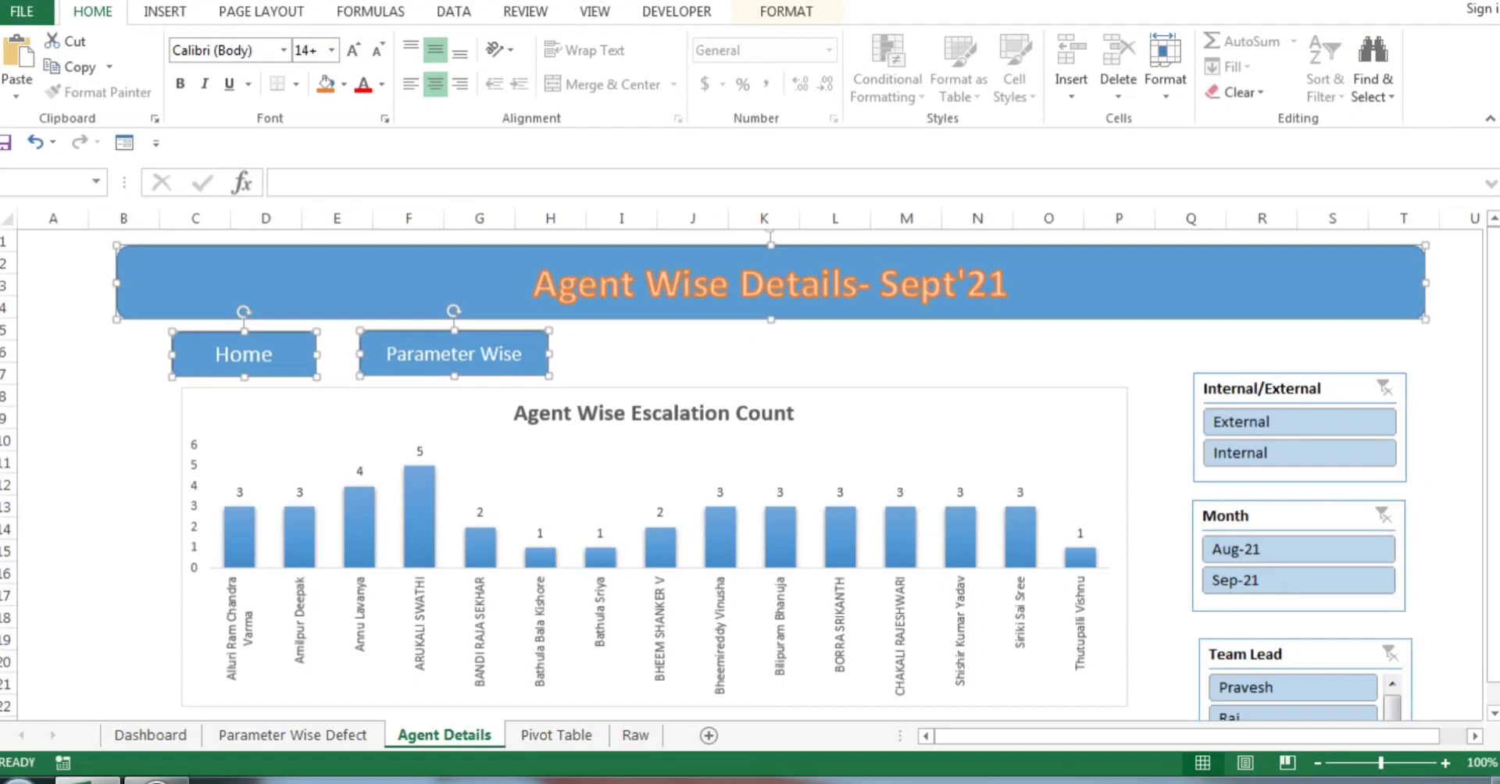
left_click(292, 735)
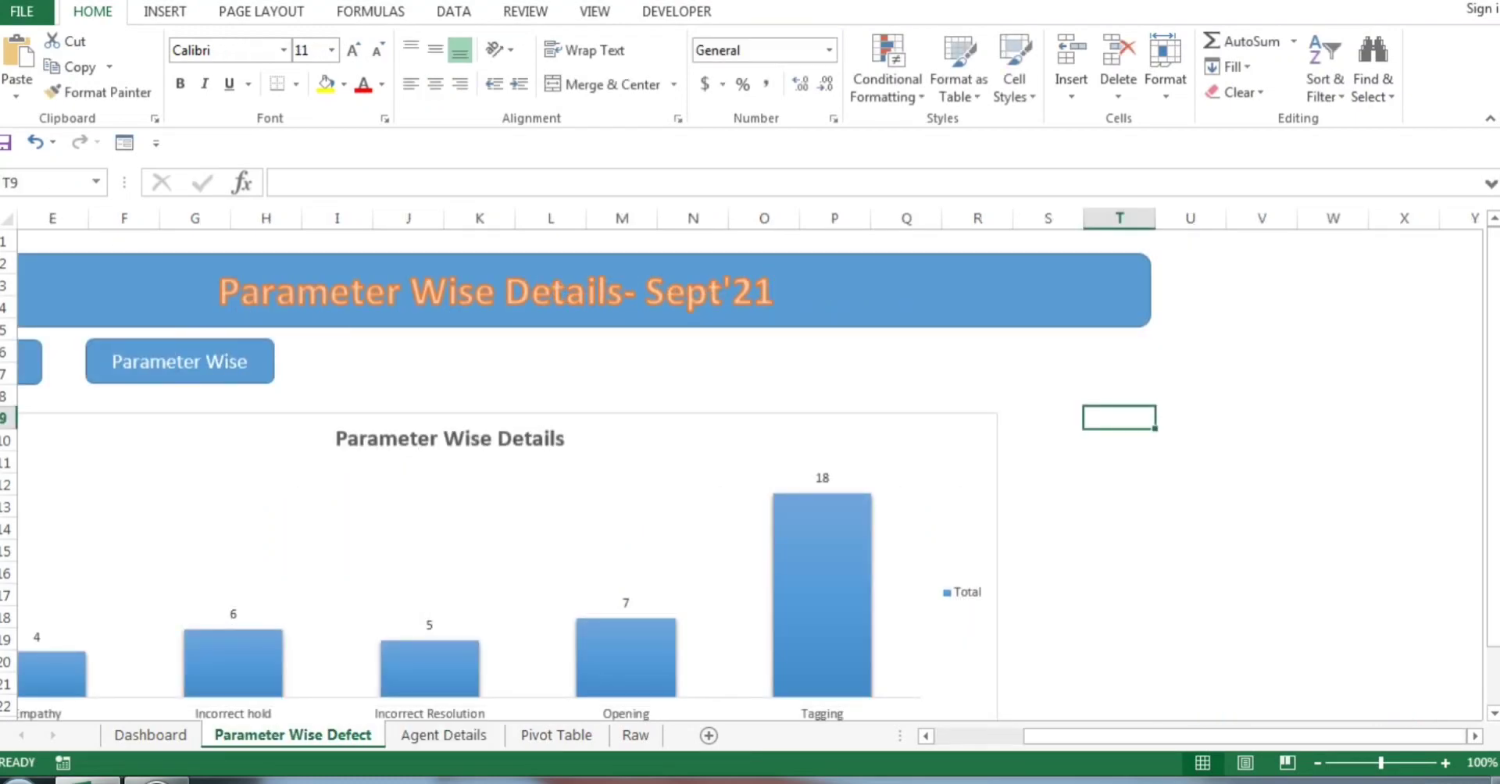
key("ctrl+v")
left_click(1333, 418)
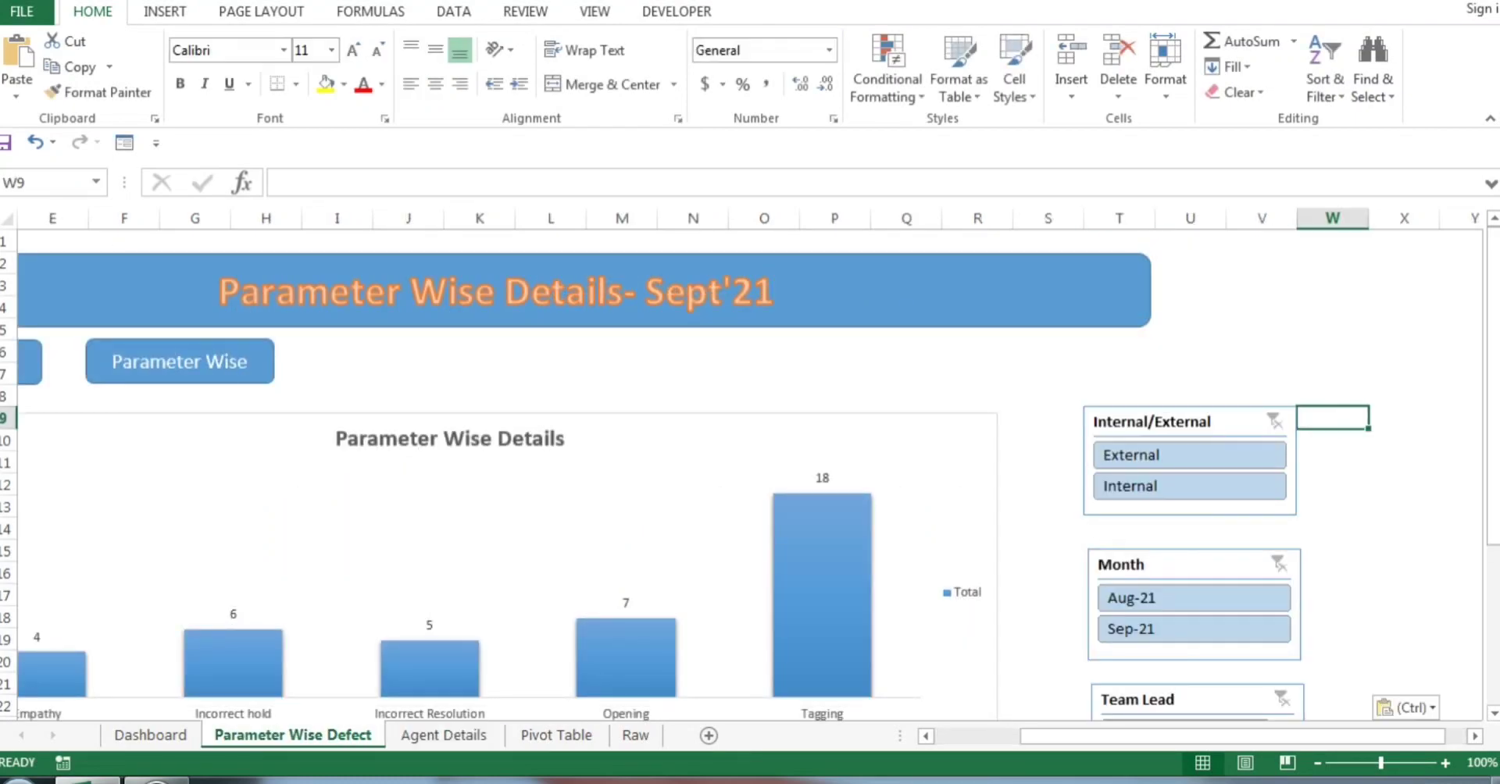
Review which pivot tables the Internal/External slicer is connected to, leaving its report connections unchanged
right_click(1130, 423)
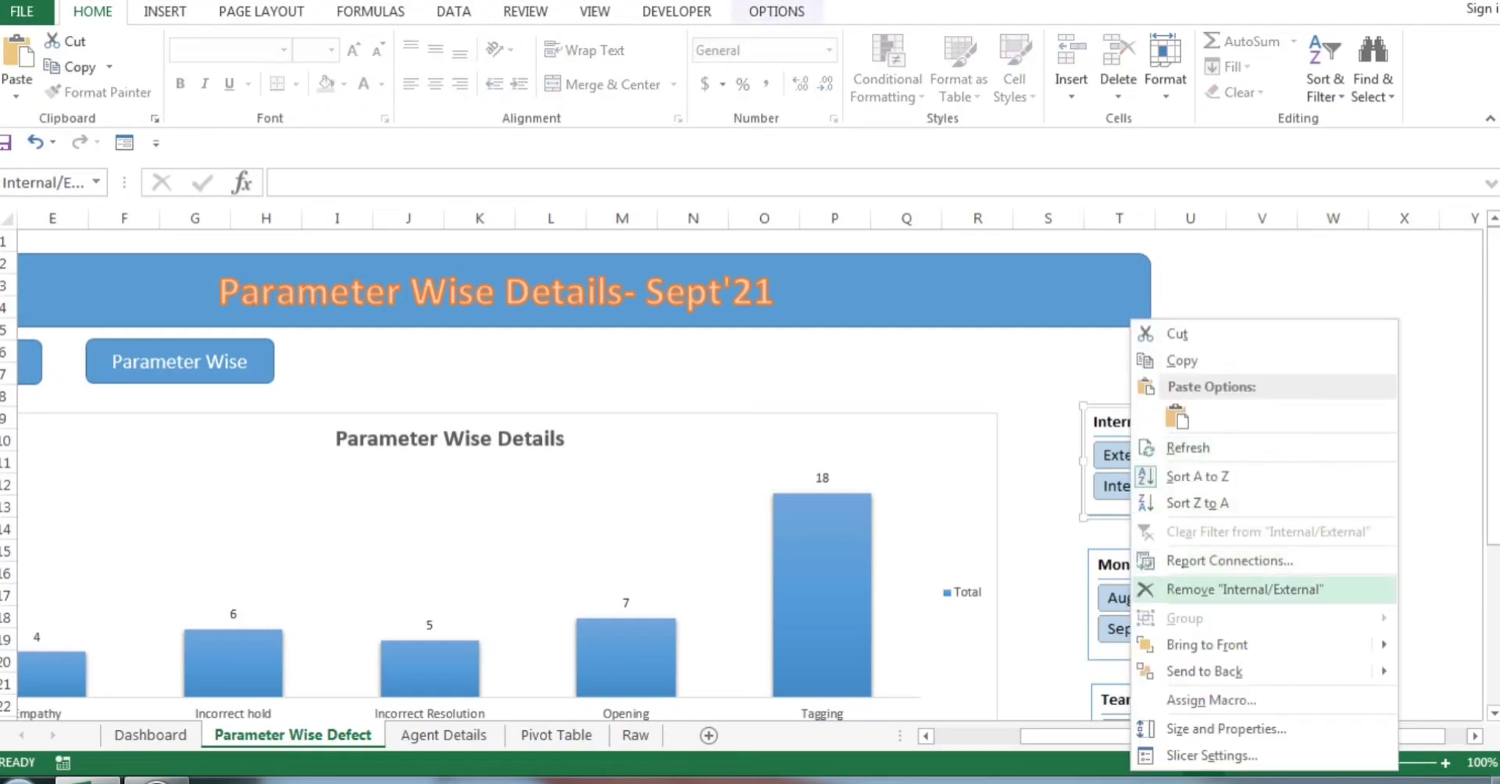
left_click(1229, 561)
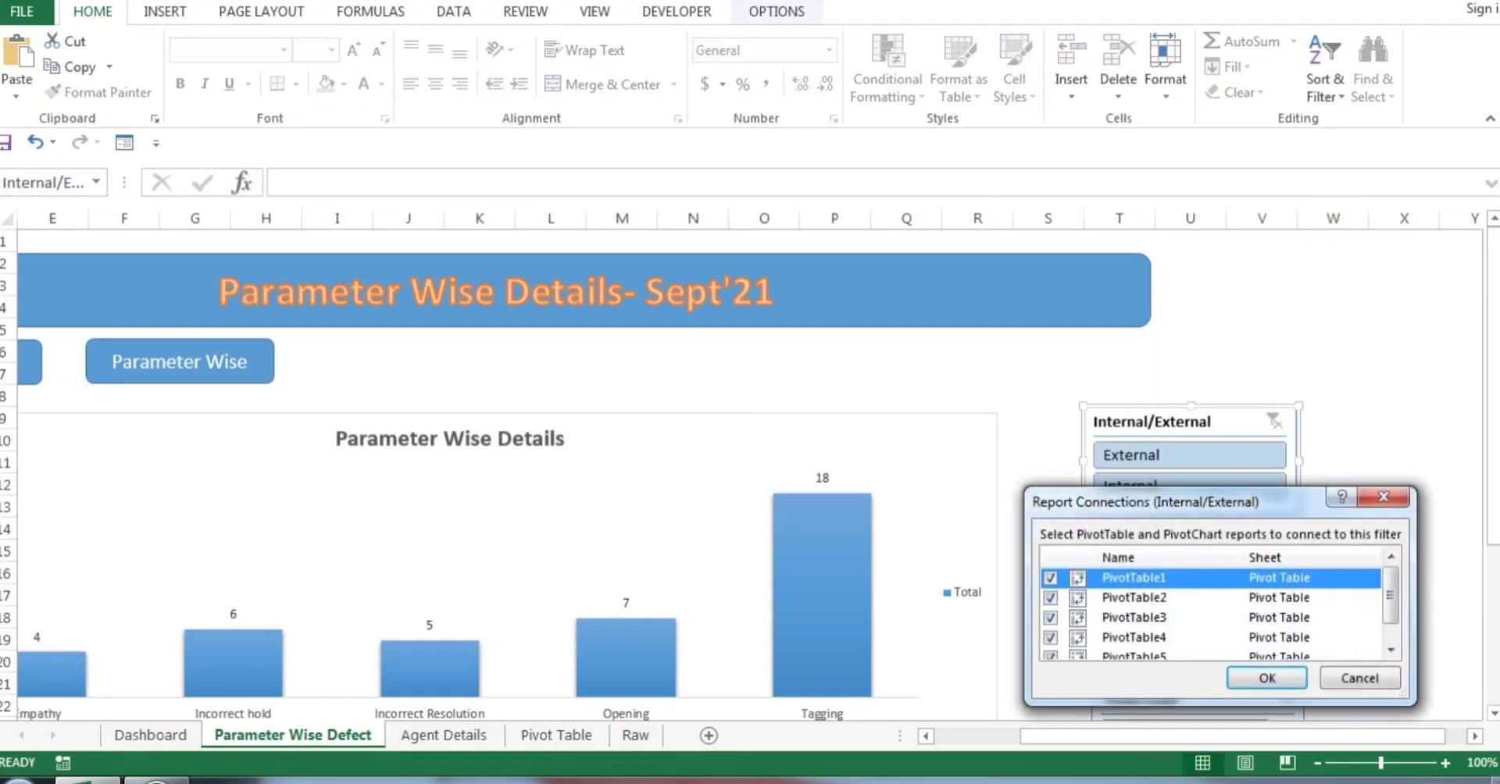
left_click_drag(1390, 596, 1390, 612)
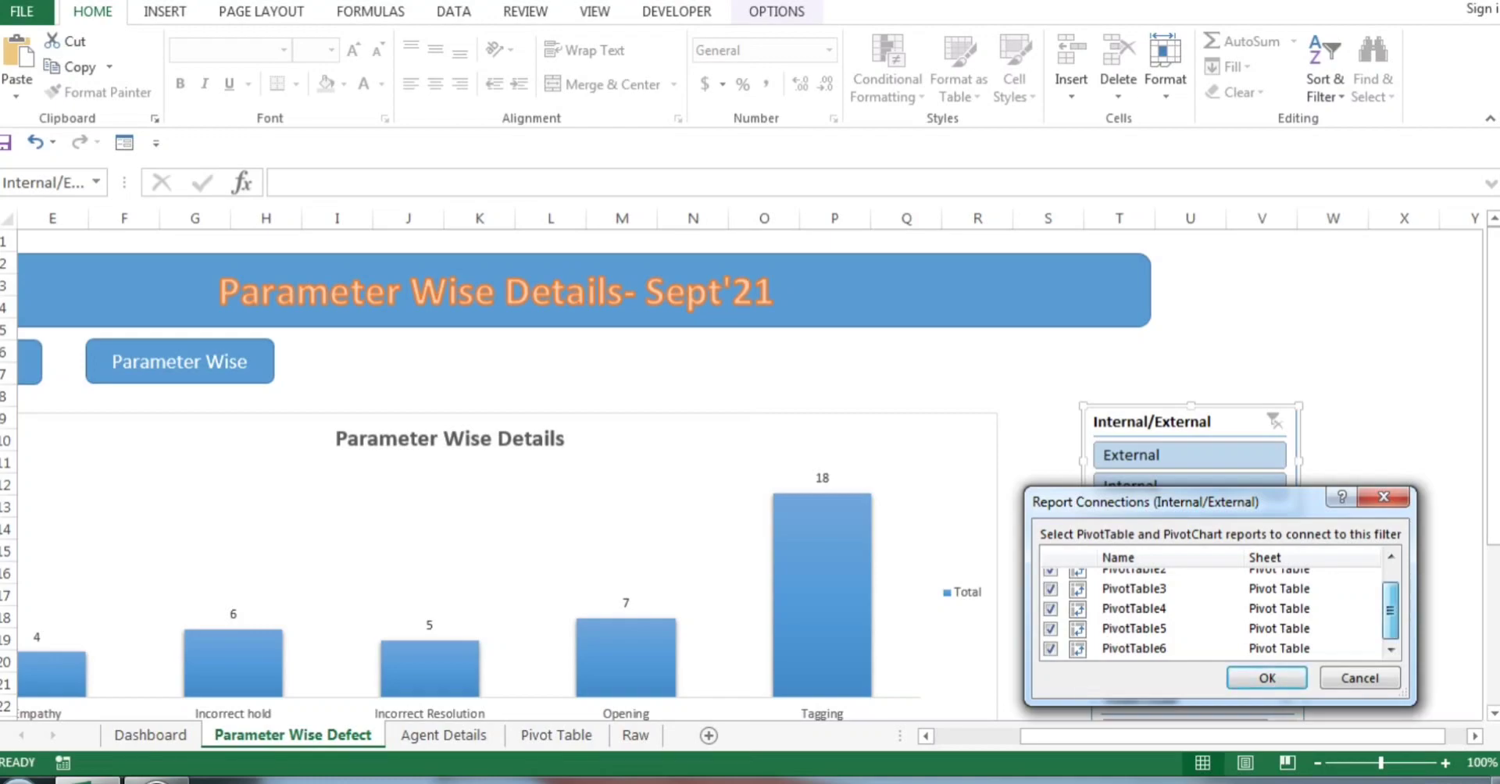
left_click_drag(1390, 612, 1390, 596)
left_click(1360, 678)
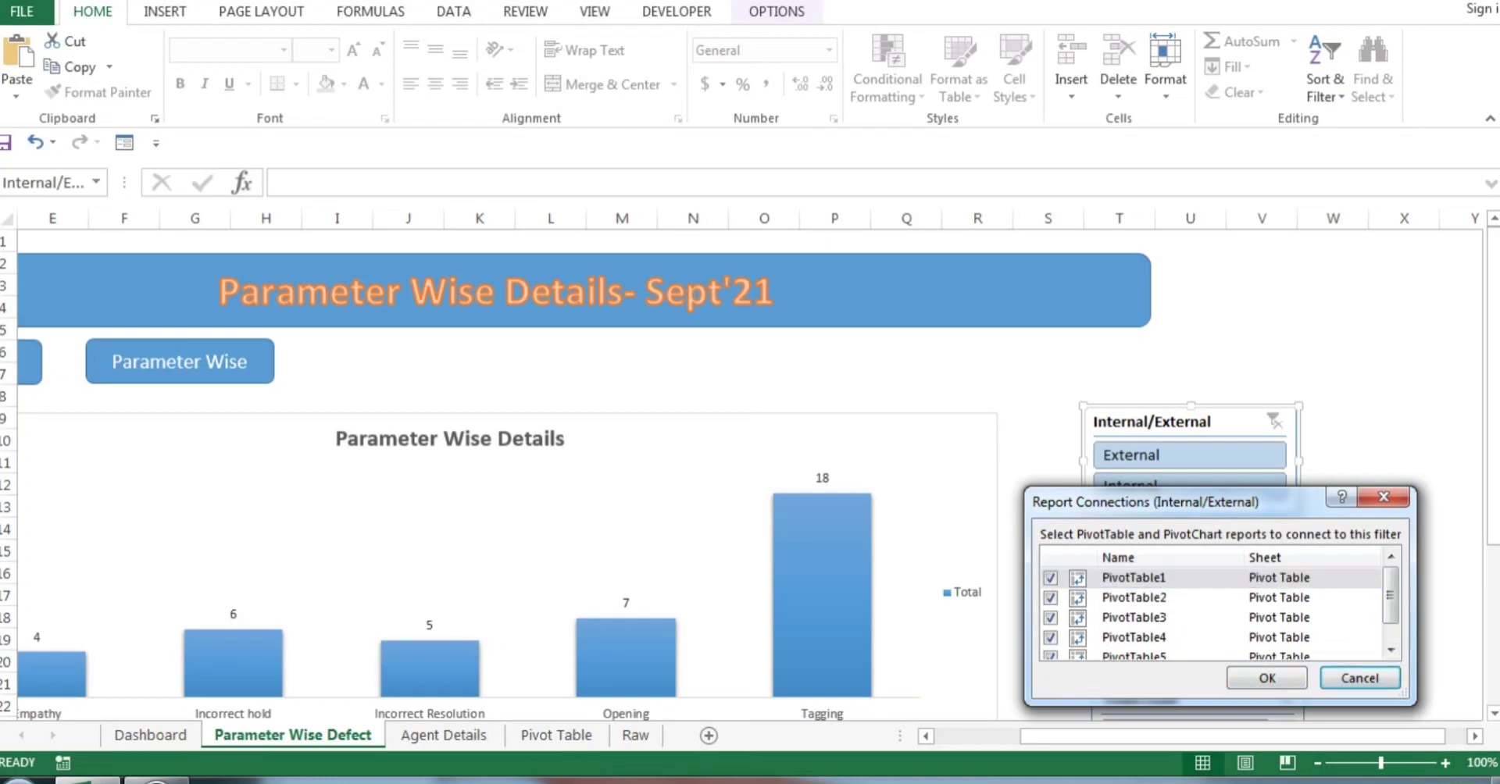
left_click(1383, 498)
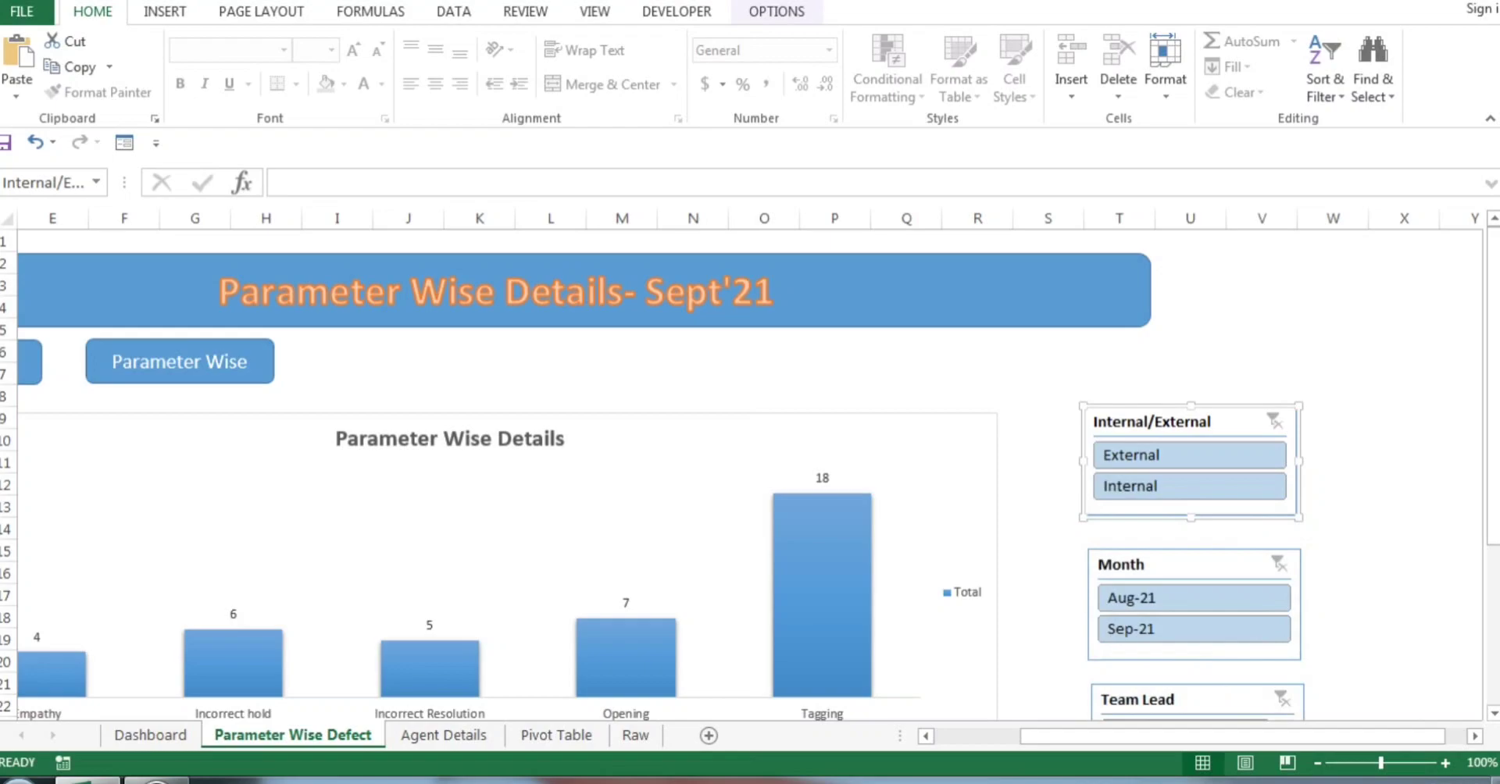
Check the Parameter Wise Details chart with the Internal/External slicer set to Internal and to External, and clear the filter
left_click(556, 736)
left_click(91, 440)
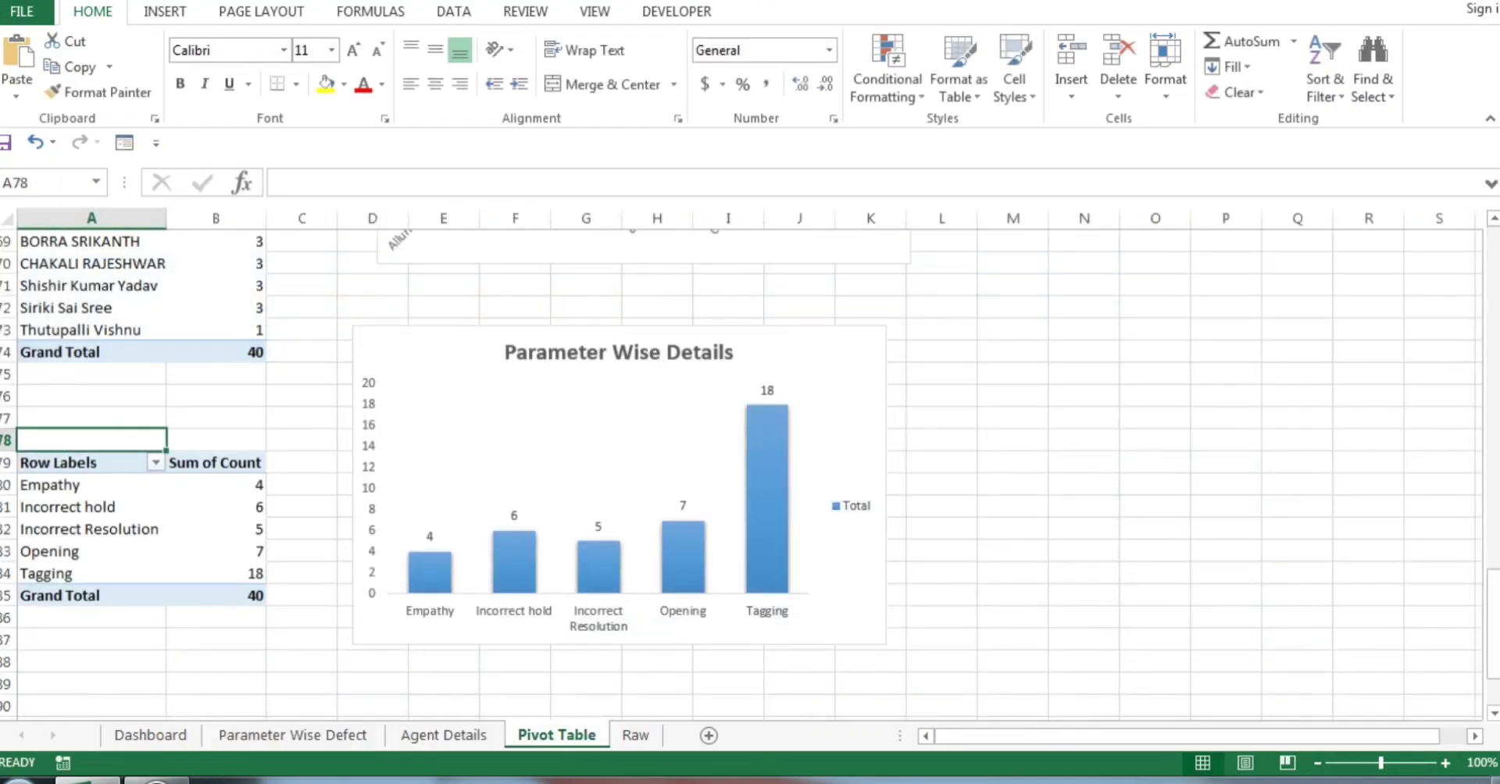
left_click(150, 735)
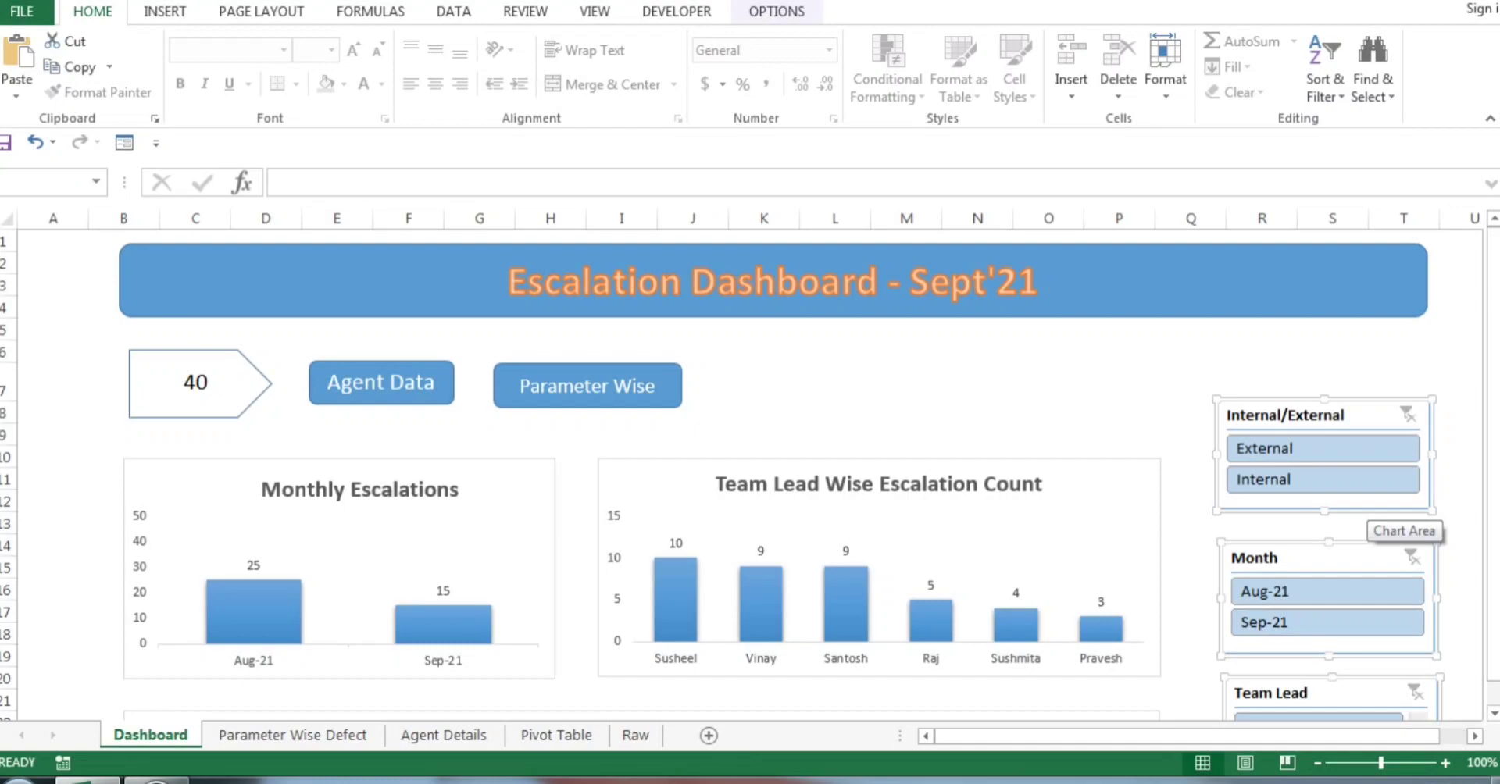
left_click(1323, 479)
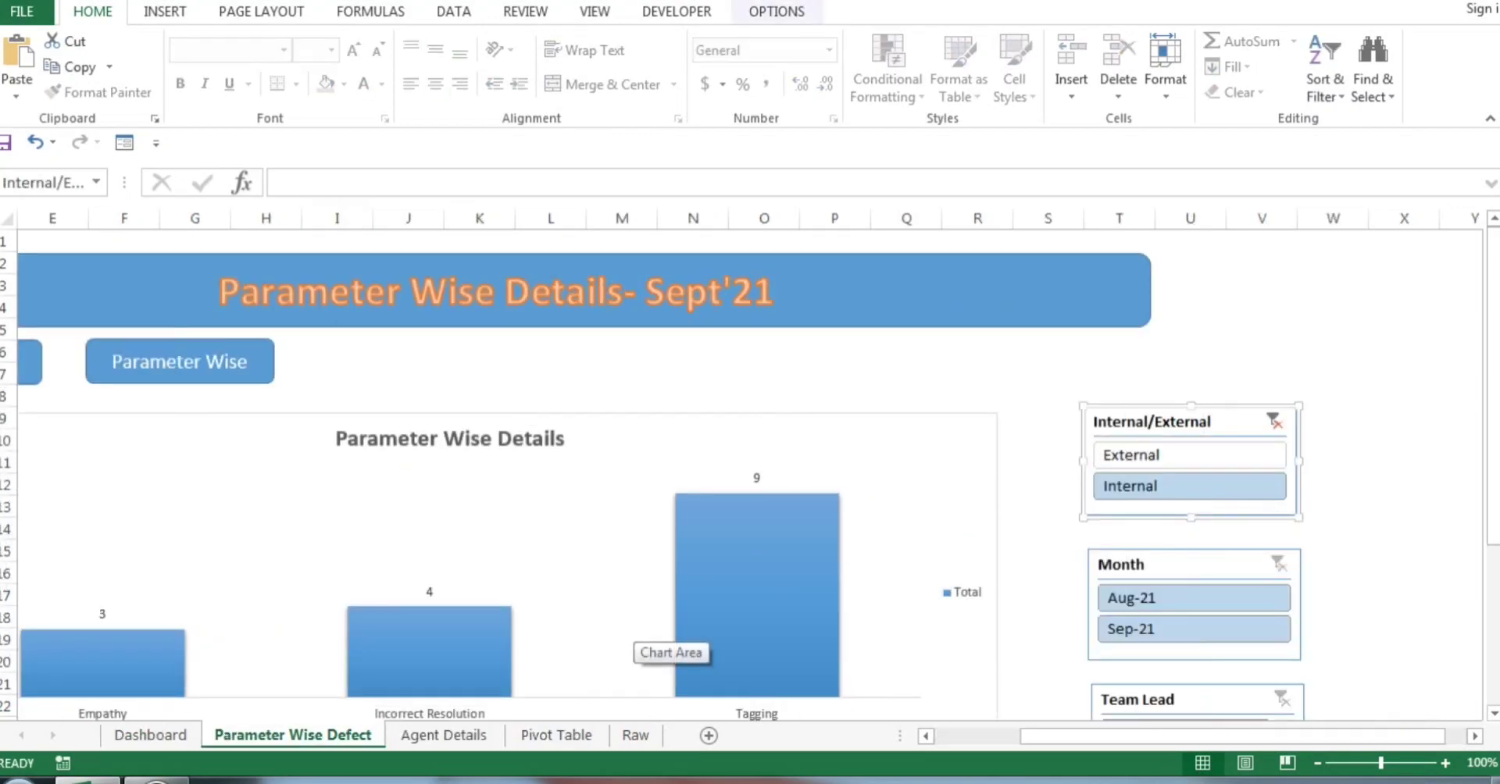
left_click(1189, 455)
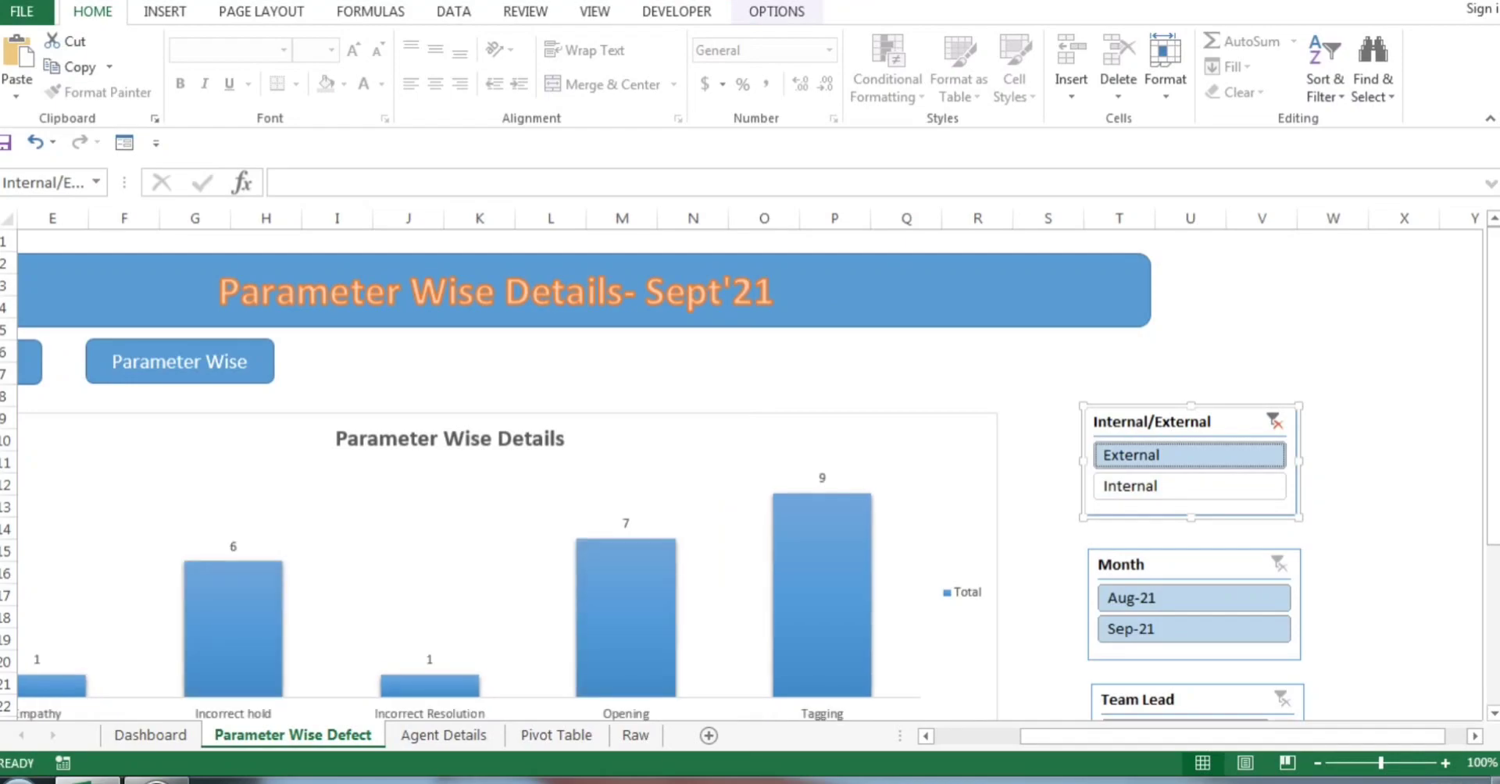
left_click_drag(1494, 264, 1493, 366)
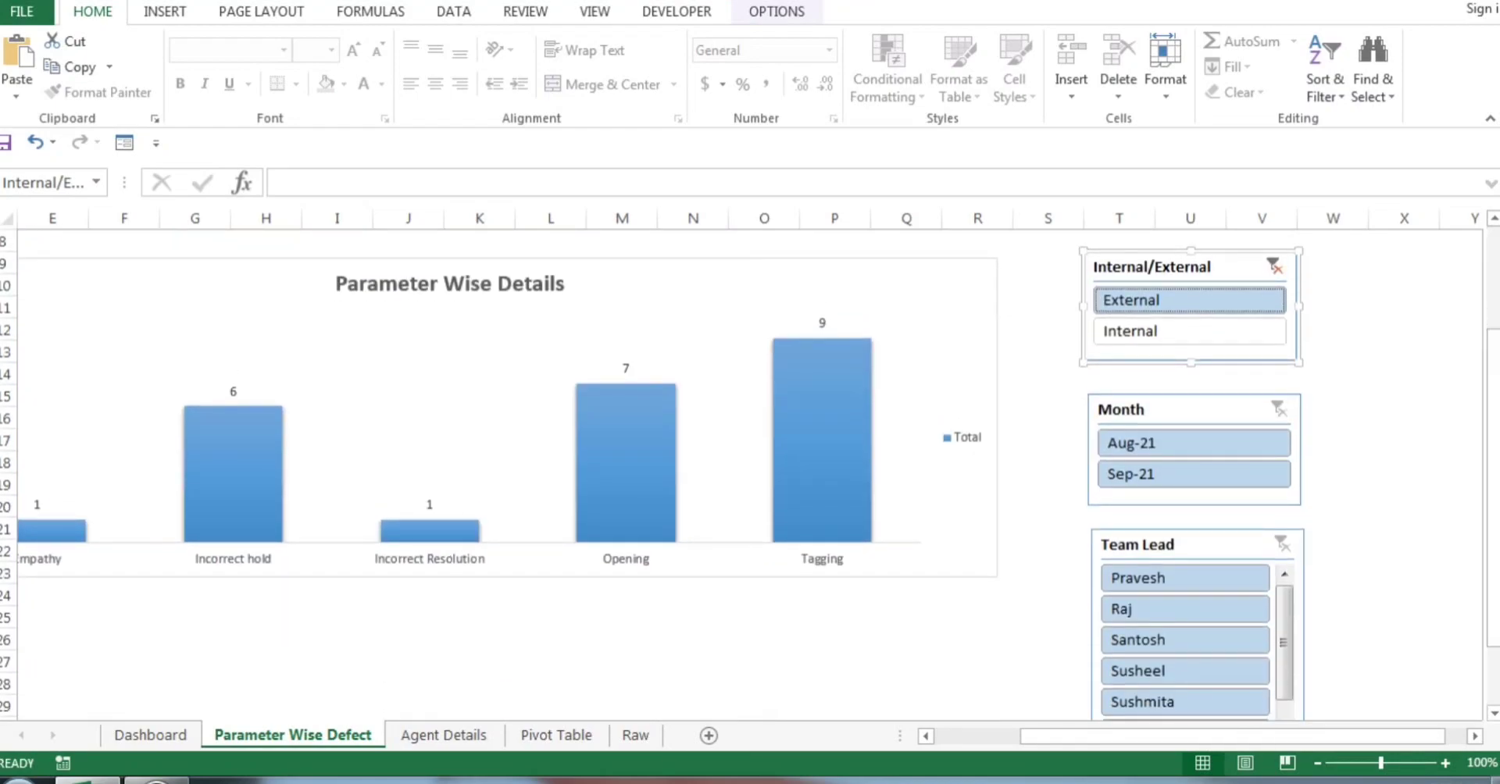
mouse_move(1101, 737)
left_mouse_down()
mouse_move(1015, 737)
mouse_move(1080, 736)
left_mouse_up()
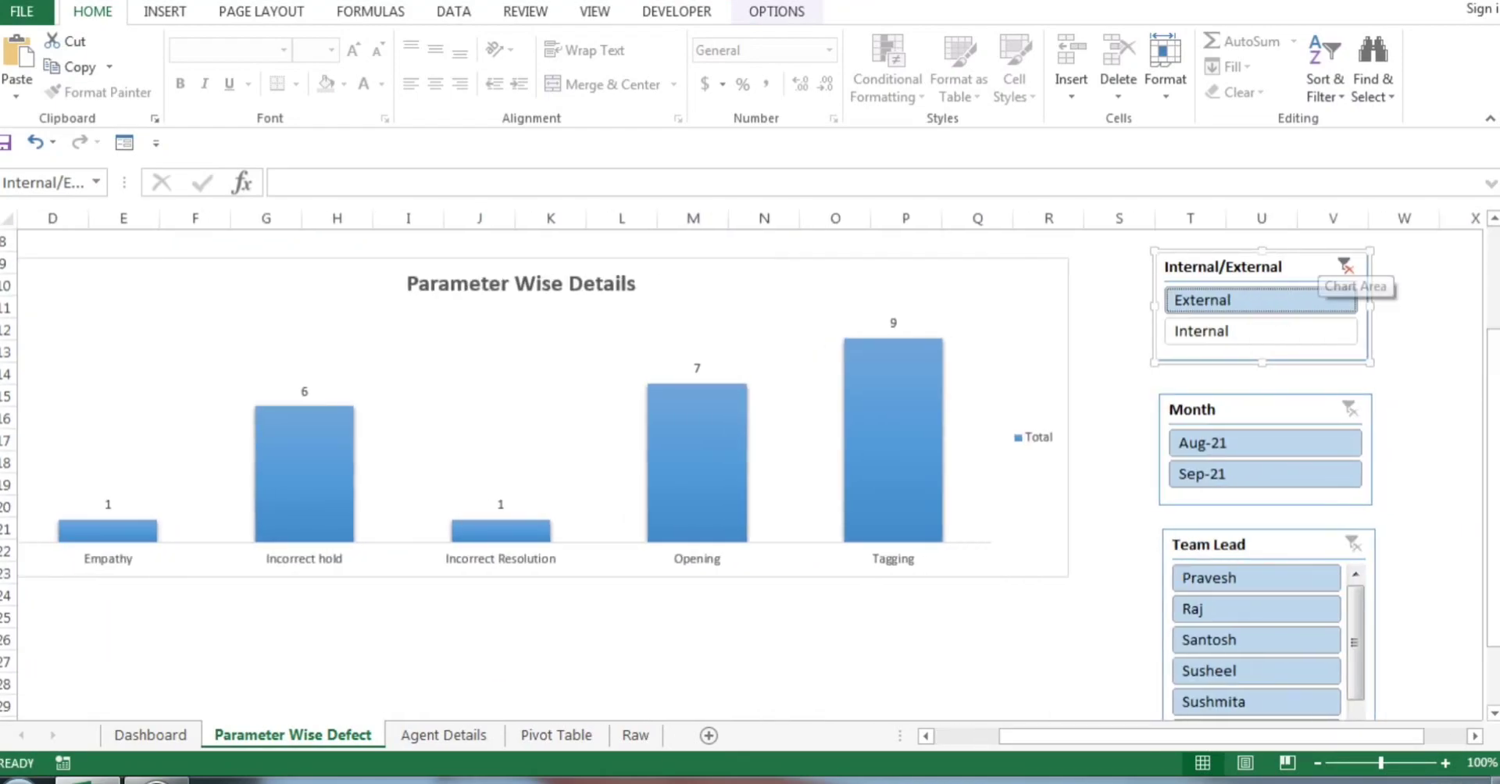
left_click(1343, 265)
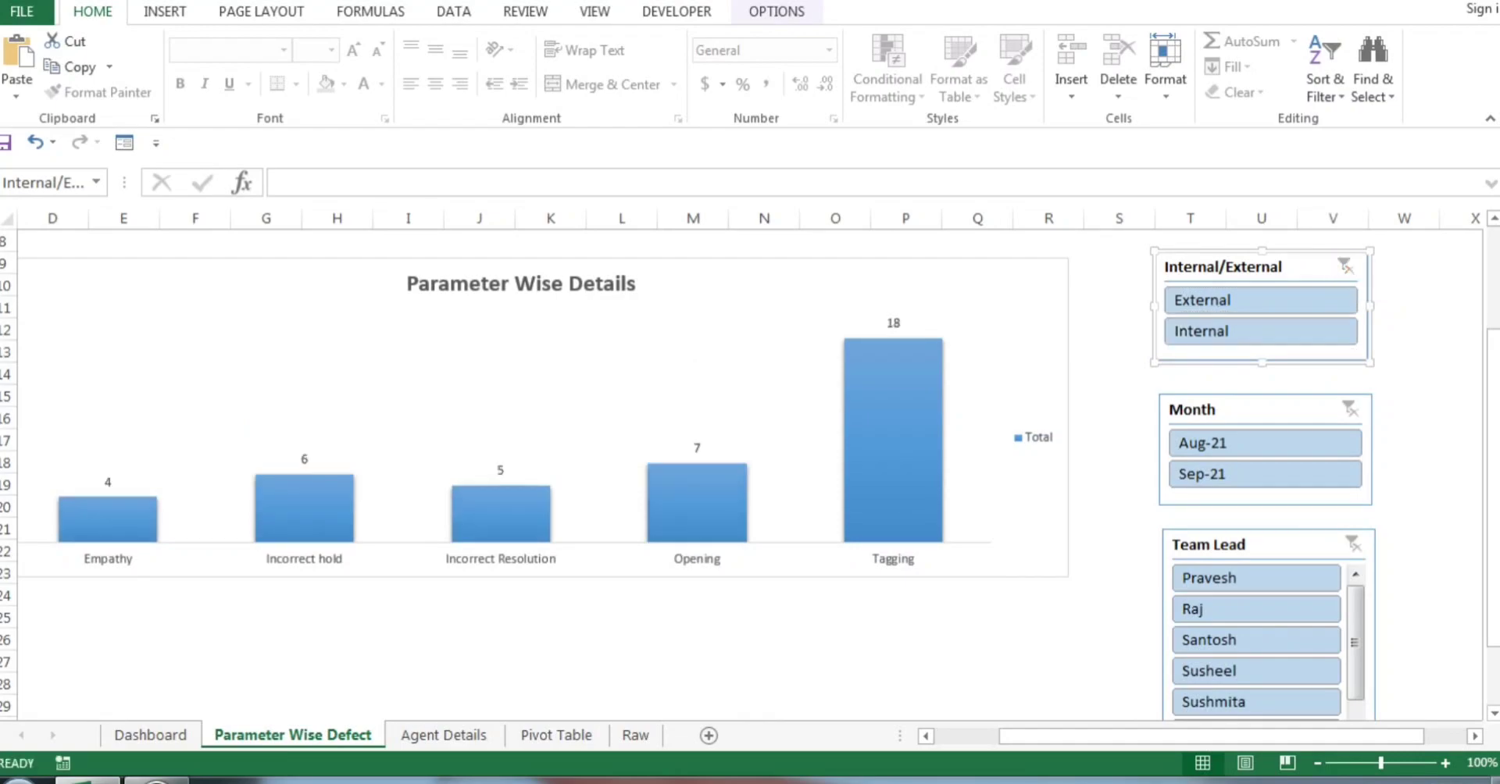
left_click_drag(1493, 366, 1493, 260)
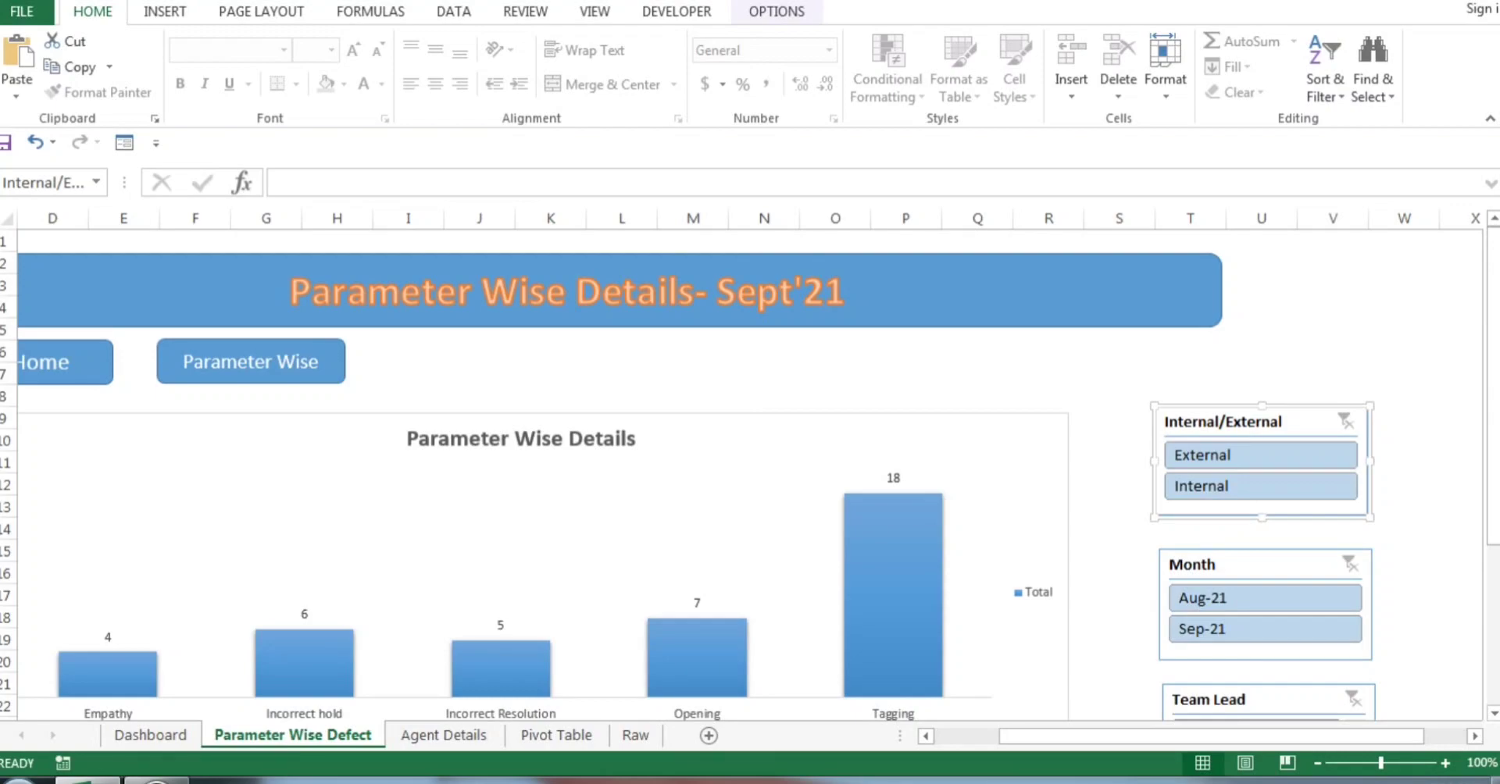
left_click_drag(1493, 260, 1494, 403)
left_click_drag(1047, 735, 982, 736)
left_click_drag(1493, 582, 1493, 551)
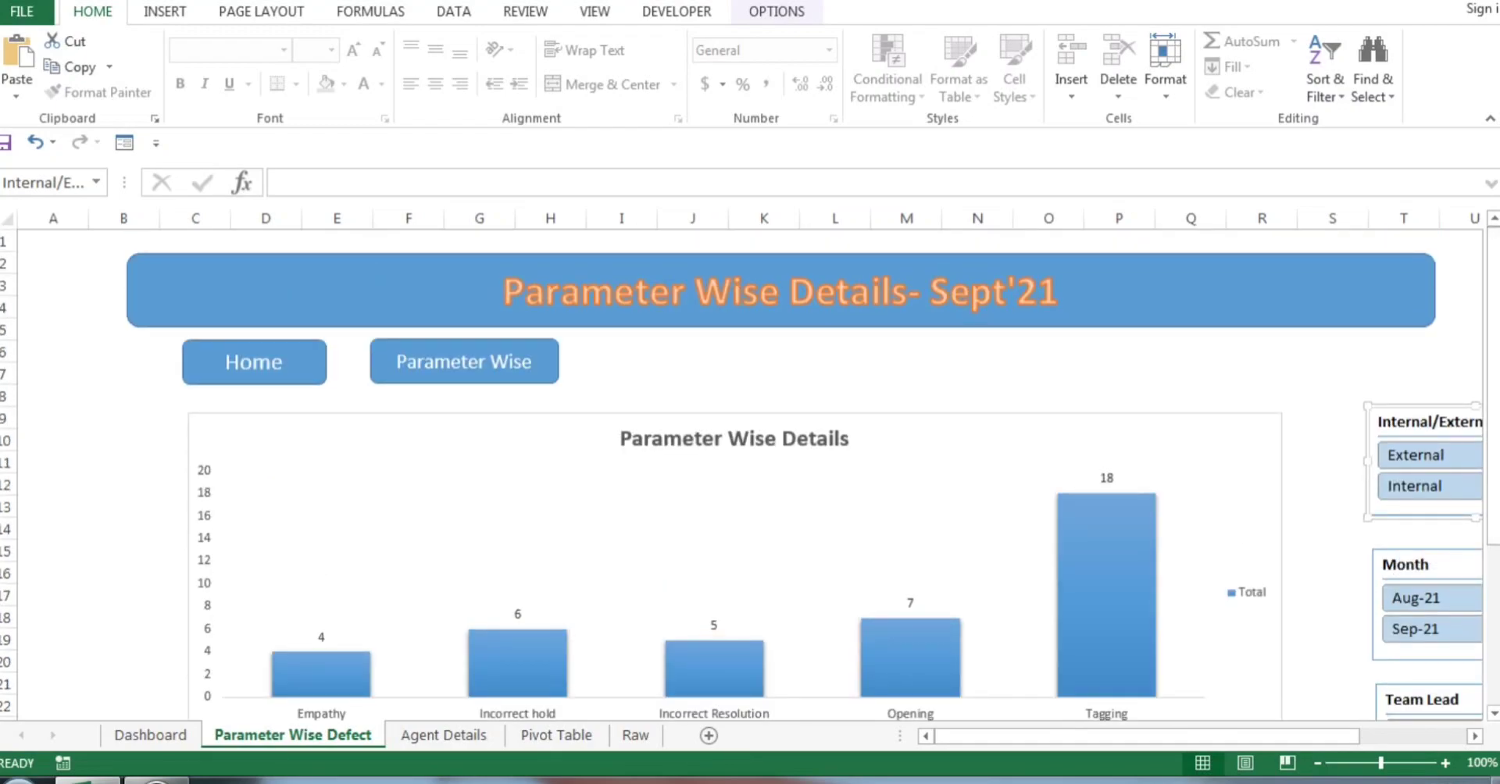
Test the Dashboard's Agent Data link, filter the agent chart to Aug-21 with the Month slicer, and clear that filter
left_click(150, 736)
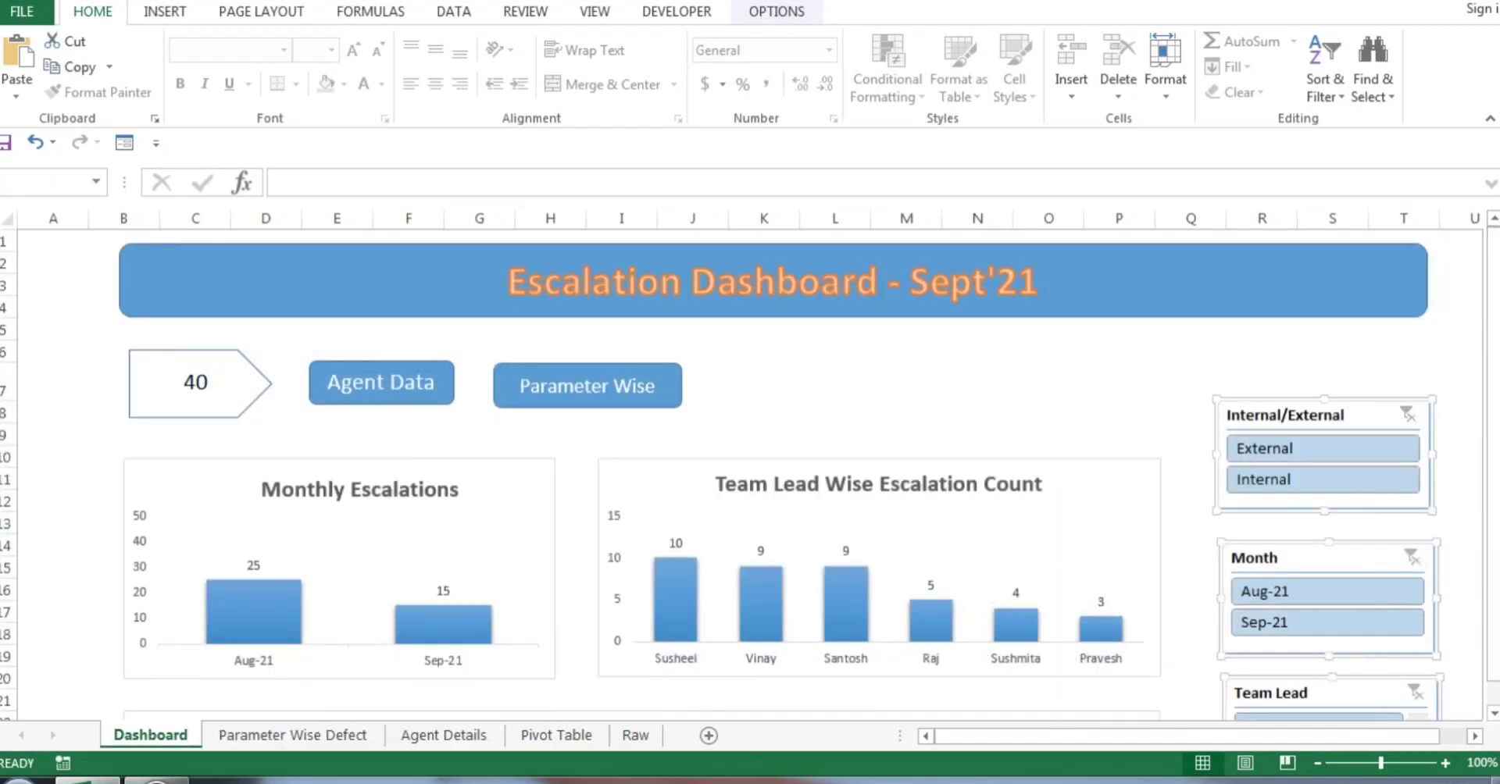
mouse_move(1494, 393)
left_mouse_down()
mouse_move(1493, 414)
mouse_move(1493, 395)
left_mouse_up()
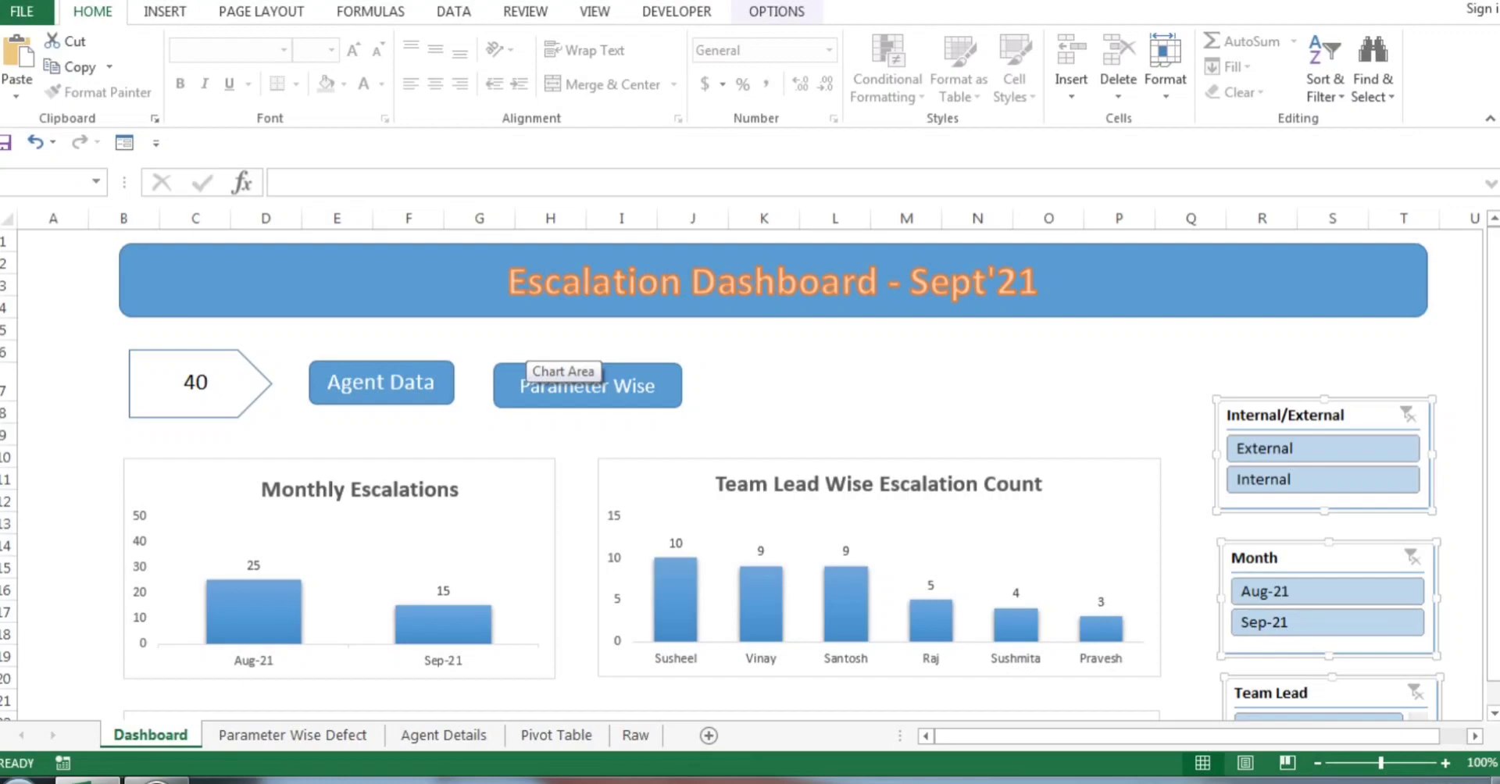
left_click(381, 383)
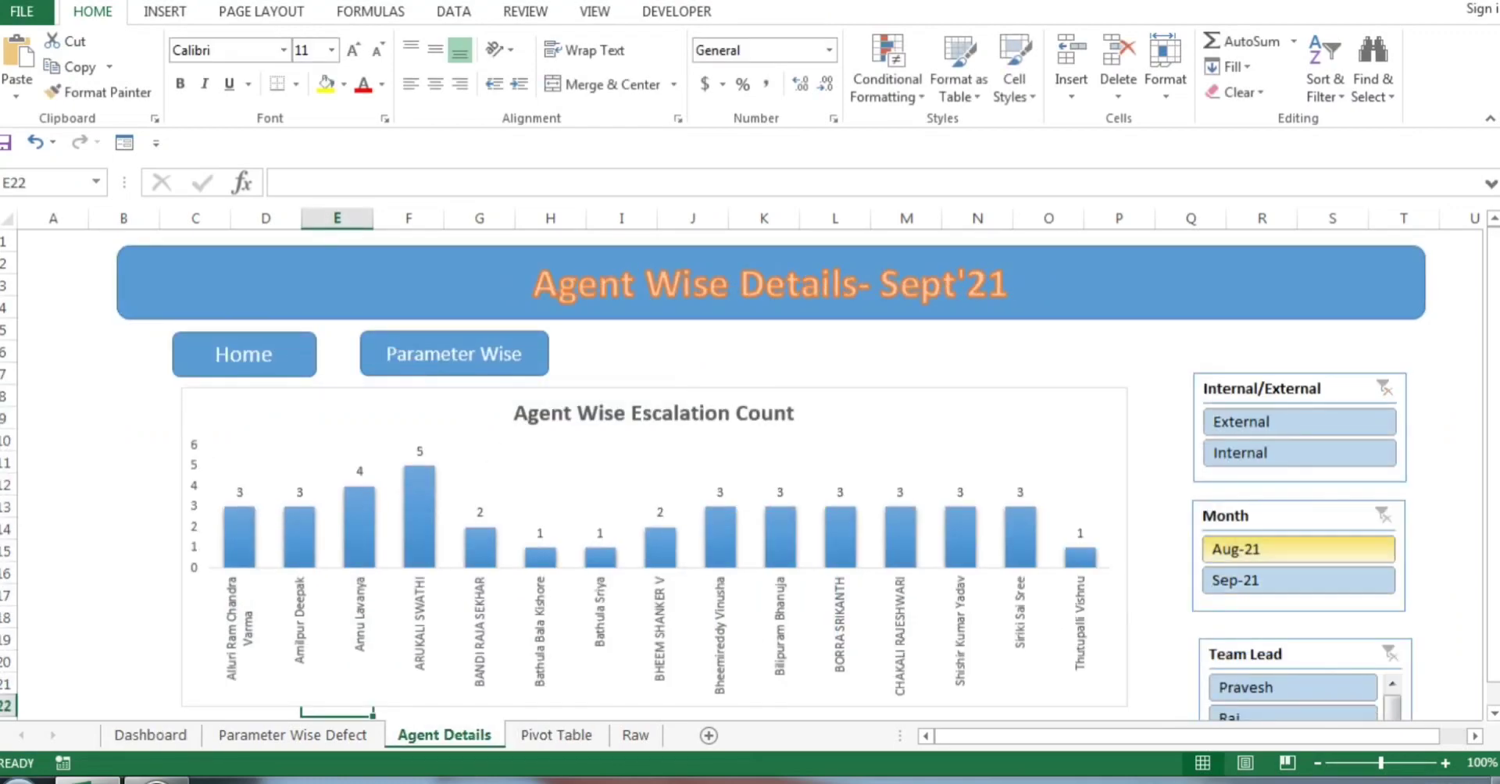
left_click(1298, 549)
left_click(1382, 516)
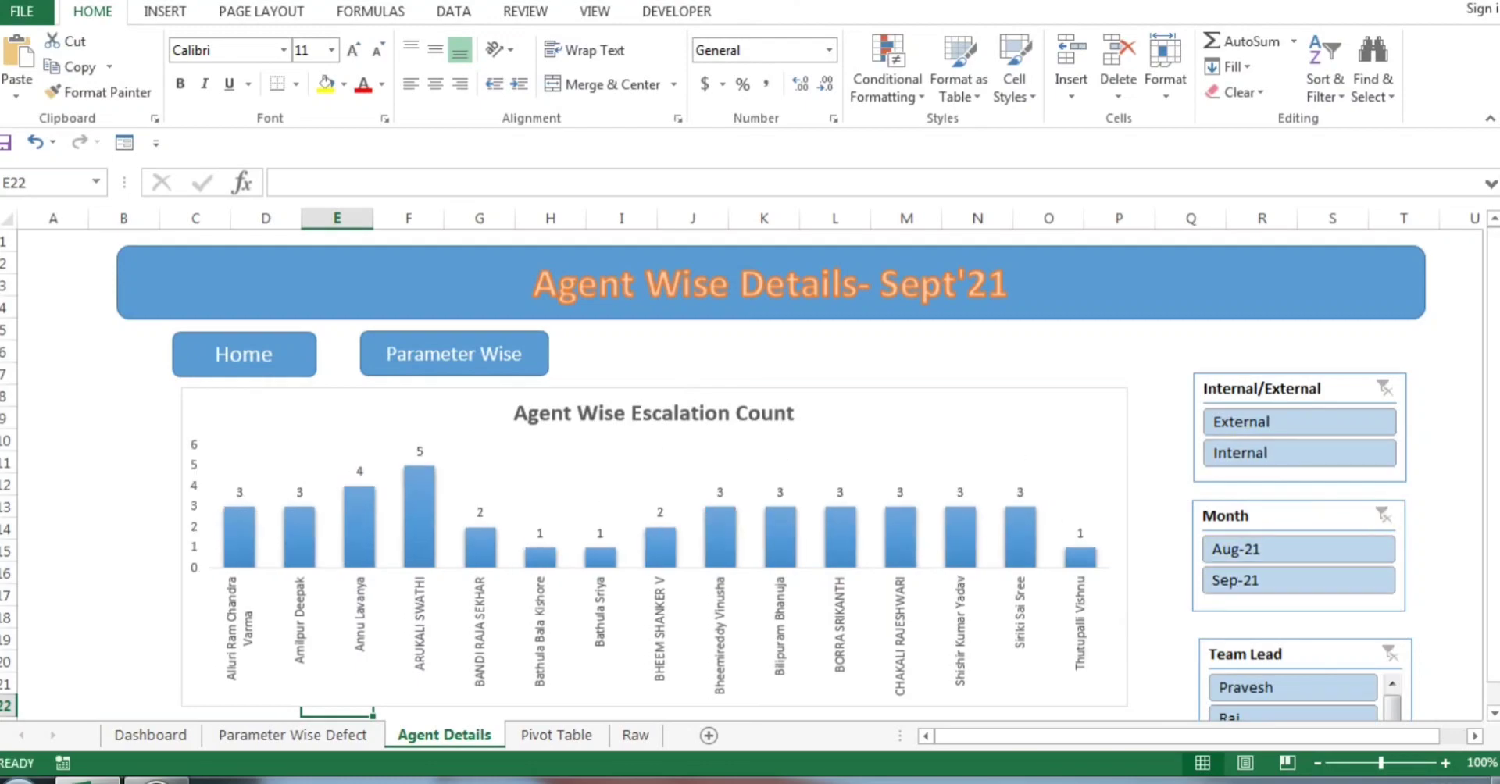
Check the agent chart for the first team lead with Aug-21 and Sep-21 in turn, clear both slicers, and return to the Dashboard sheet
scroll(1406, 468, "down", 1)
left_click(1293, 665)
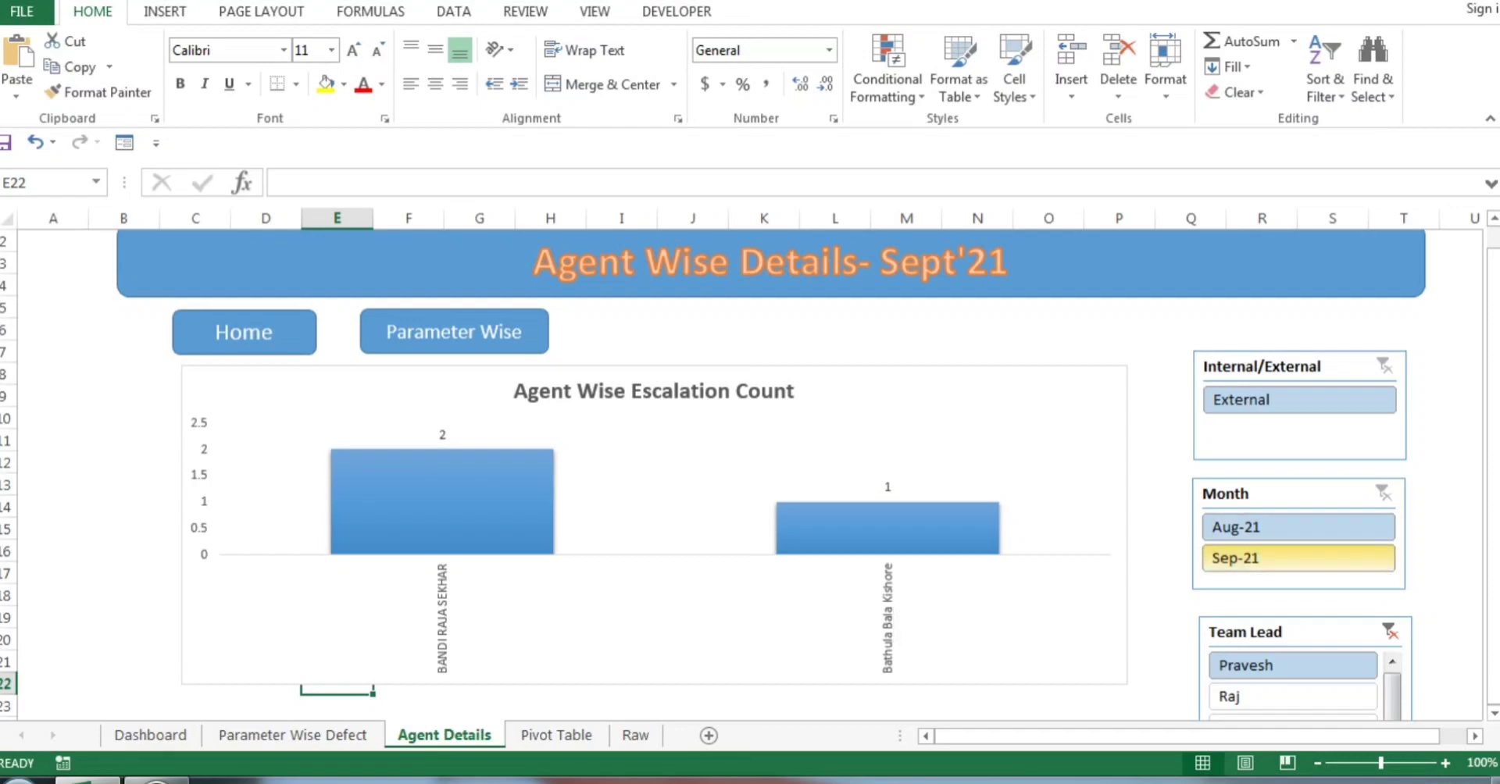
left_click(1296, 527)
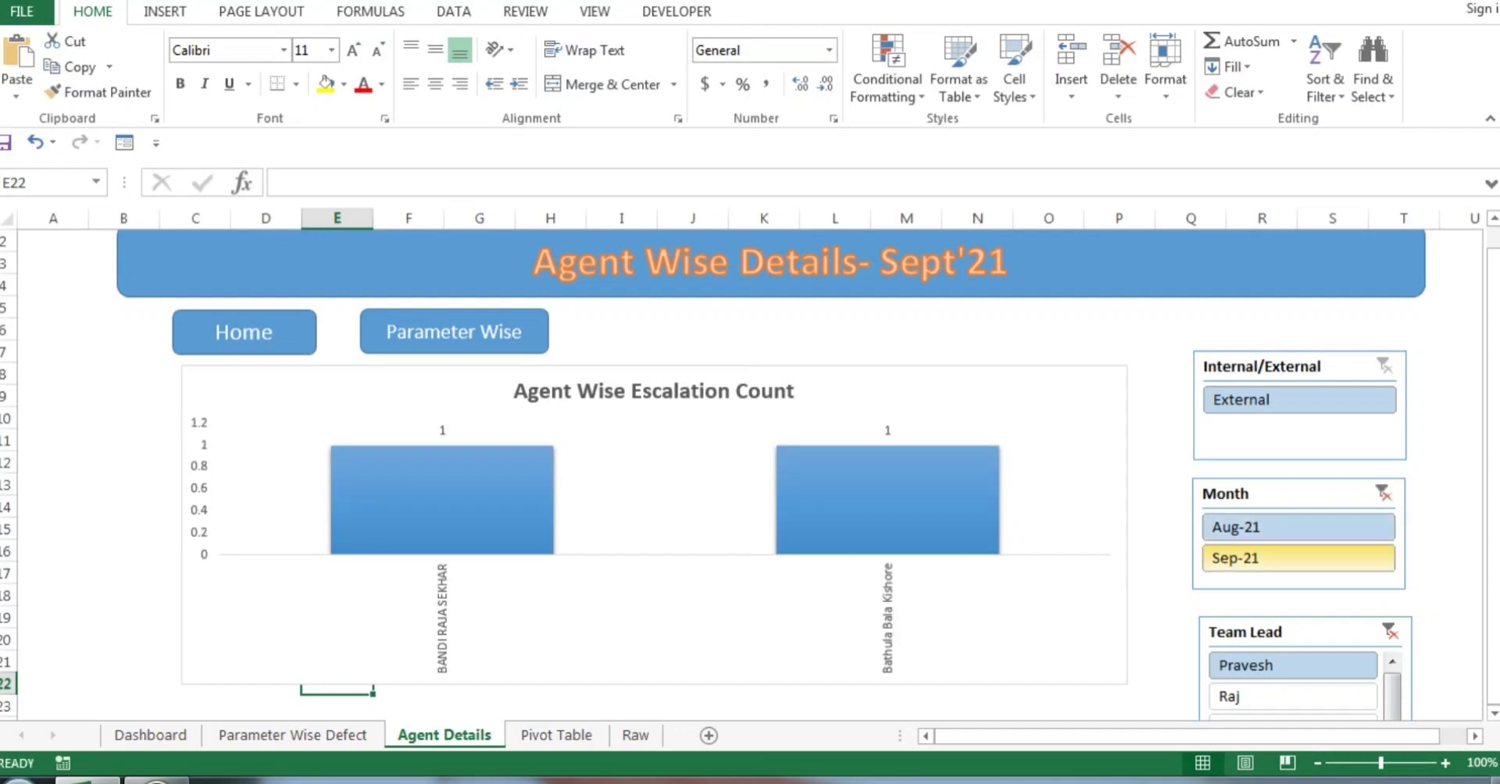
left_click(1297, 557)
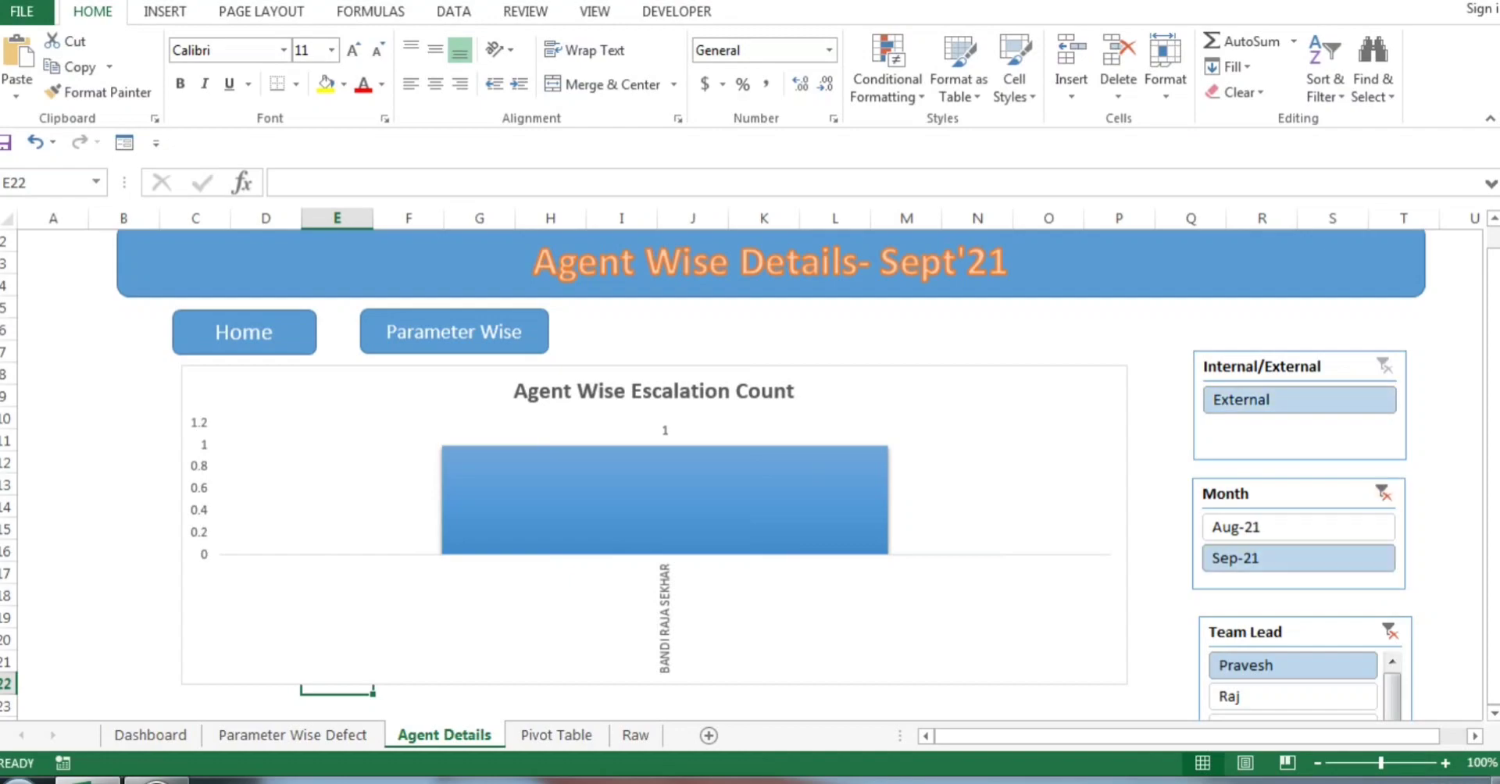
left_click(1383, 493)
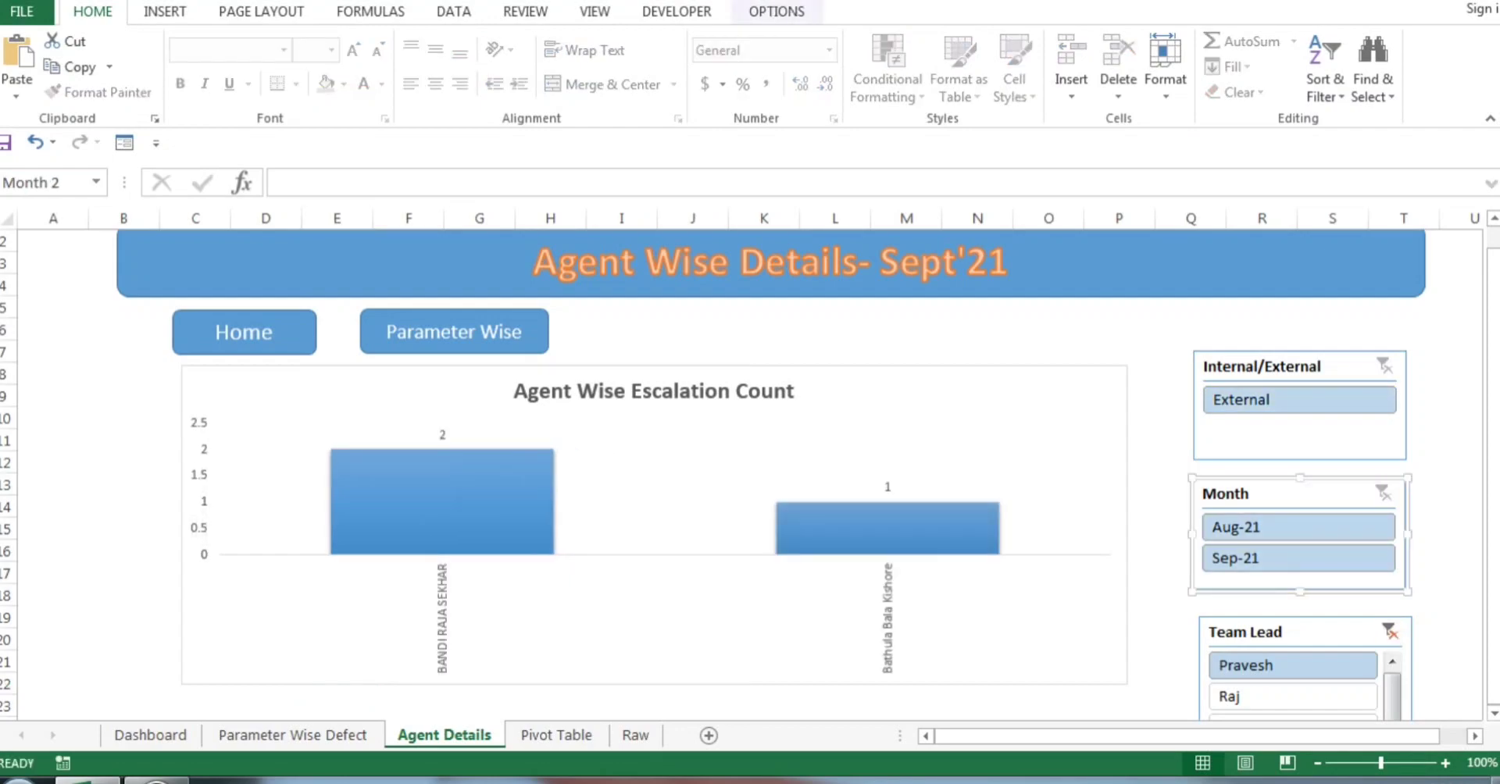
left_click(1389, 632)
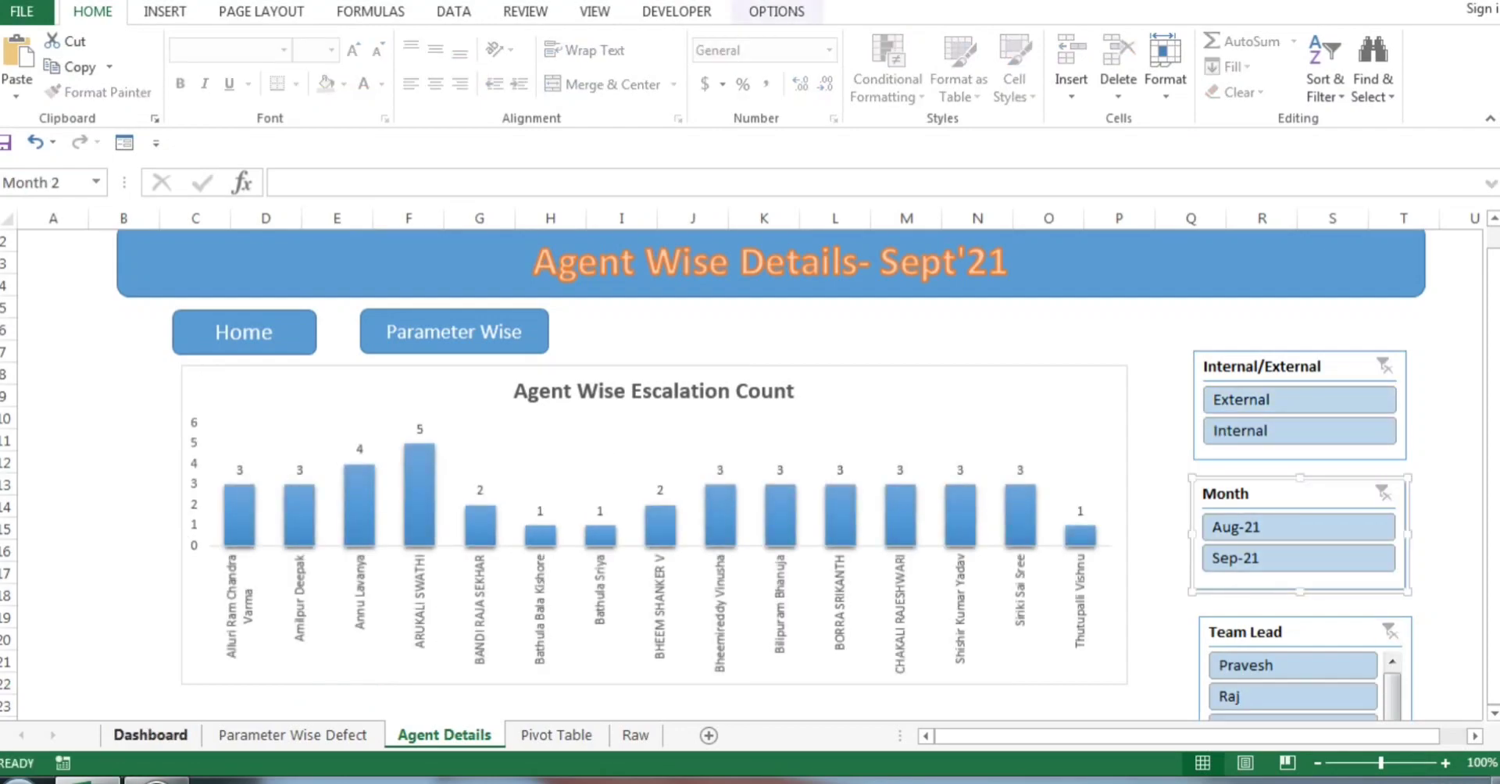
left_click(150, 735)
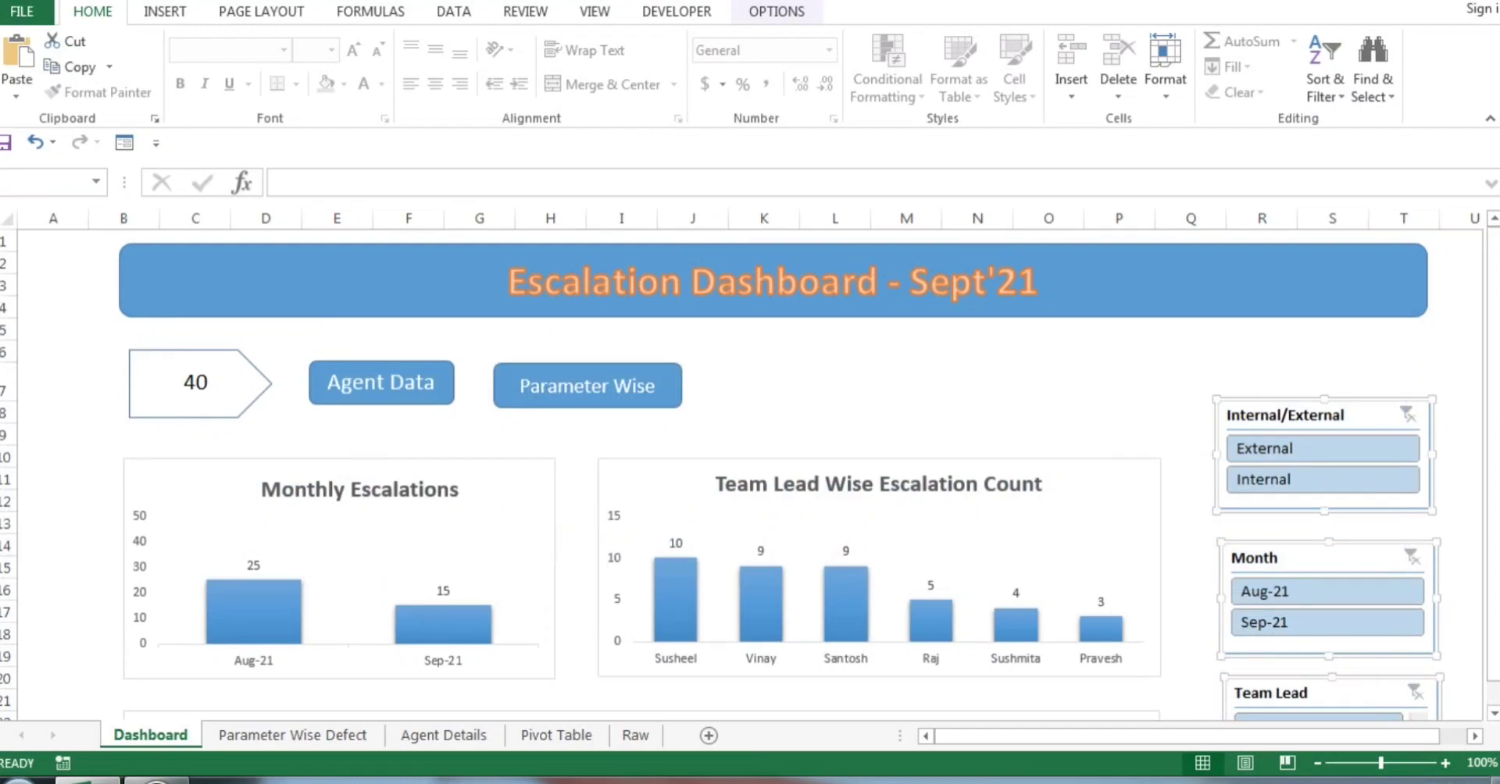